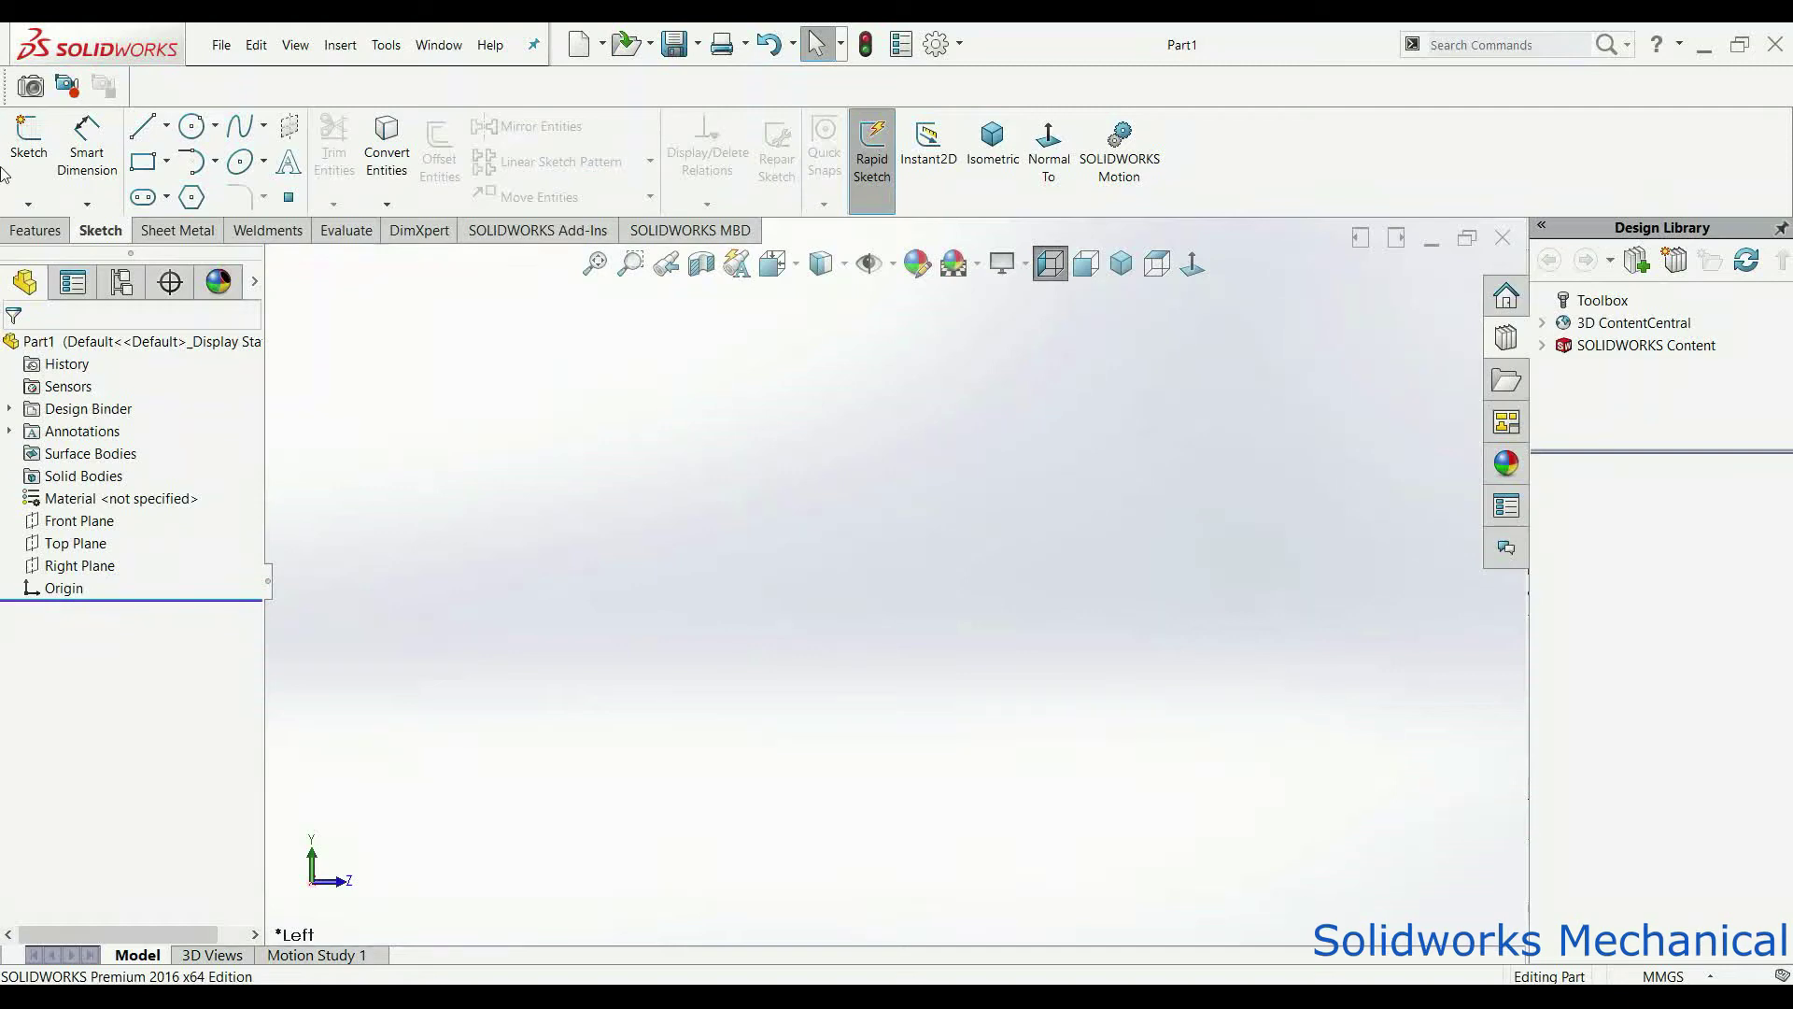
Step: Sketch a circle centred on the origin on the Right Plane
{"action": "left_click", "coordinate": [28, 232]}
{"action": "left_click", "coordinate": [38, 149]}
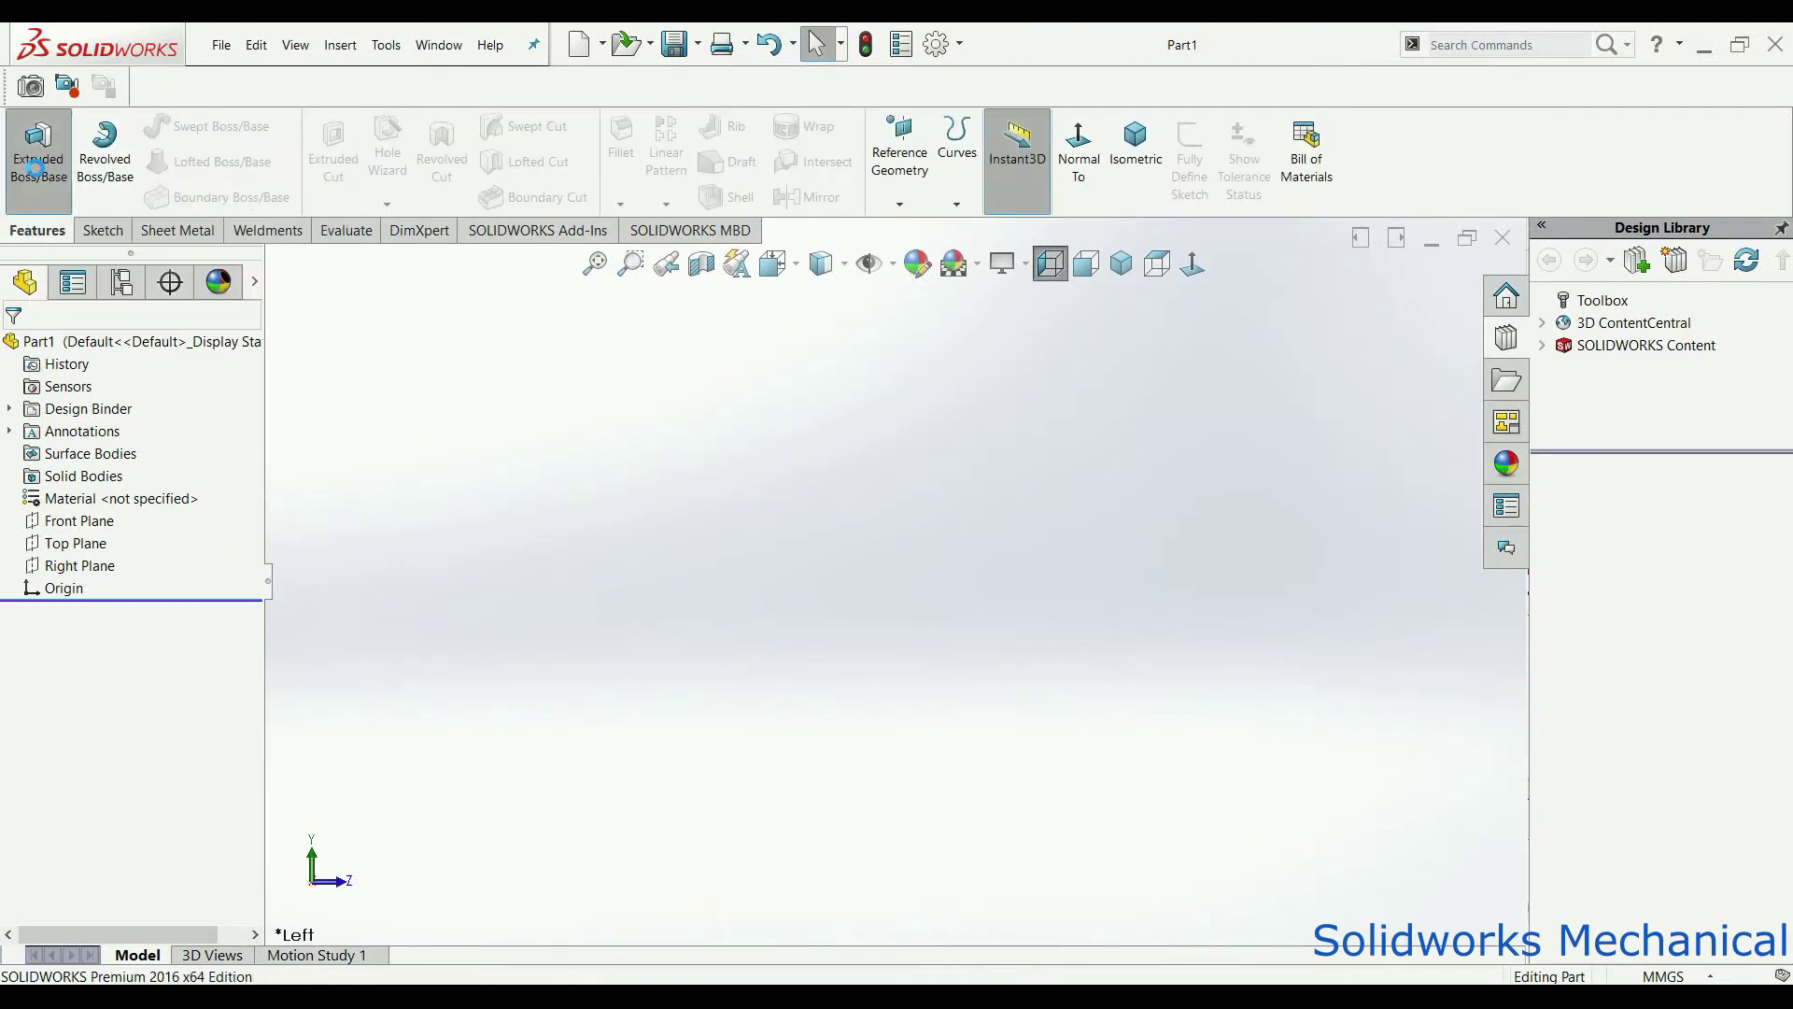
{"action": "left_click", "coordinate": [1120, 266]}
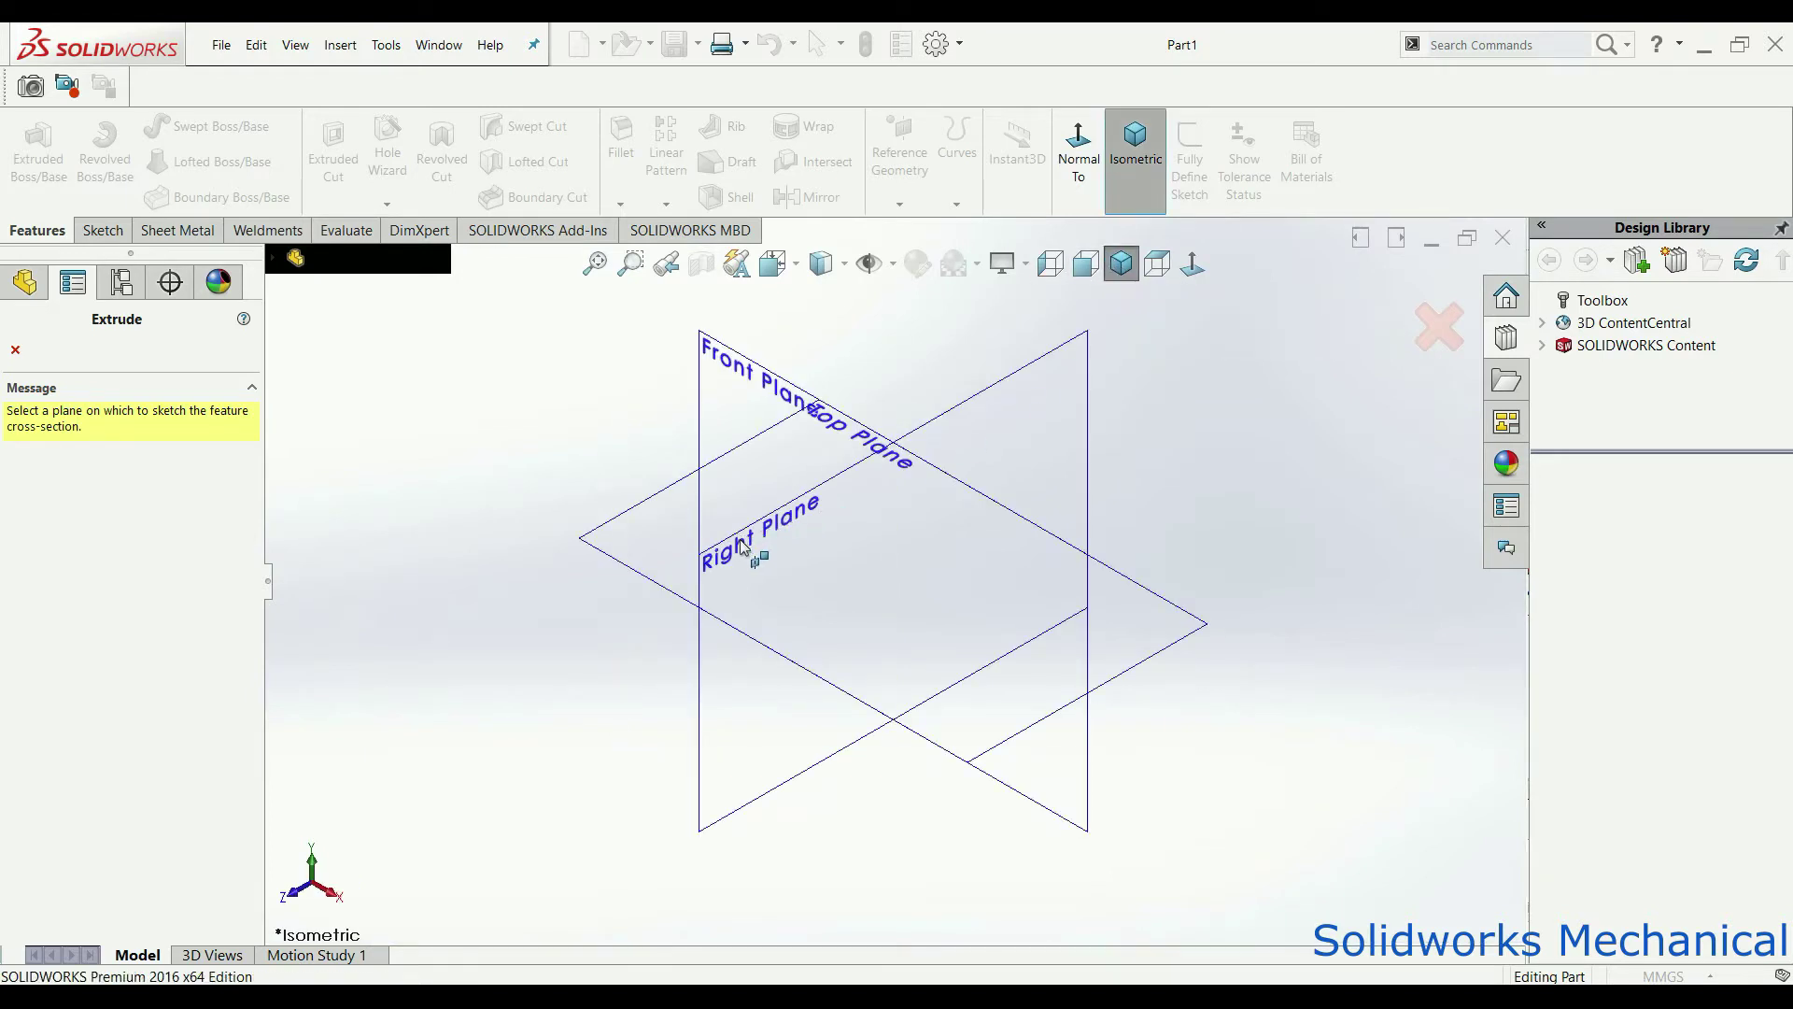
{"action": "left_click", "coordinate": [773, 625]}
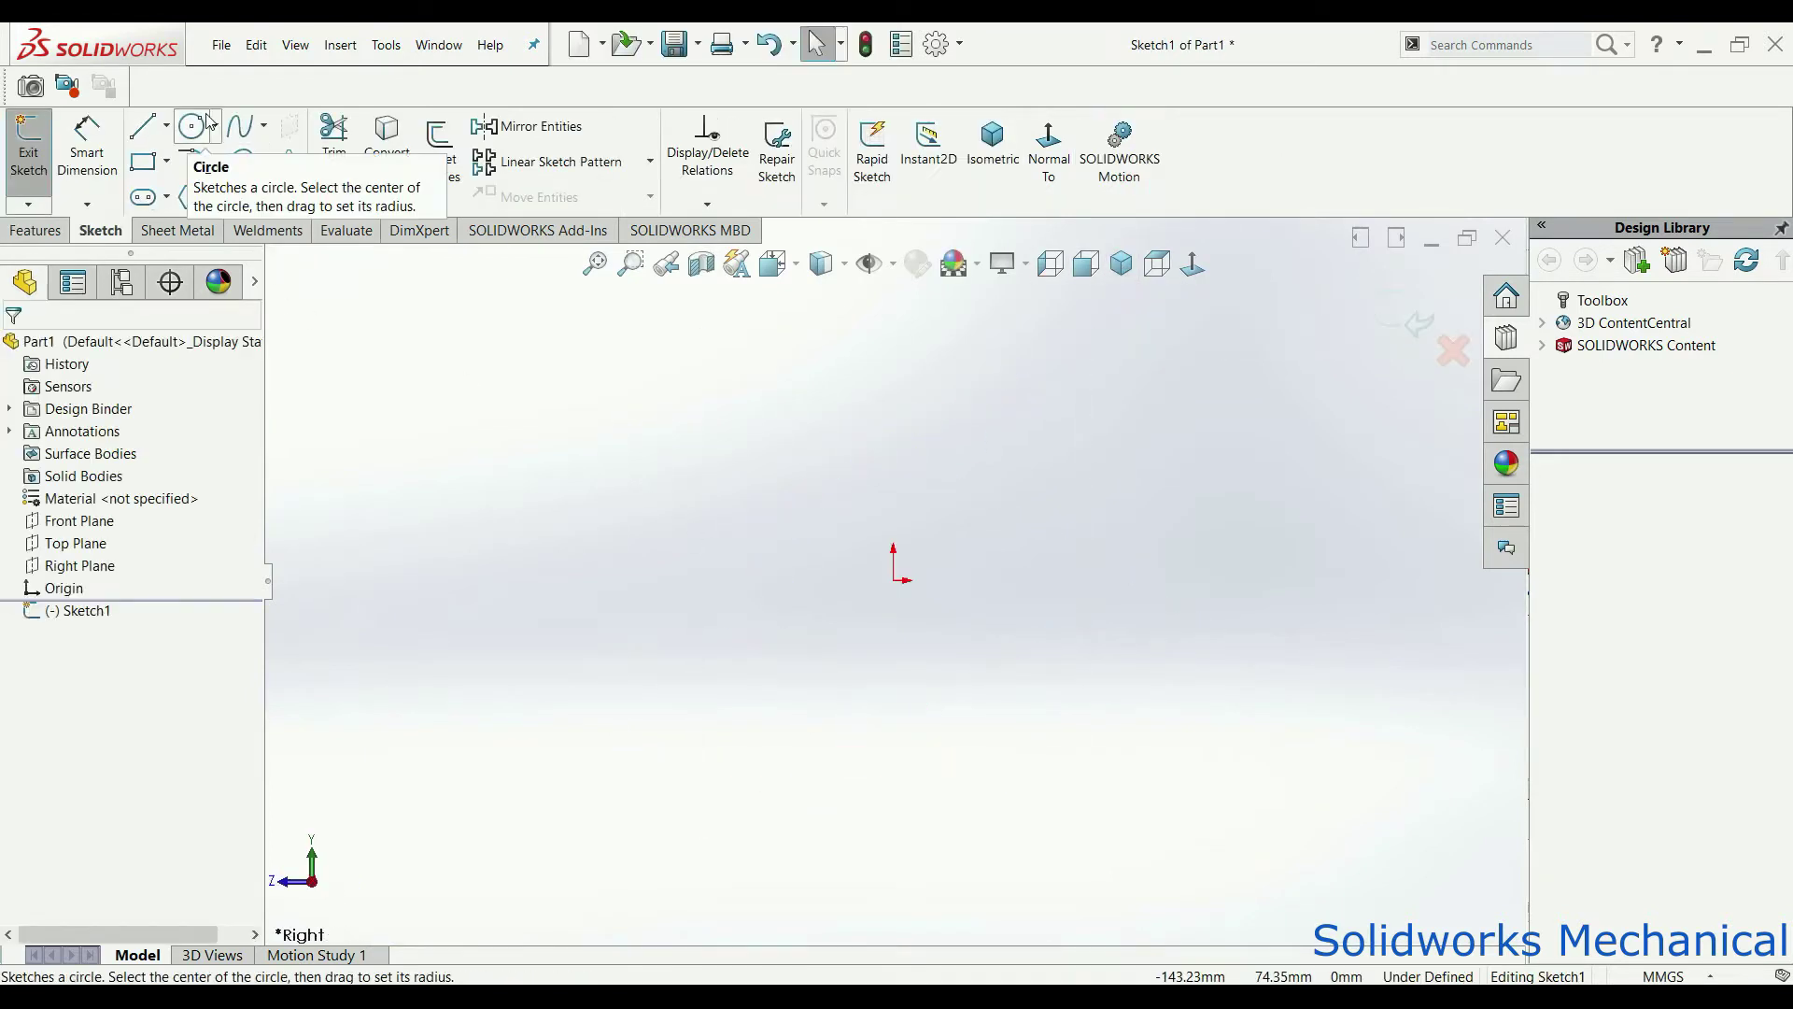
{"action": "left_click", "coordinate": [195, 128]}
{"action": "left_click", "coordinate": [894, 581]}
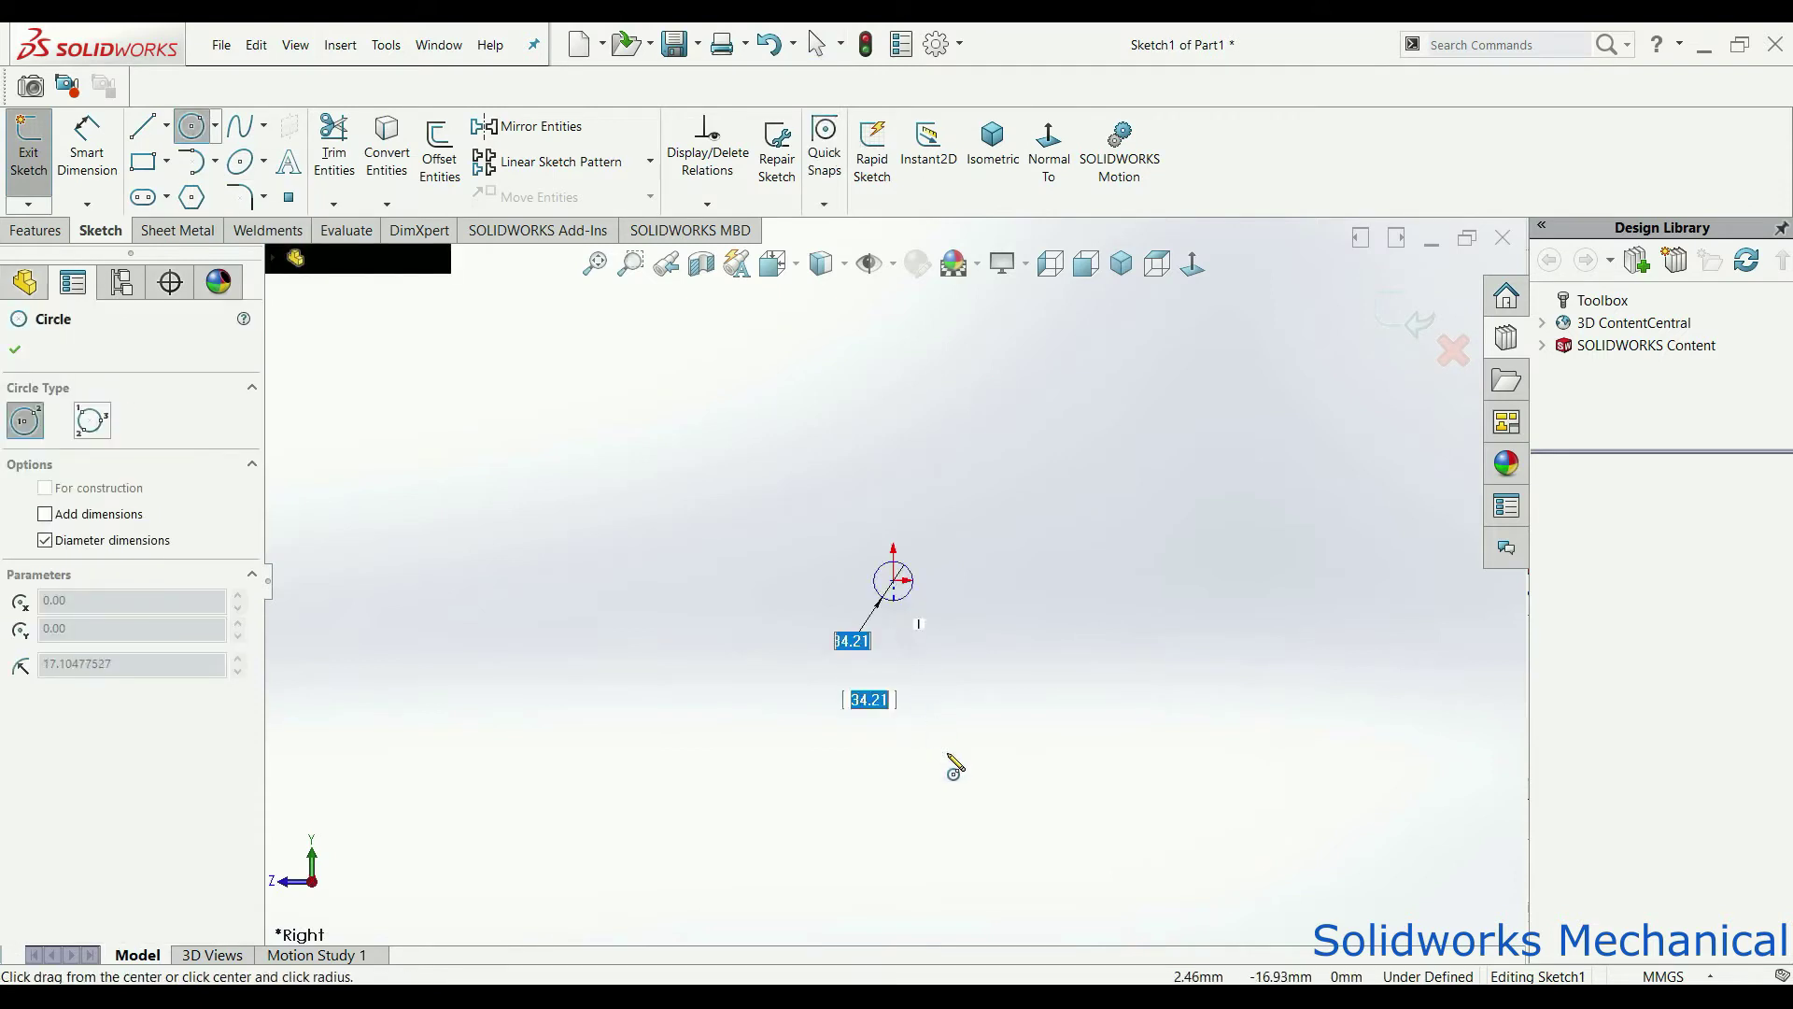
{"action": "left_click", "coordinate": [965, 806]}
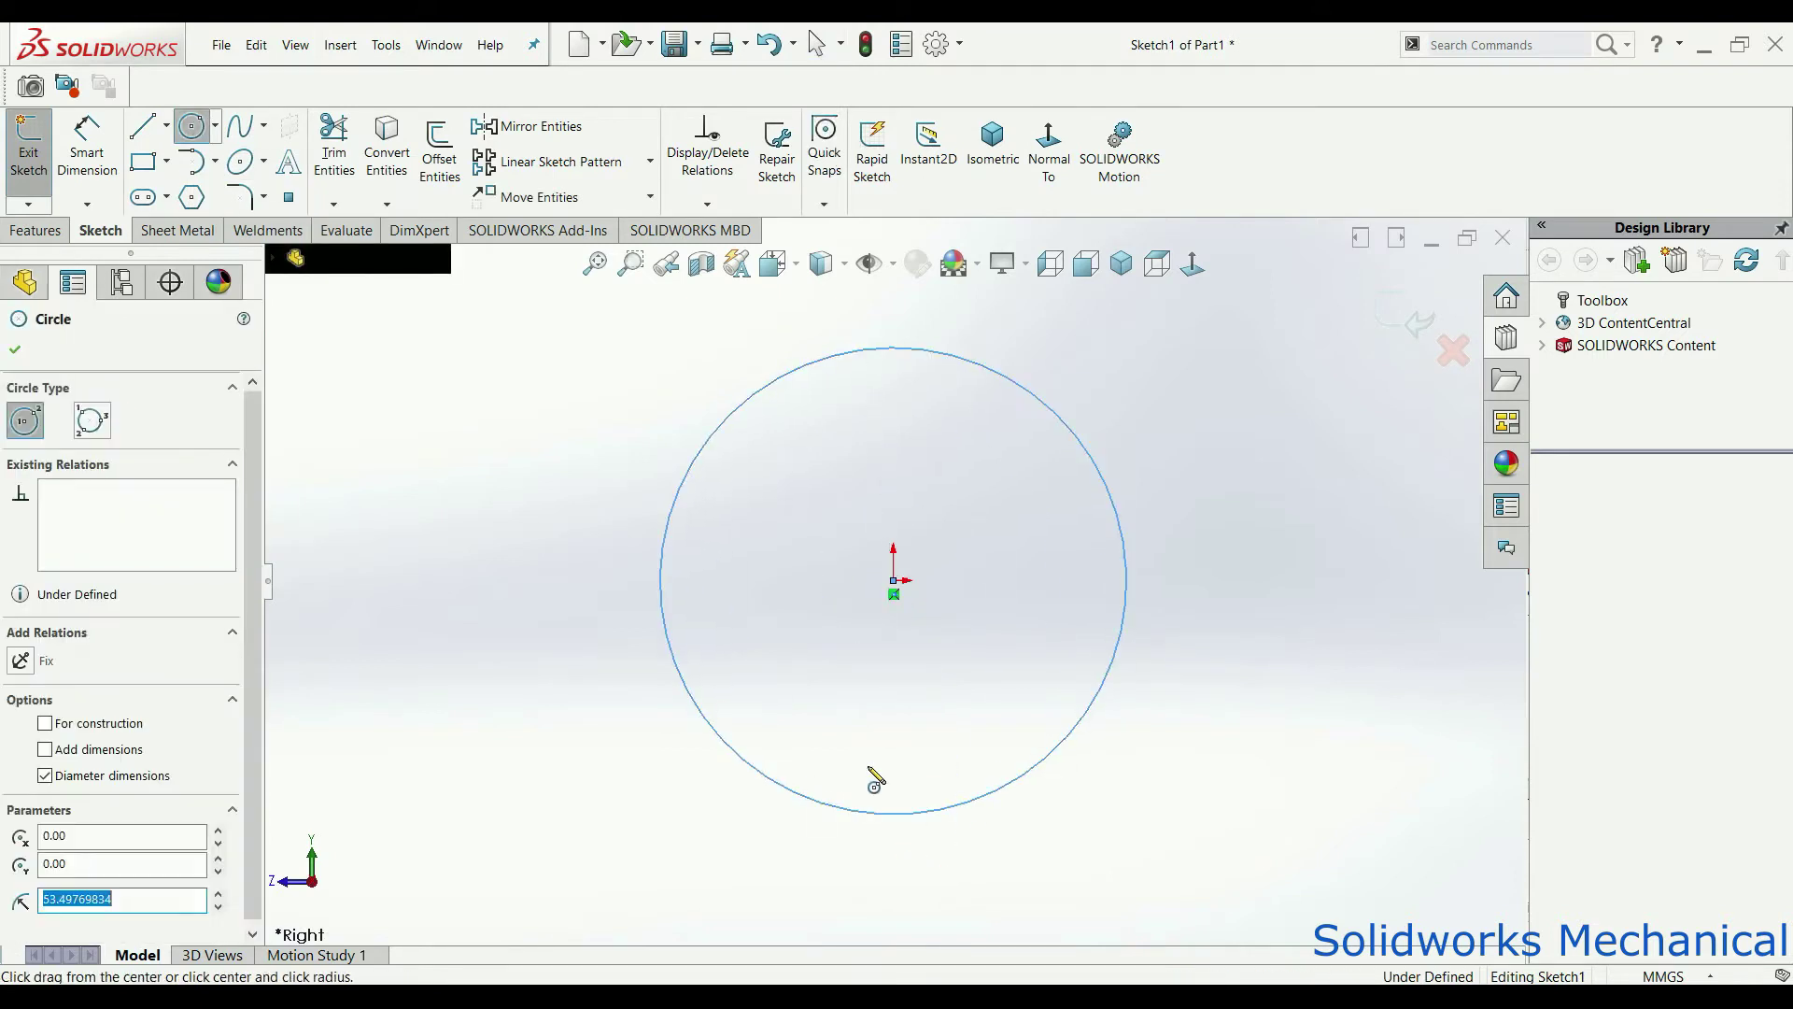
Step: Preview an extrusion of the circle, cancel it, and go back to dimensioning
{"action": "left_click", "coordinate": [30, 230]}
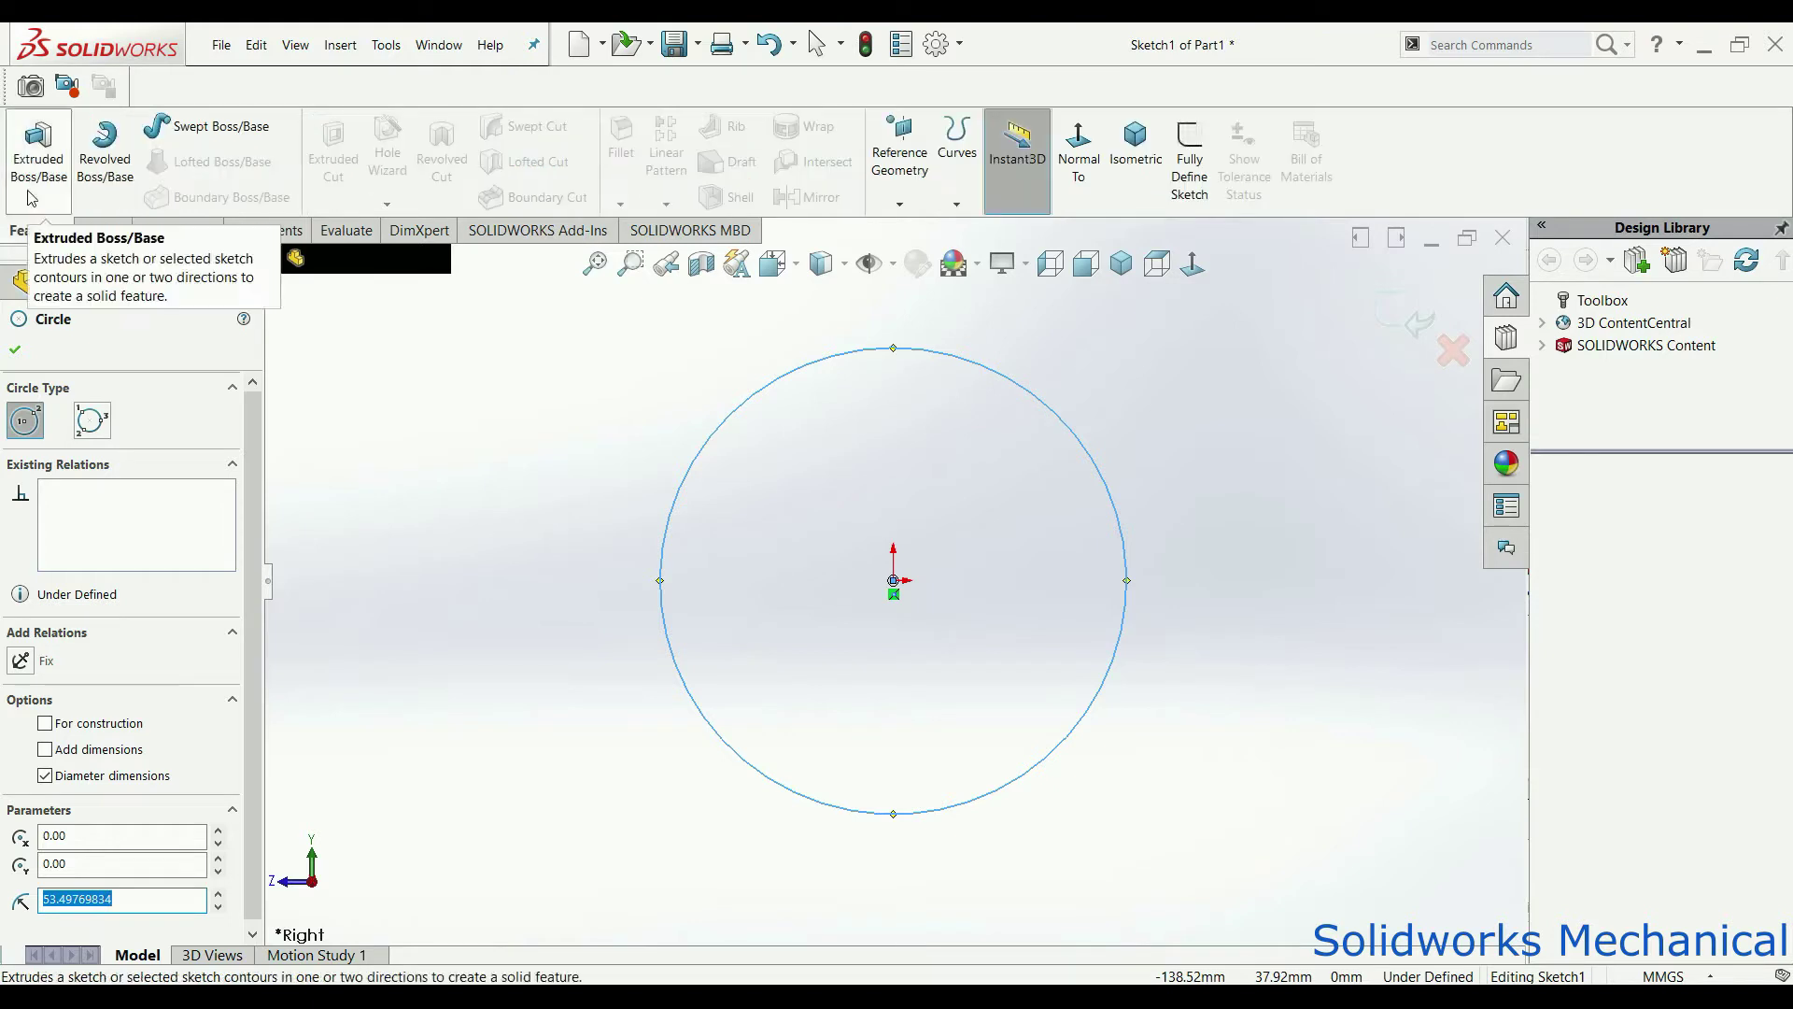
{"action": "left_click", "coordinate": [27, 190]}
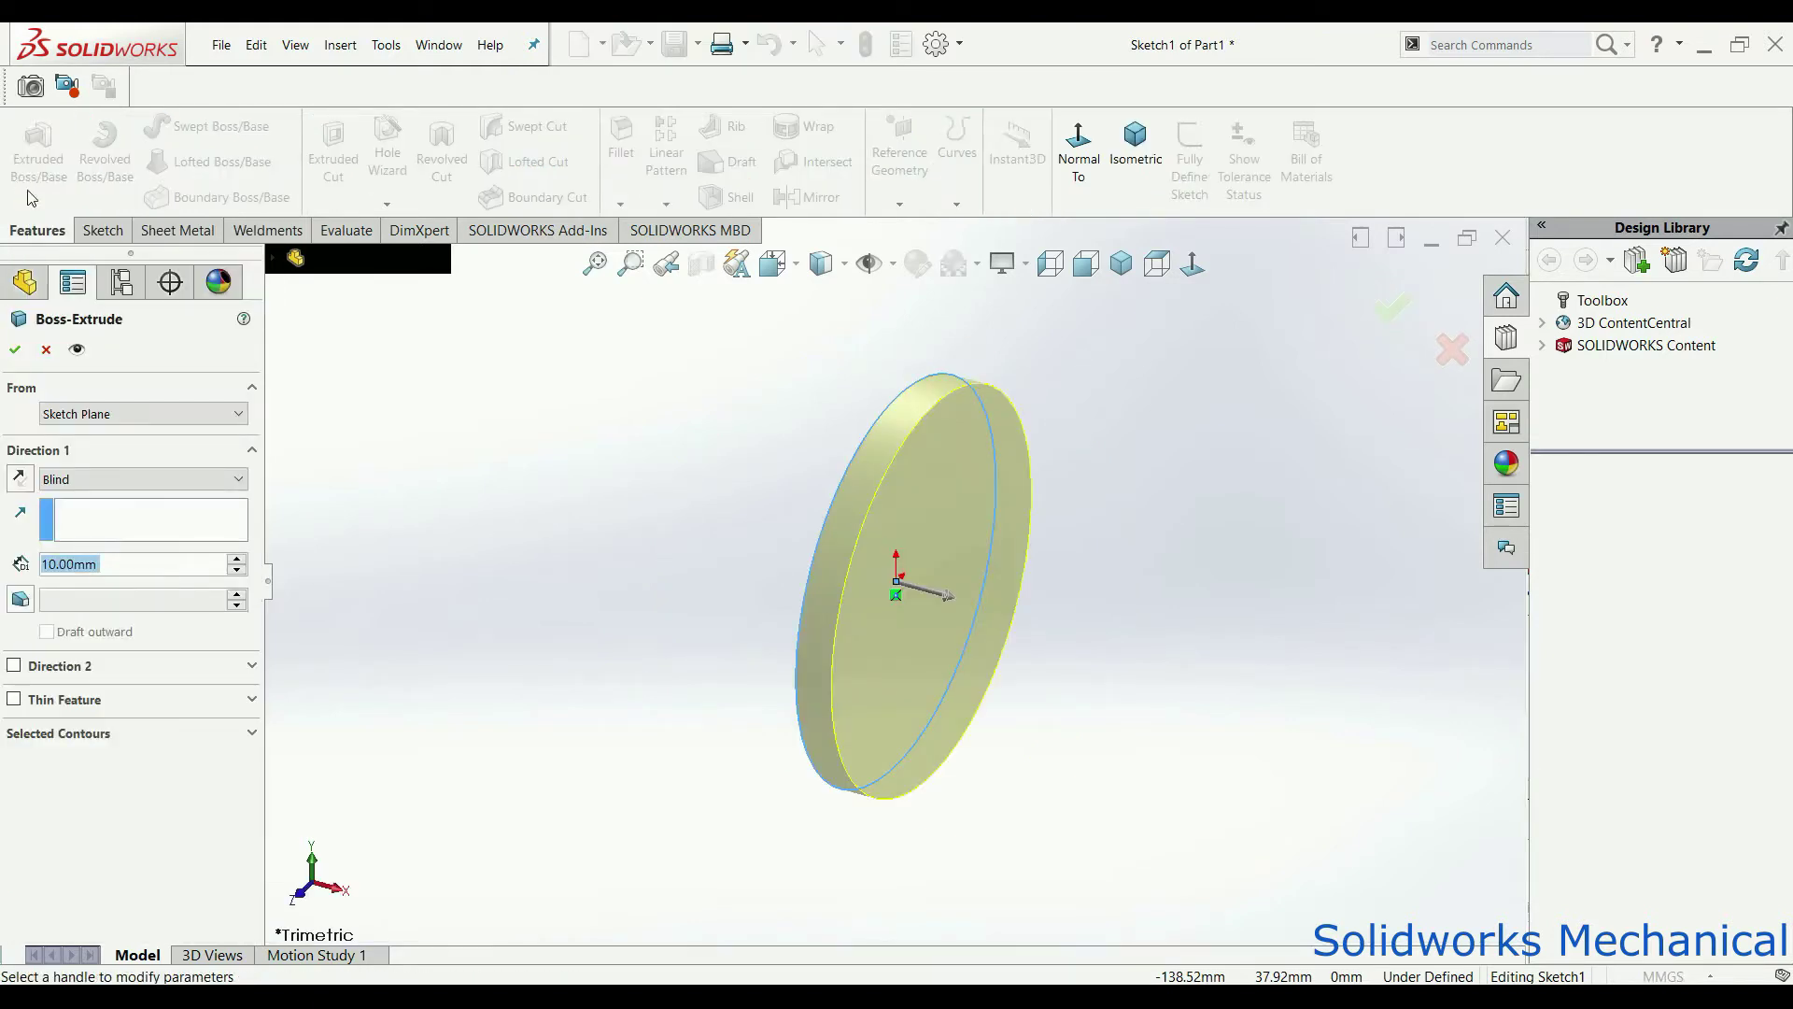
{"action": "left_click", "coordinate": [46, 349]}
{"action": "left_click", "coordinate": [101, 230]}
{"action": "left_click", "coordinate": [90, 183]}
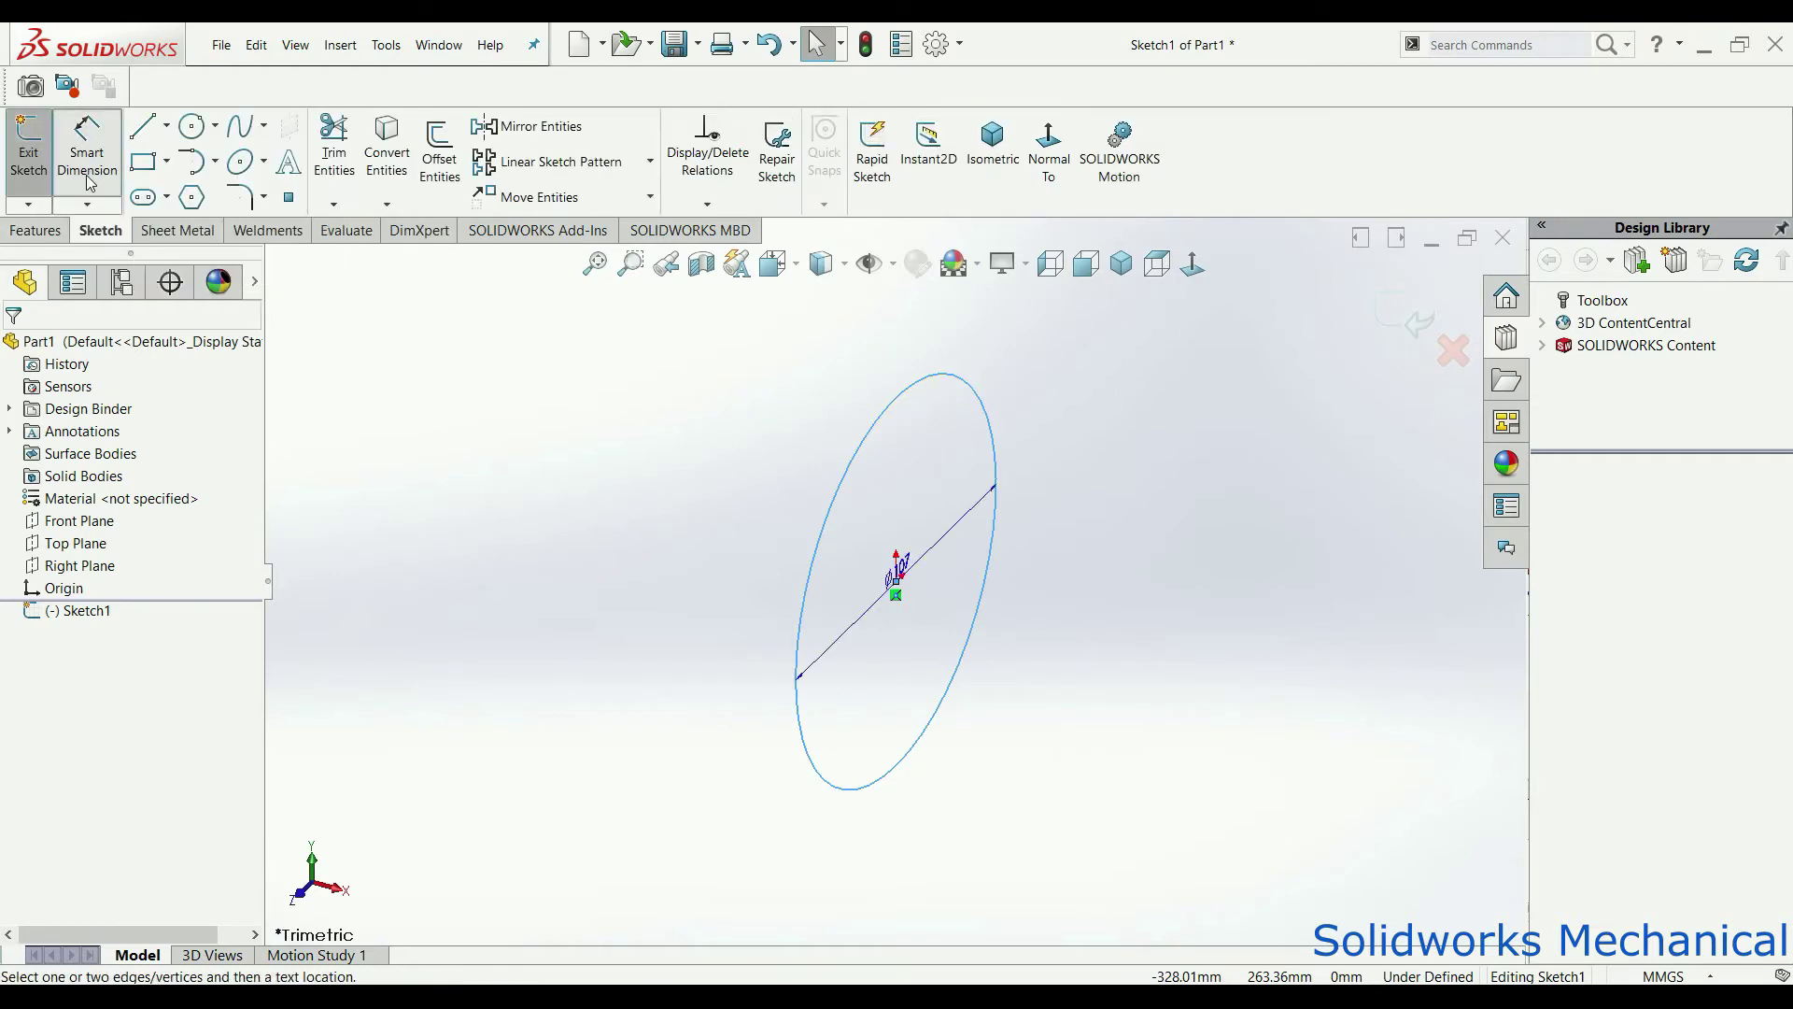
Step: Dimension the circle's diameter to 200 mm
{"action": "left_click", "coordinate": [879, 423]}
{"action": "left_click", "coordinate": [744, 442]}
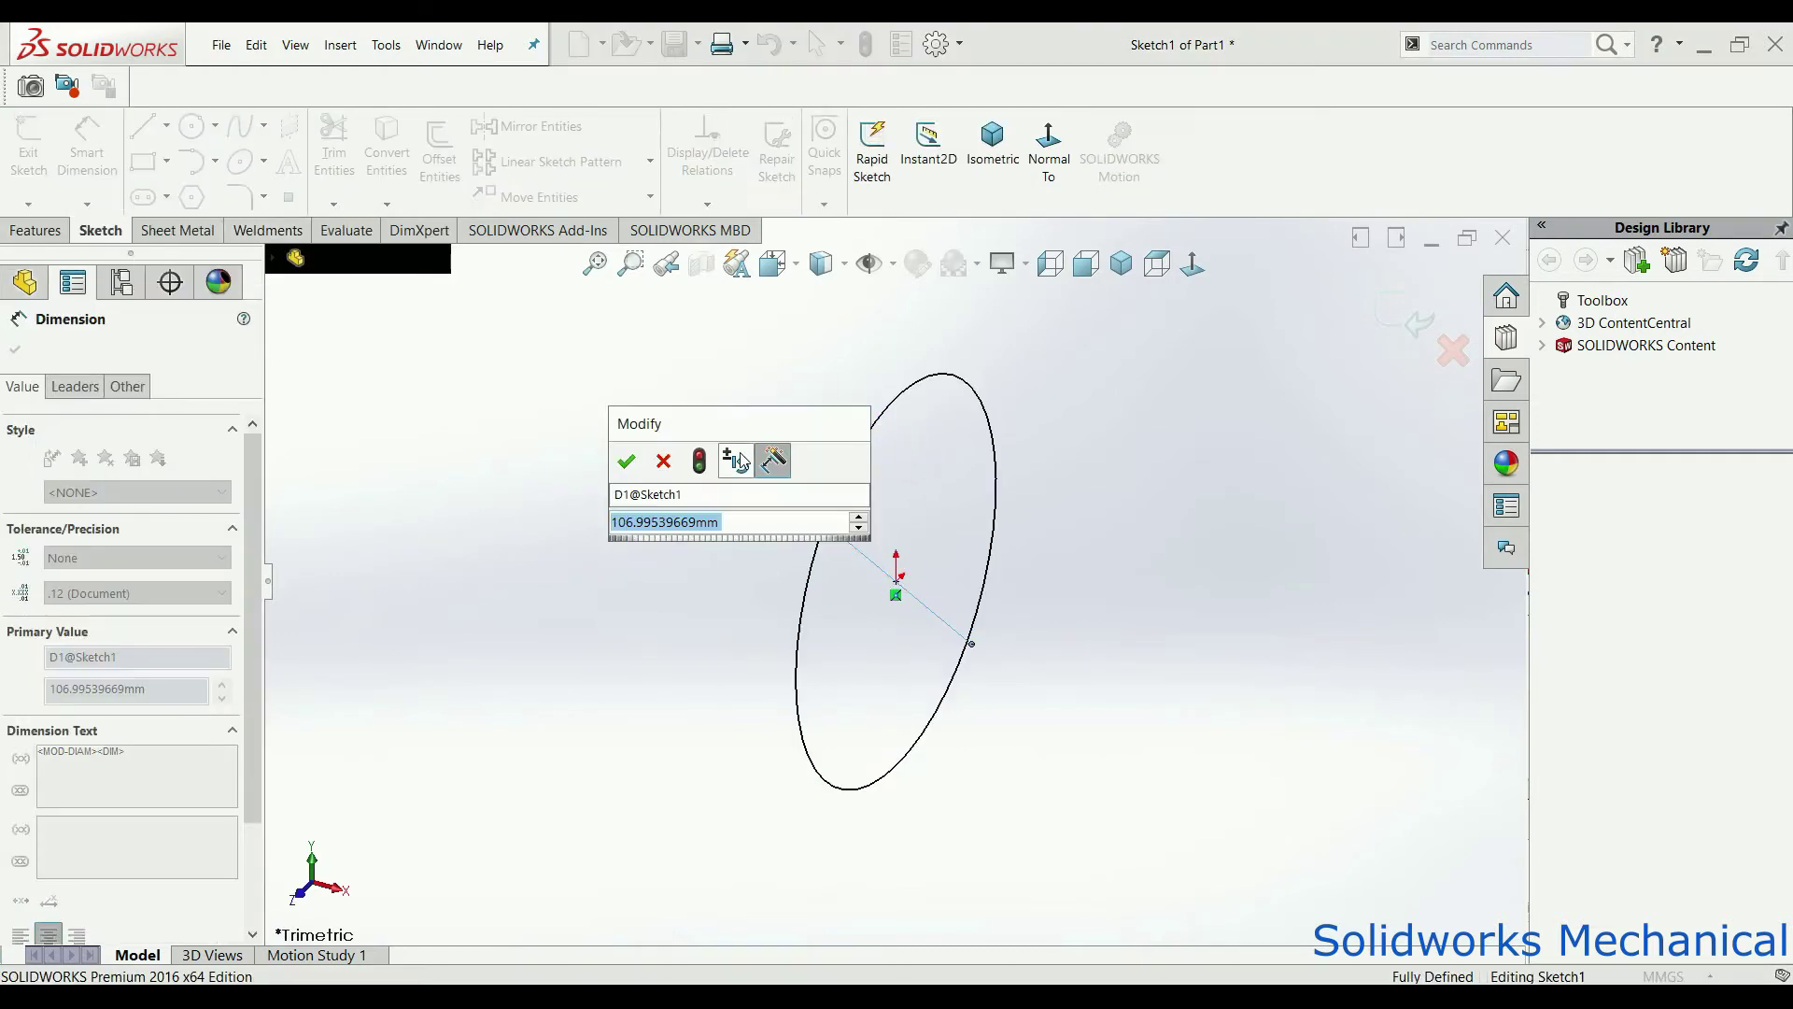
{"action": "type", "text": "200"}
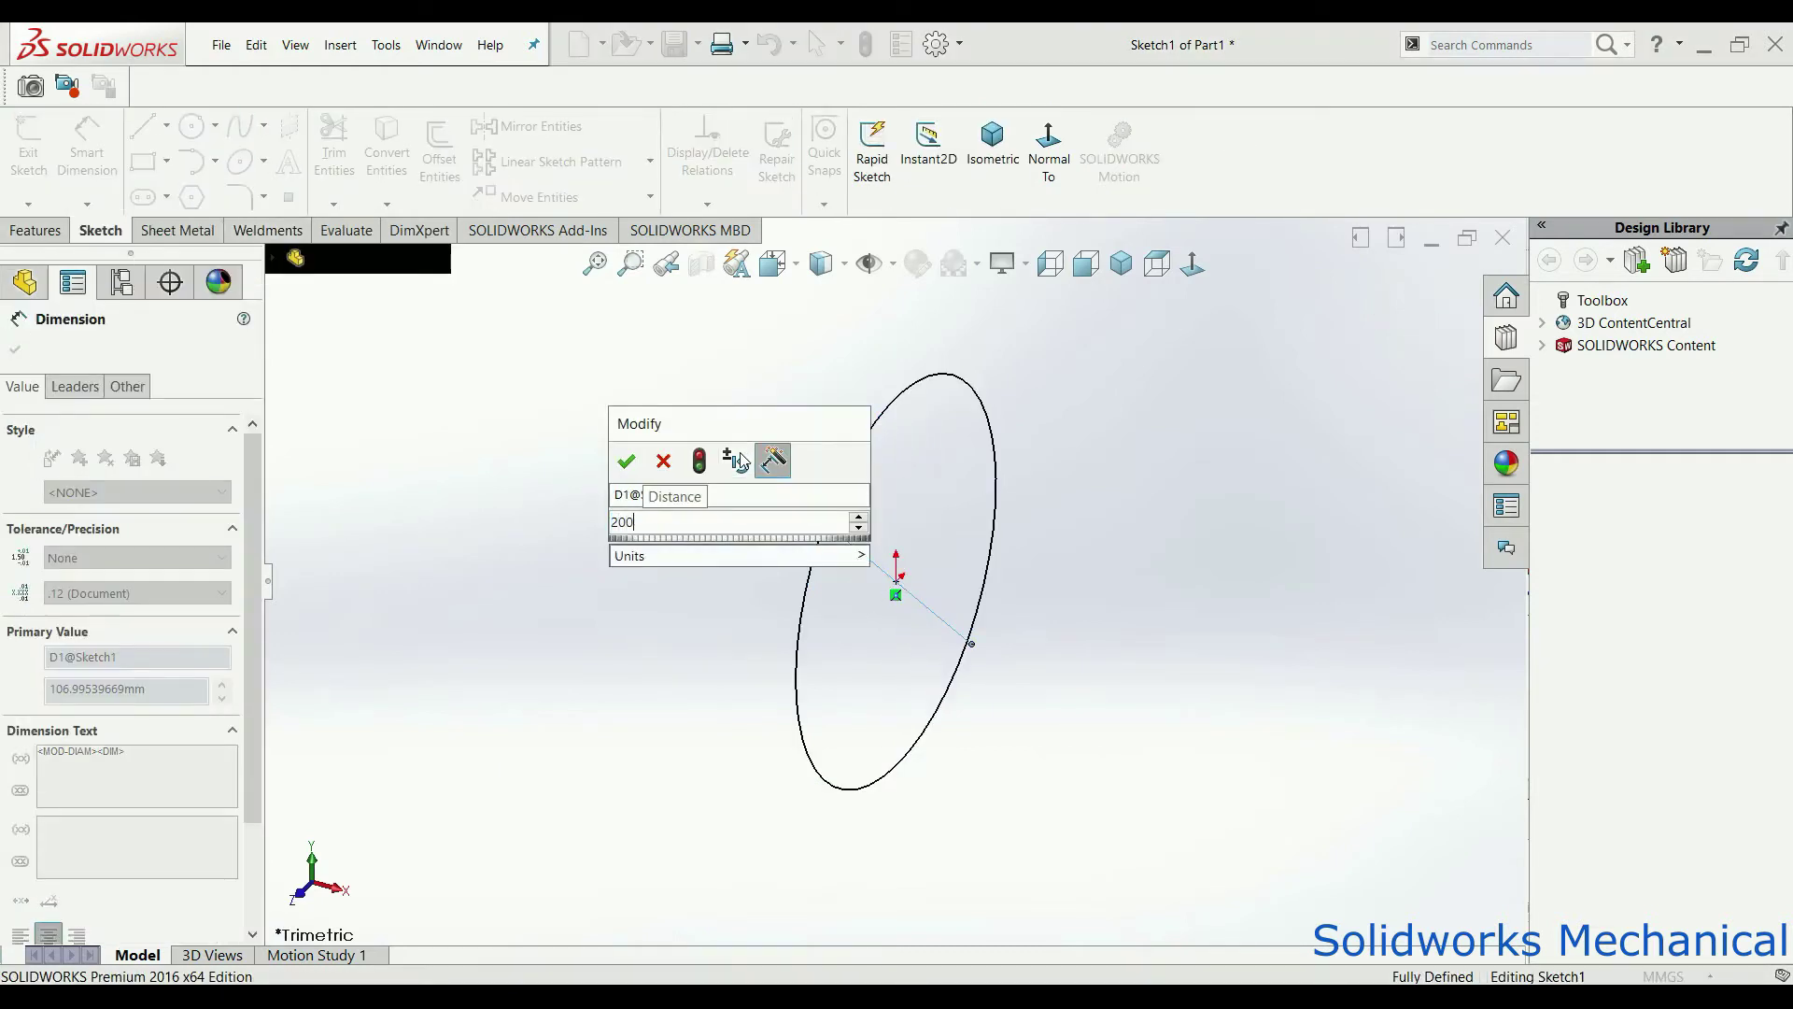
{"action": "key", "text": "Return"}
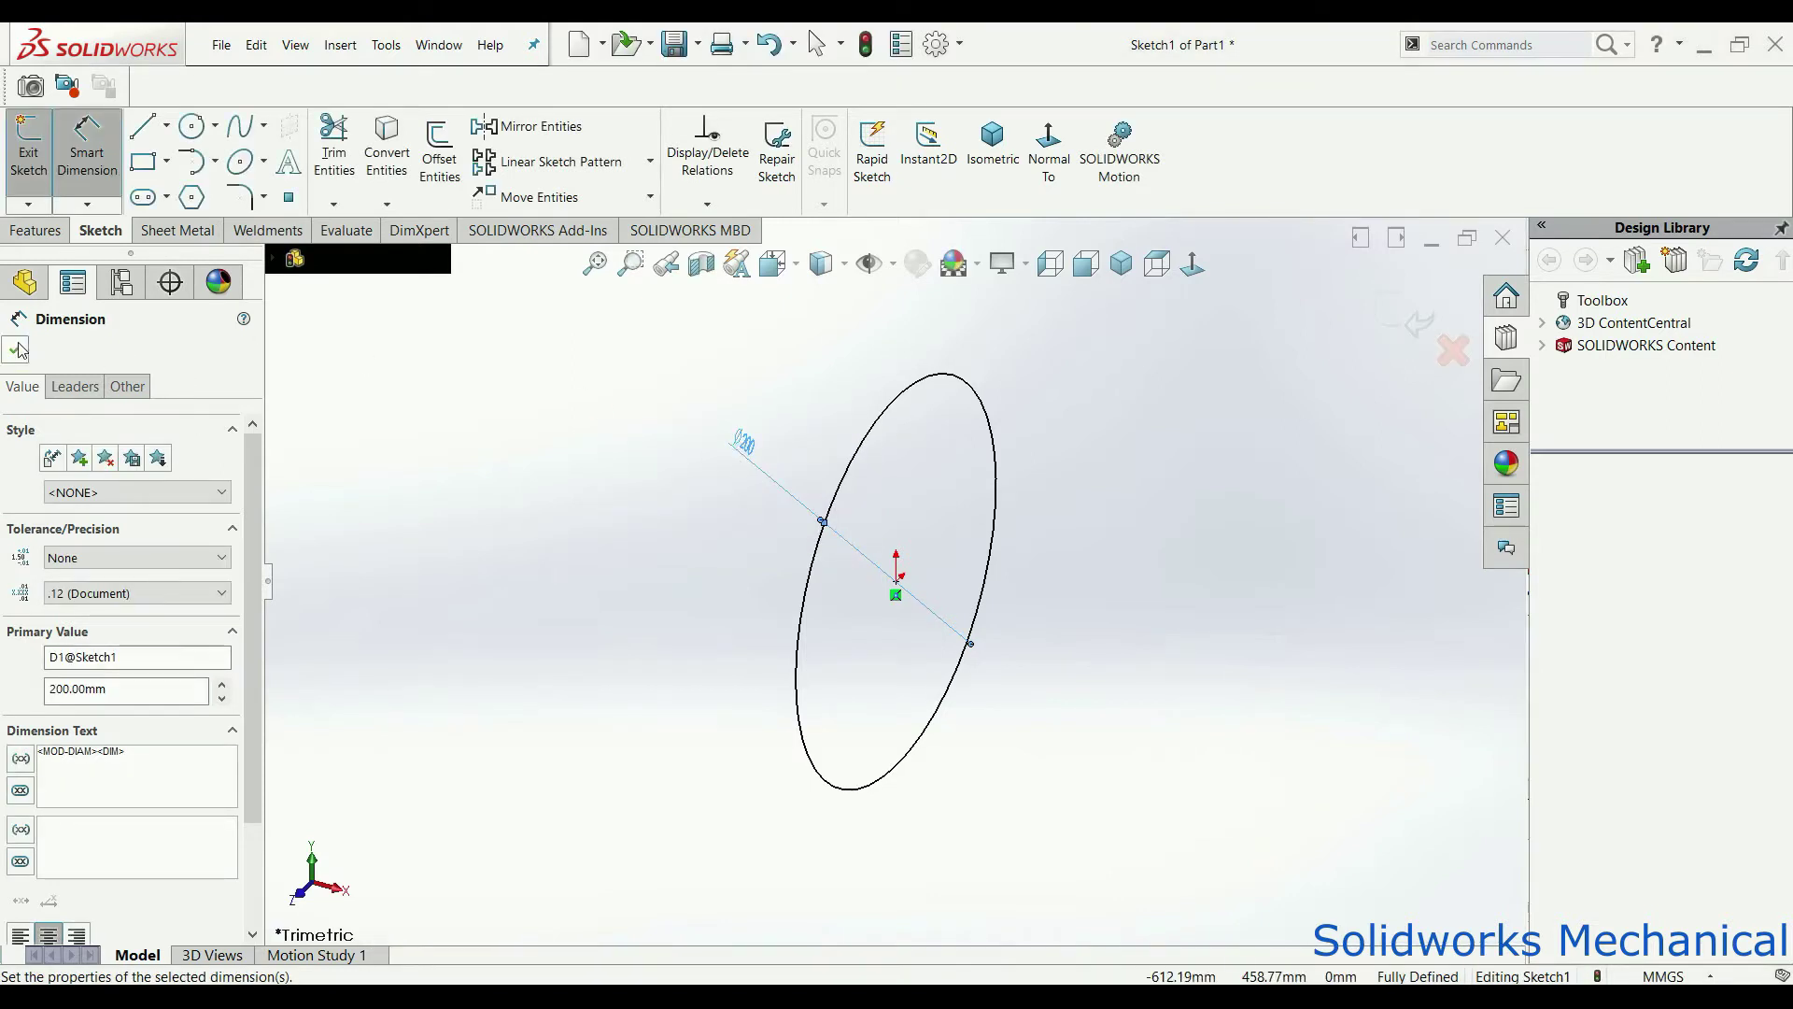
{"action": "left_click", "coordinate": [18, 349]}
Step: Extrude the 200 mm circle 12 mm into a solid disc
{"action": "left_click", "coordinate": [33, 233]}
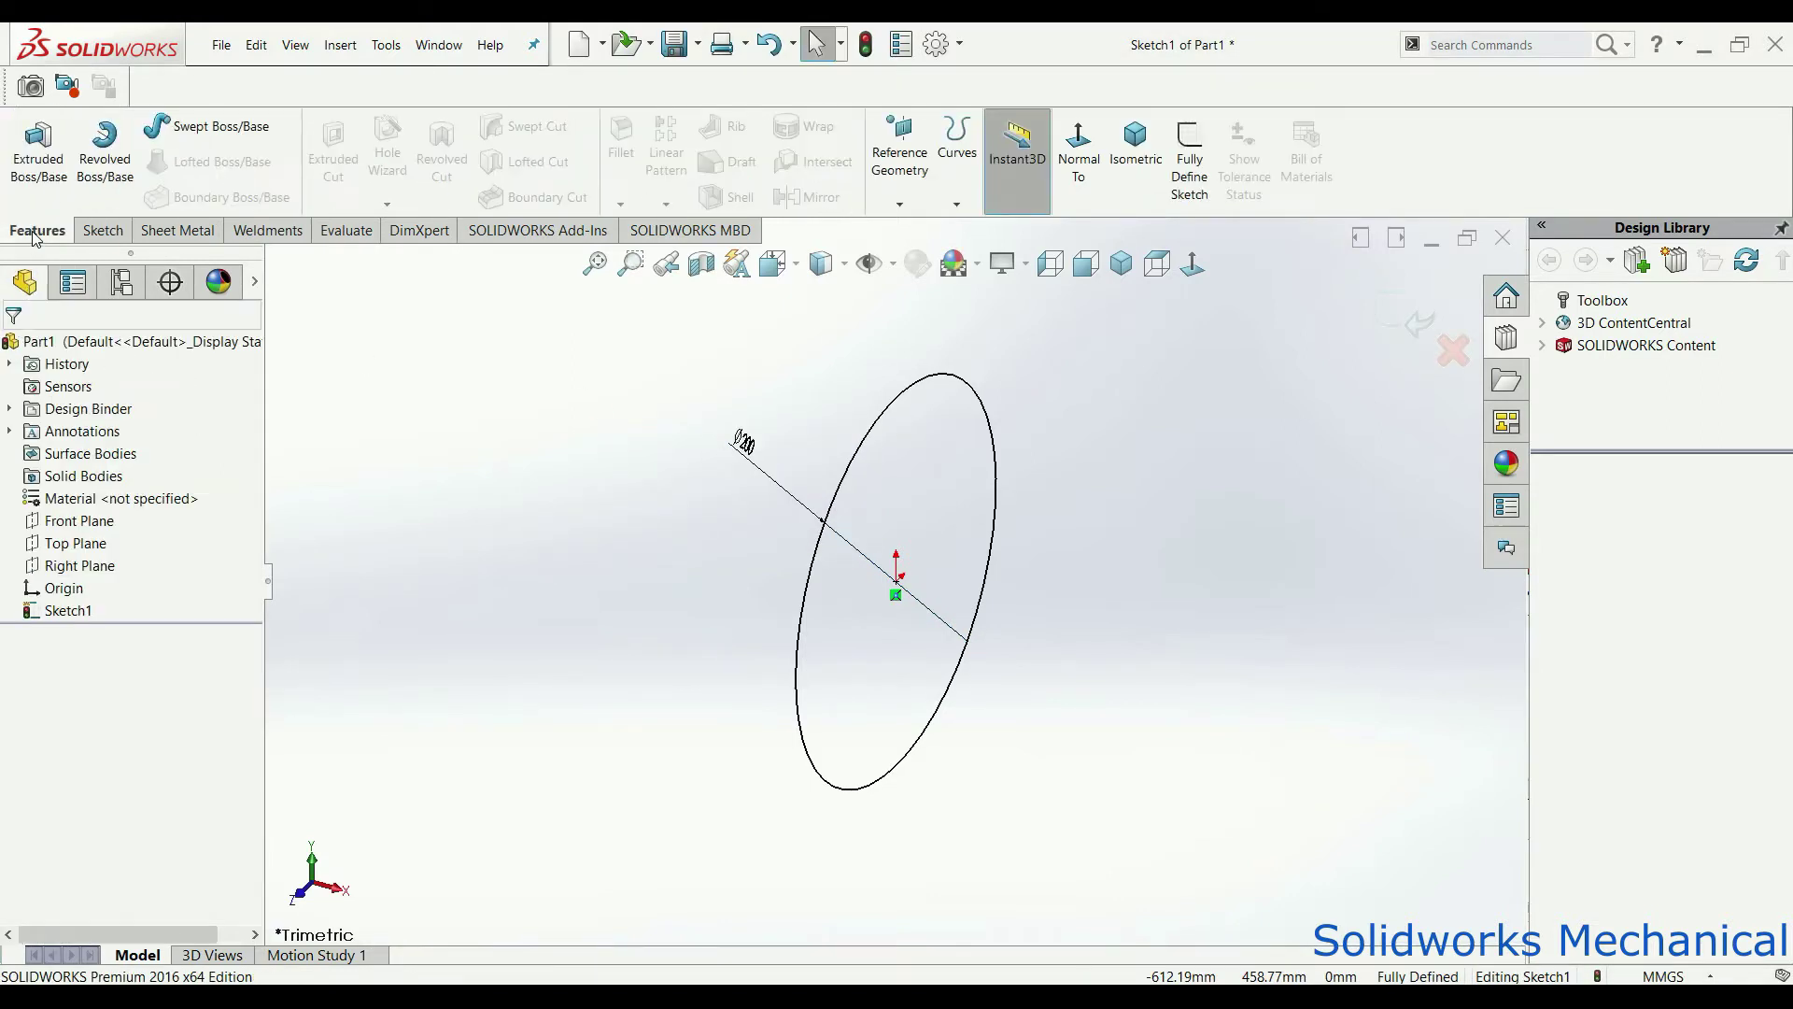
{"action": "left_click", "coordinate": [28, 176]}
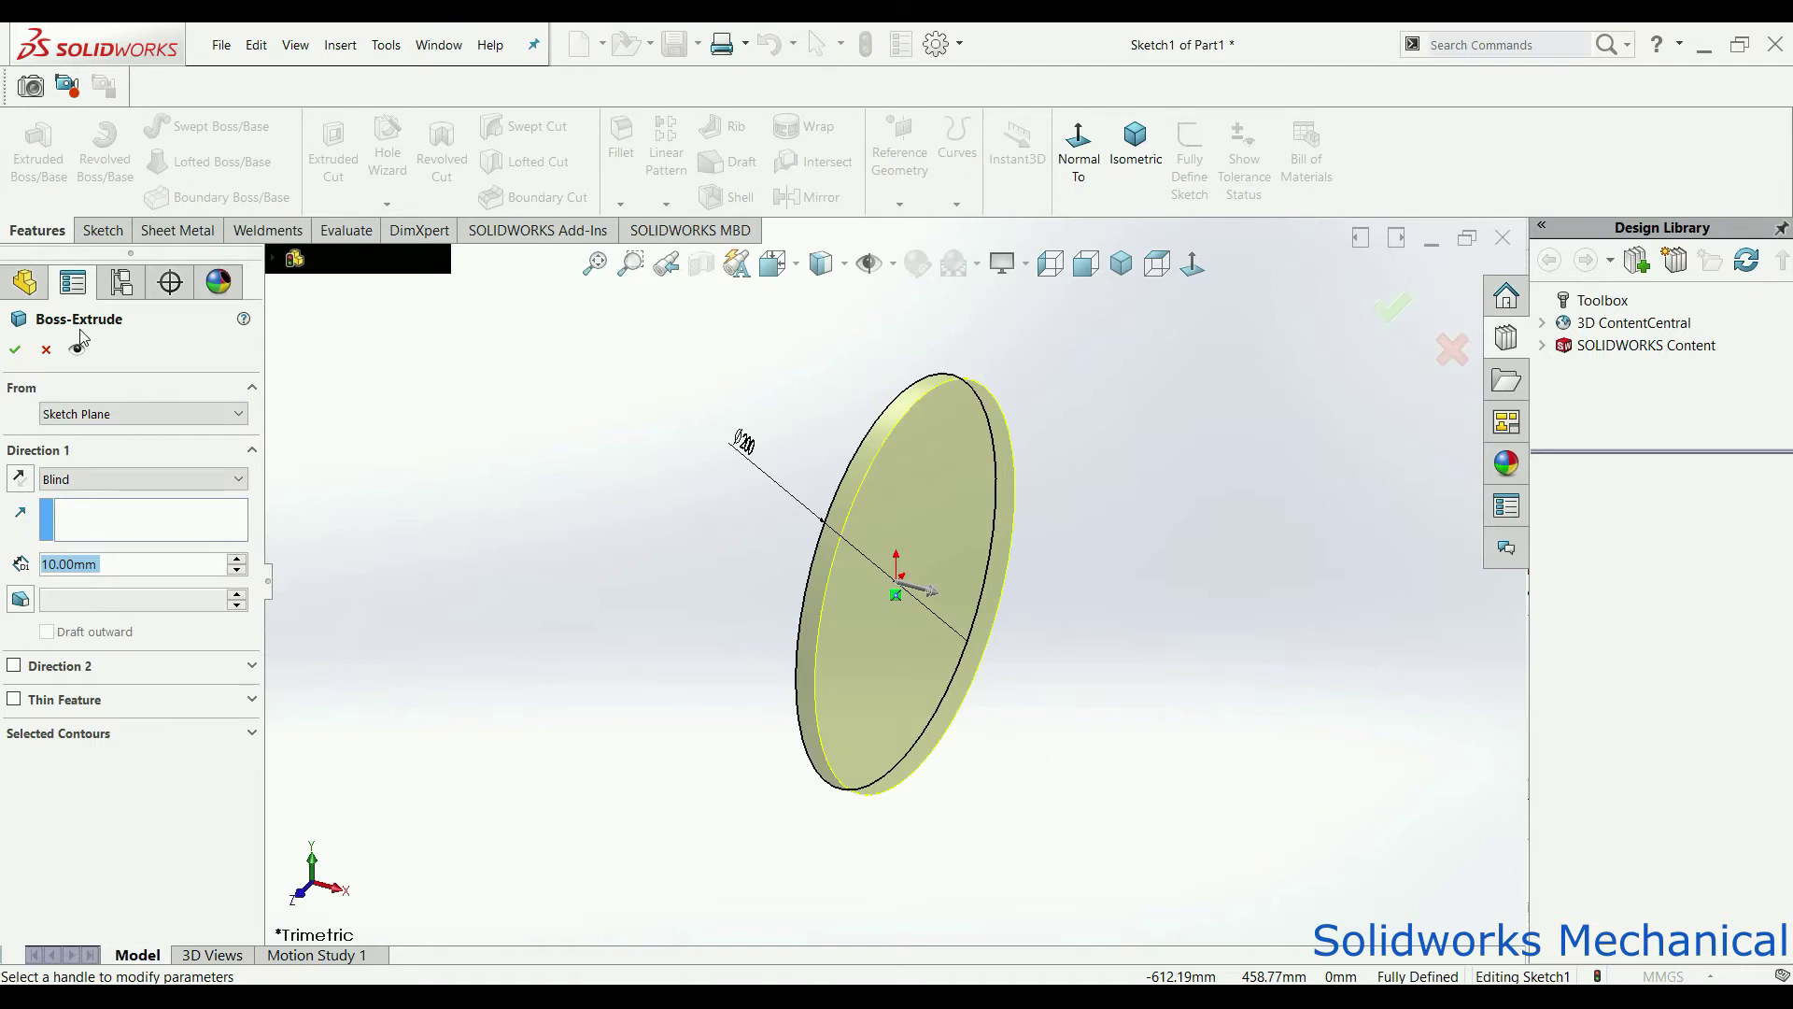
{"action": "type", "text": "12"}
{"action": "key", "text": "Return"}
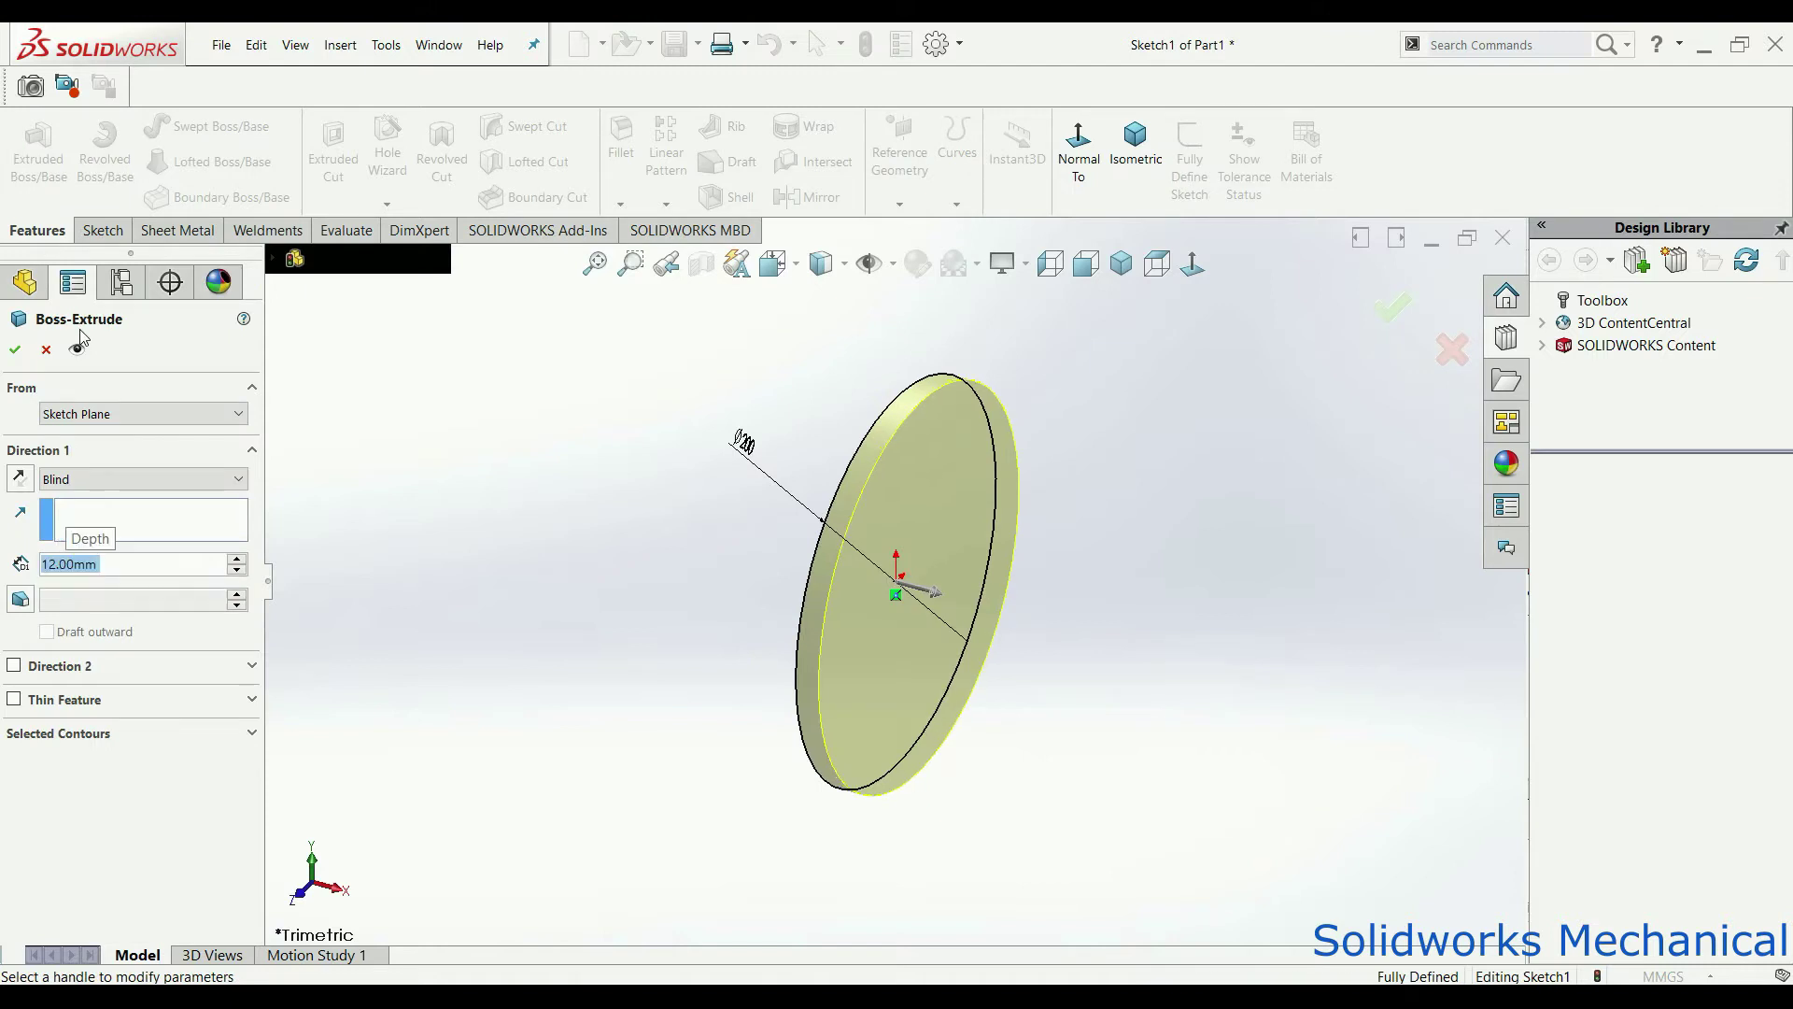
{"action": "left_click", "coordinate": [14, 350]}
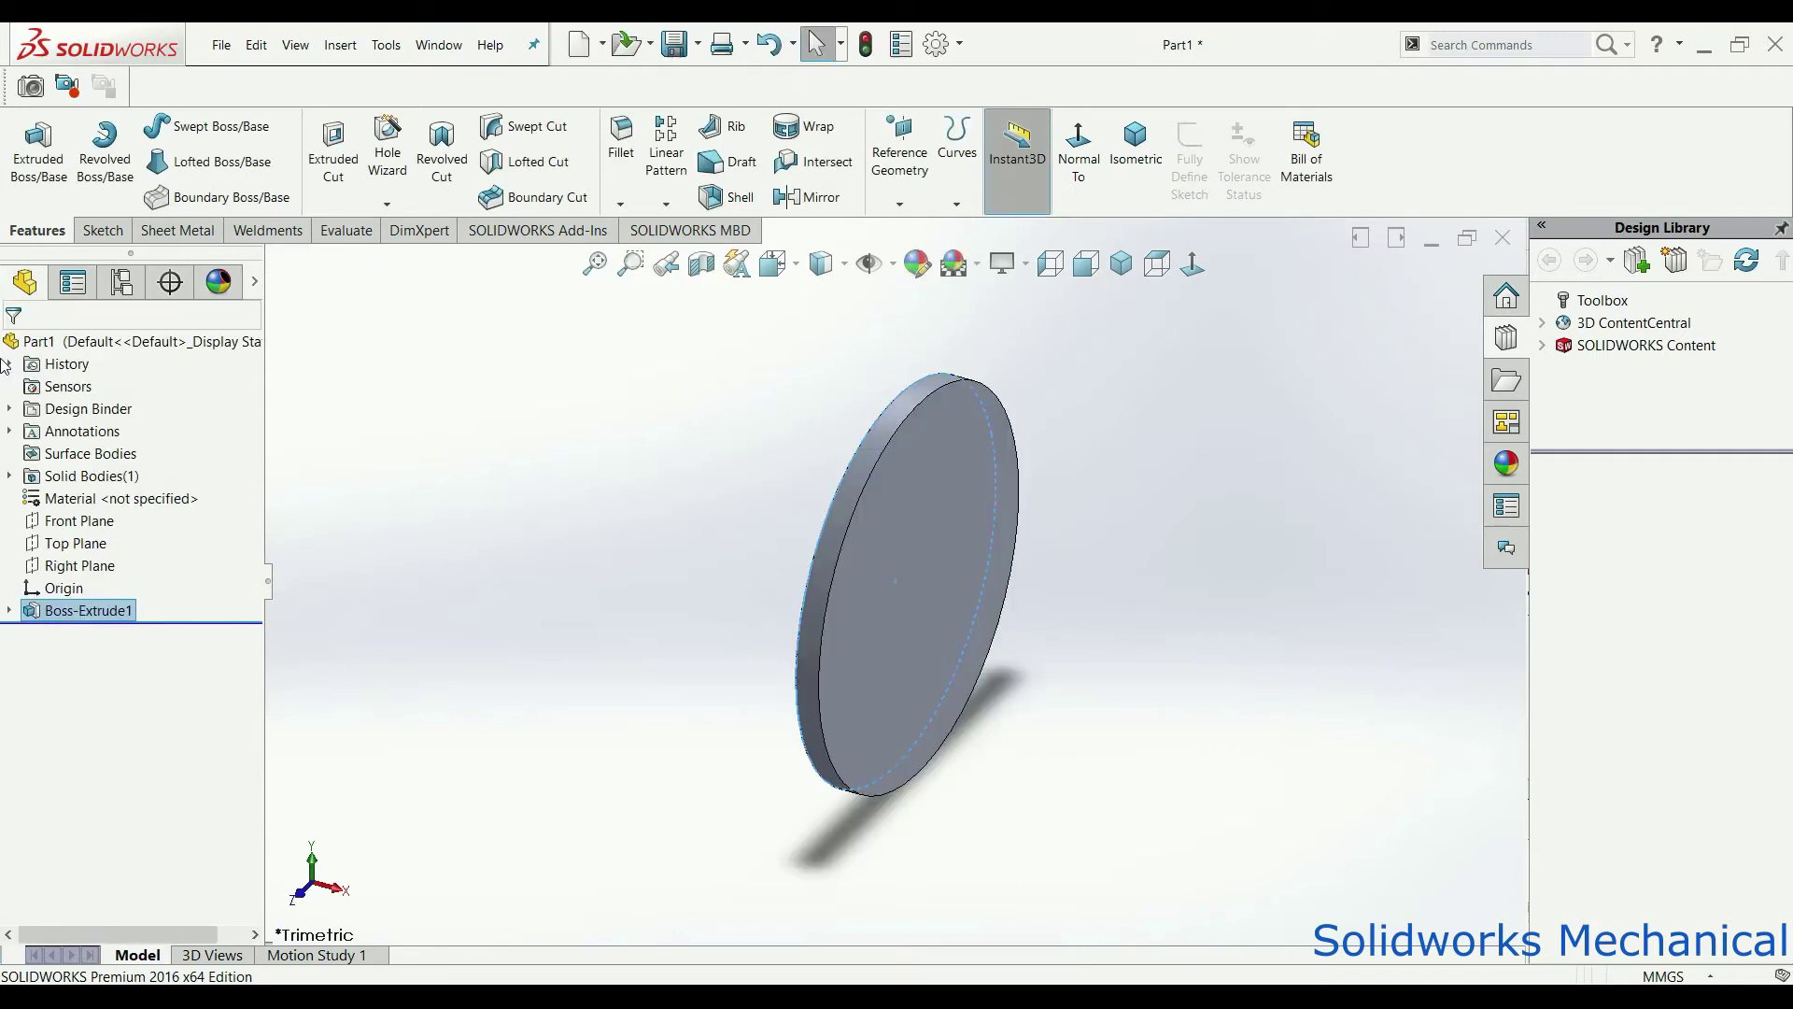
Step: Sketch two concentric circles centred on the origin on the disc's front face
{"action": "left_click", "coordinate": [39, 170]}
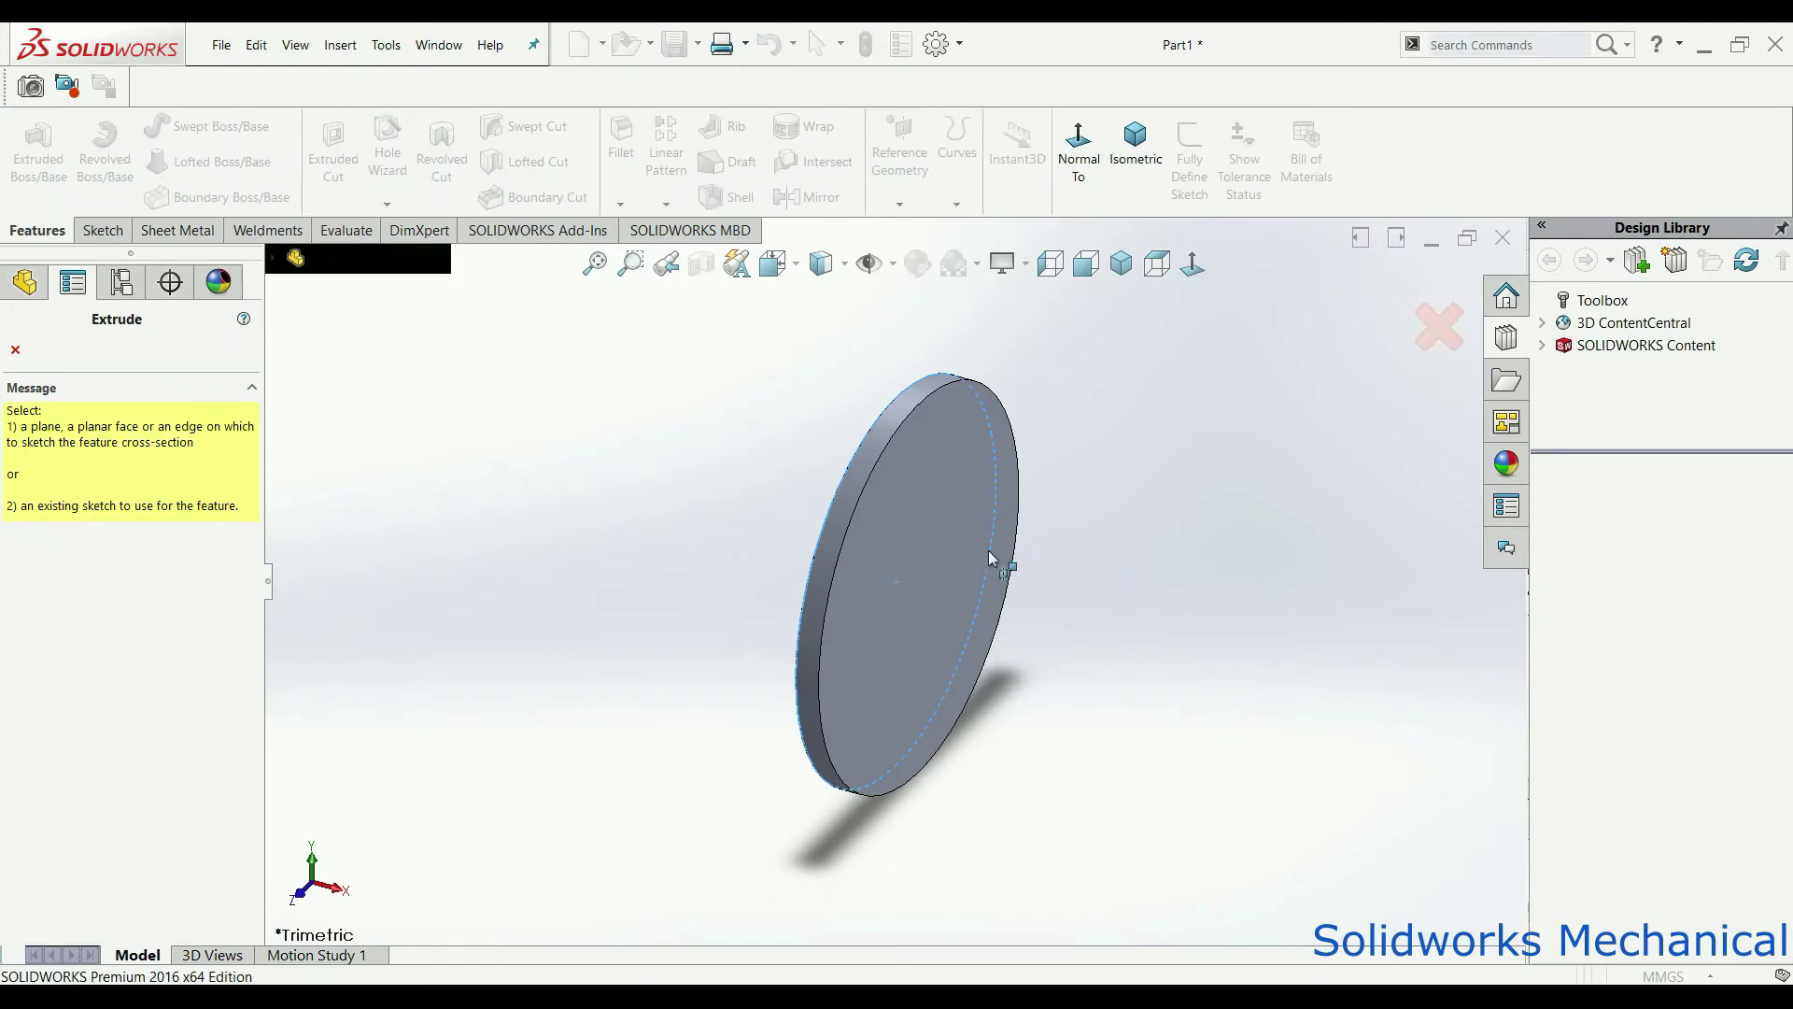
{"action": "left_click", "coordinate": [904, 527]}
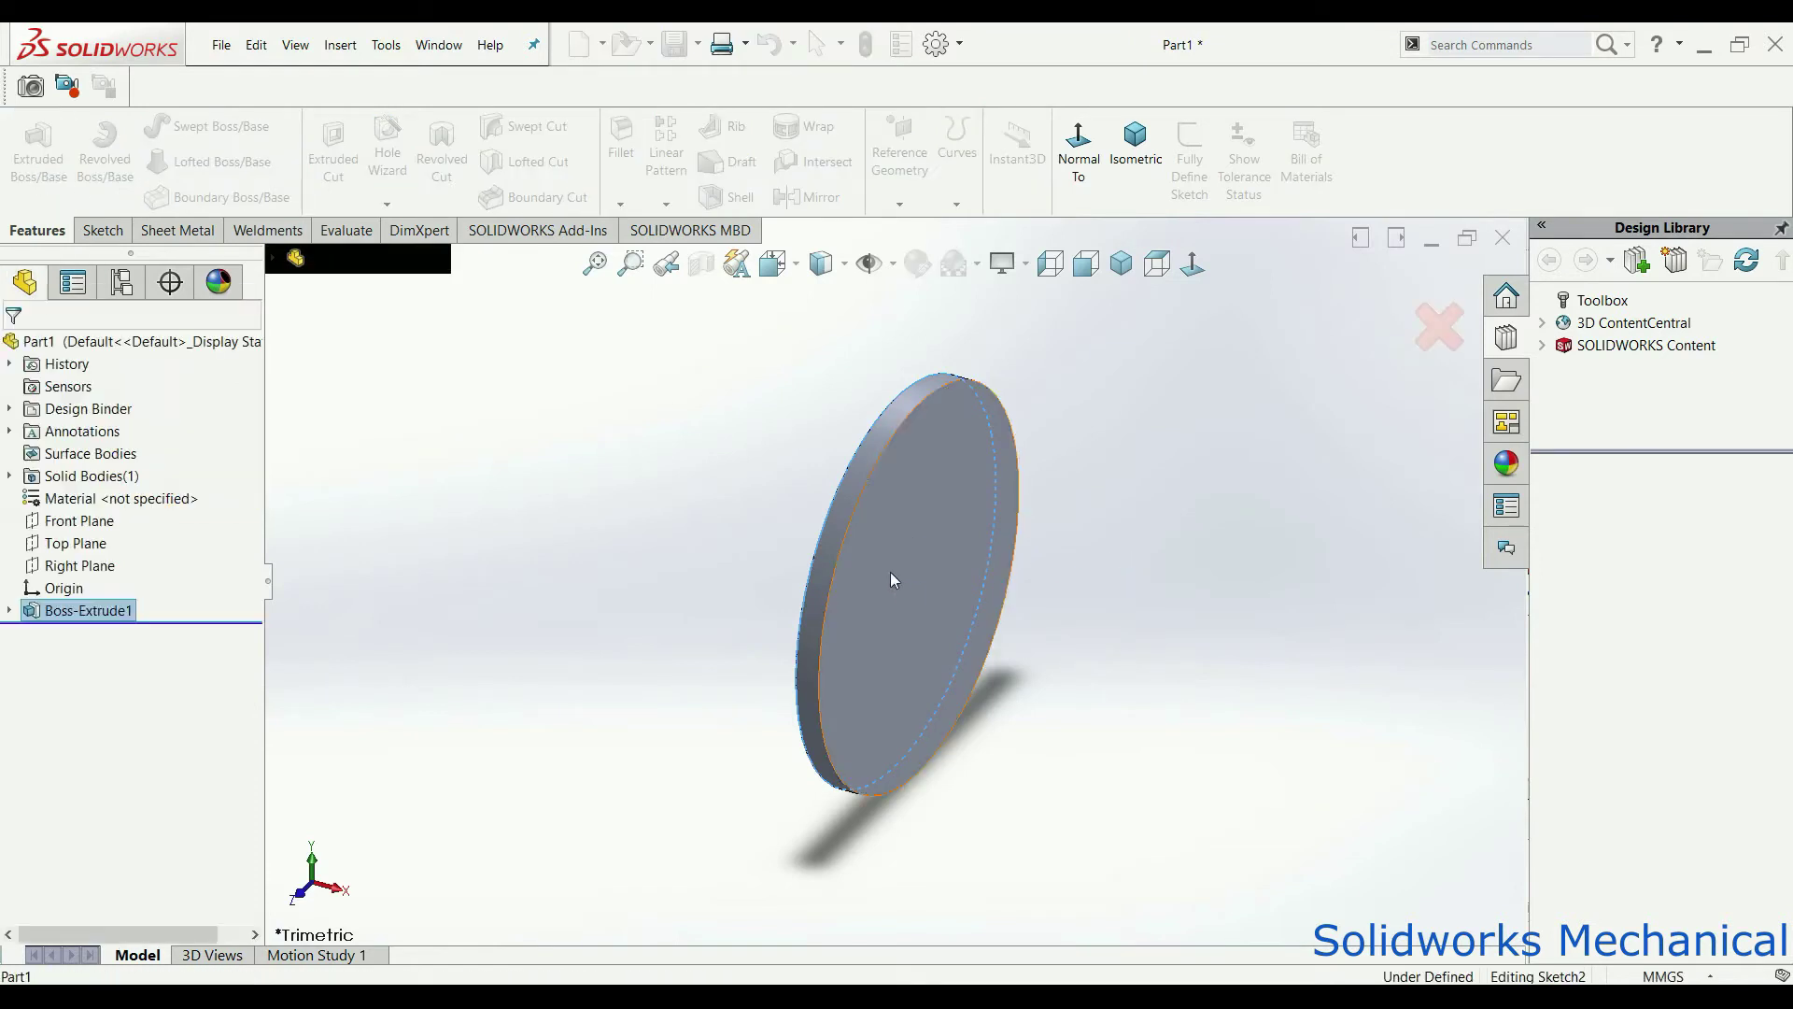
{"action": "left_click", "coordinate": [191, 126]}
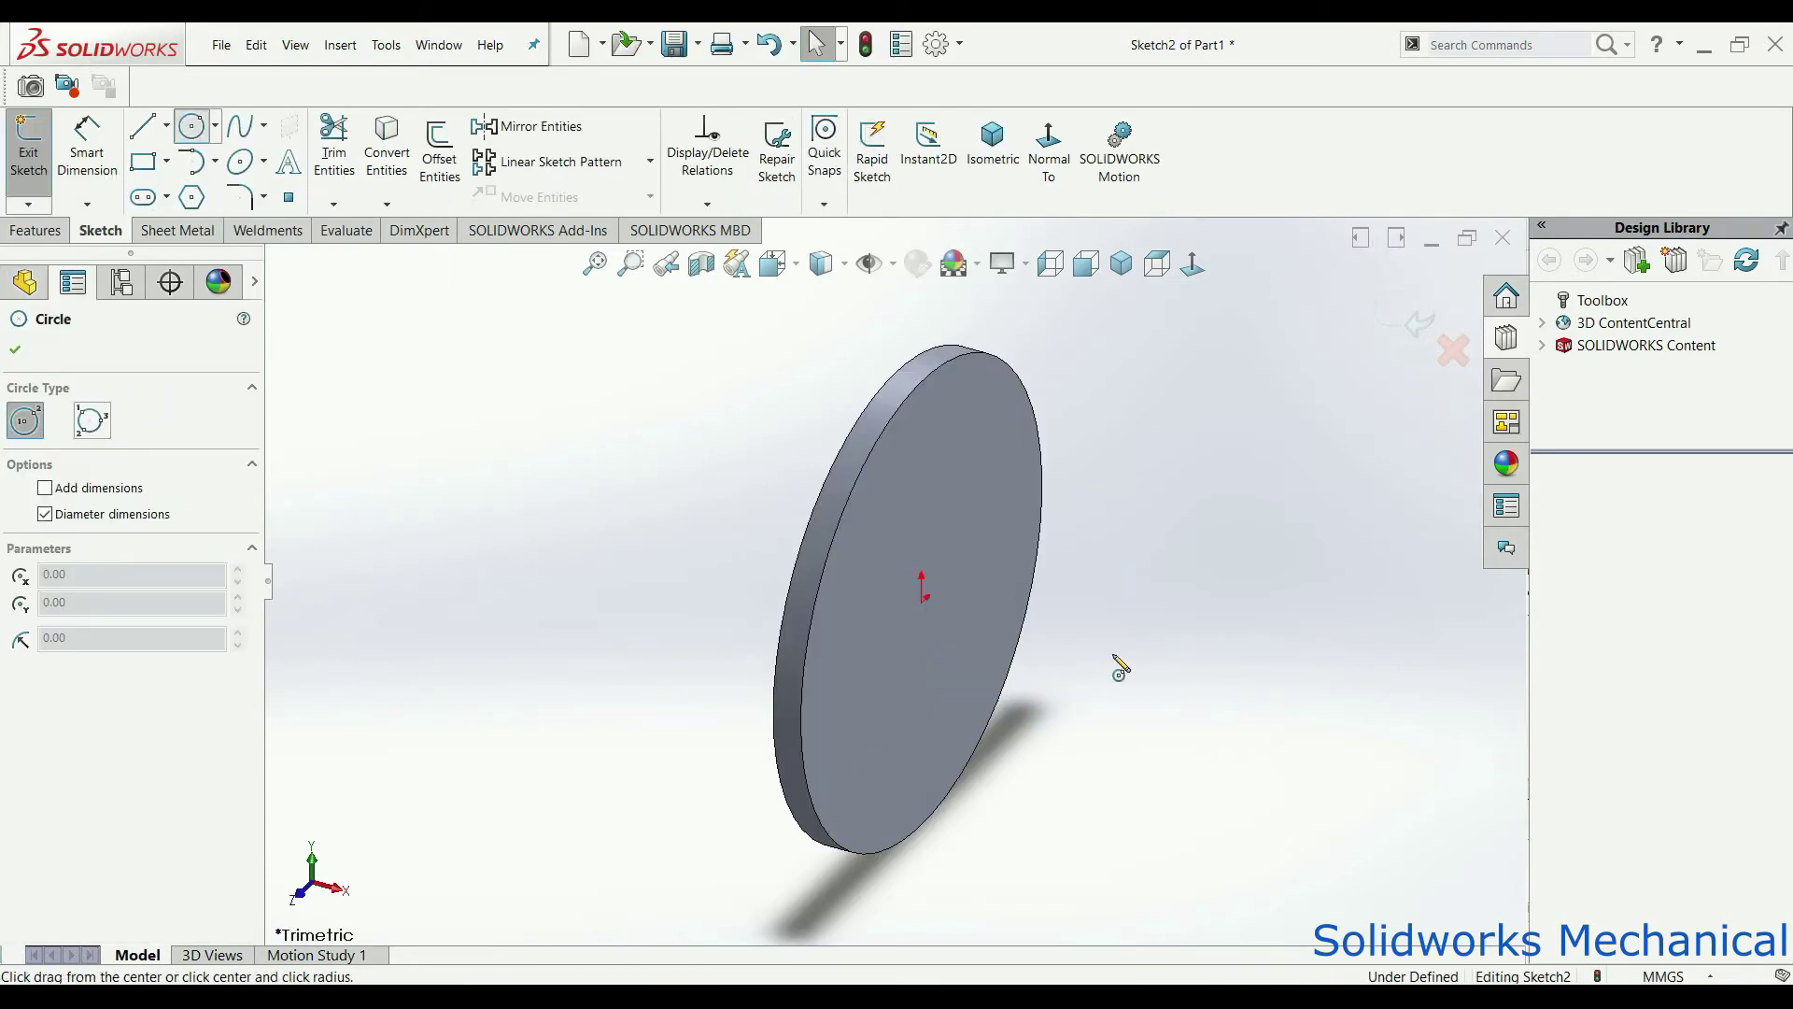
{"action": "left_click", "coordinate": [924, 616]}
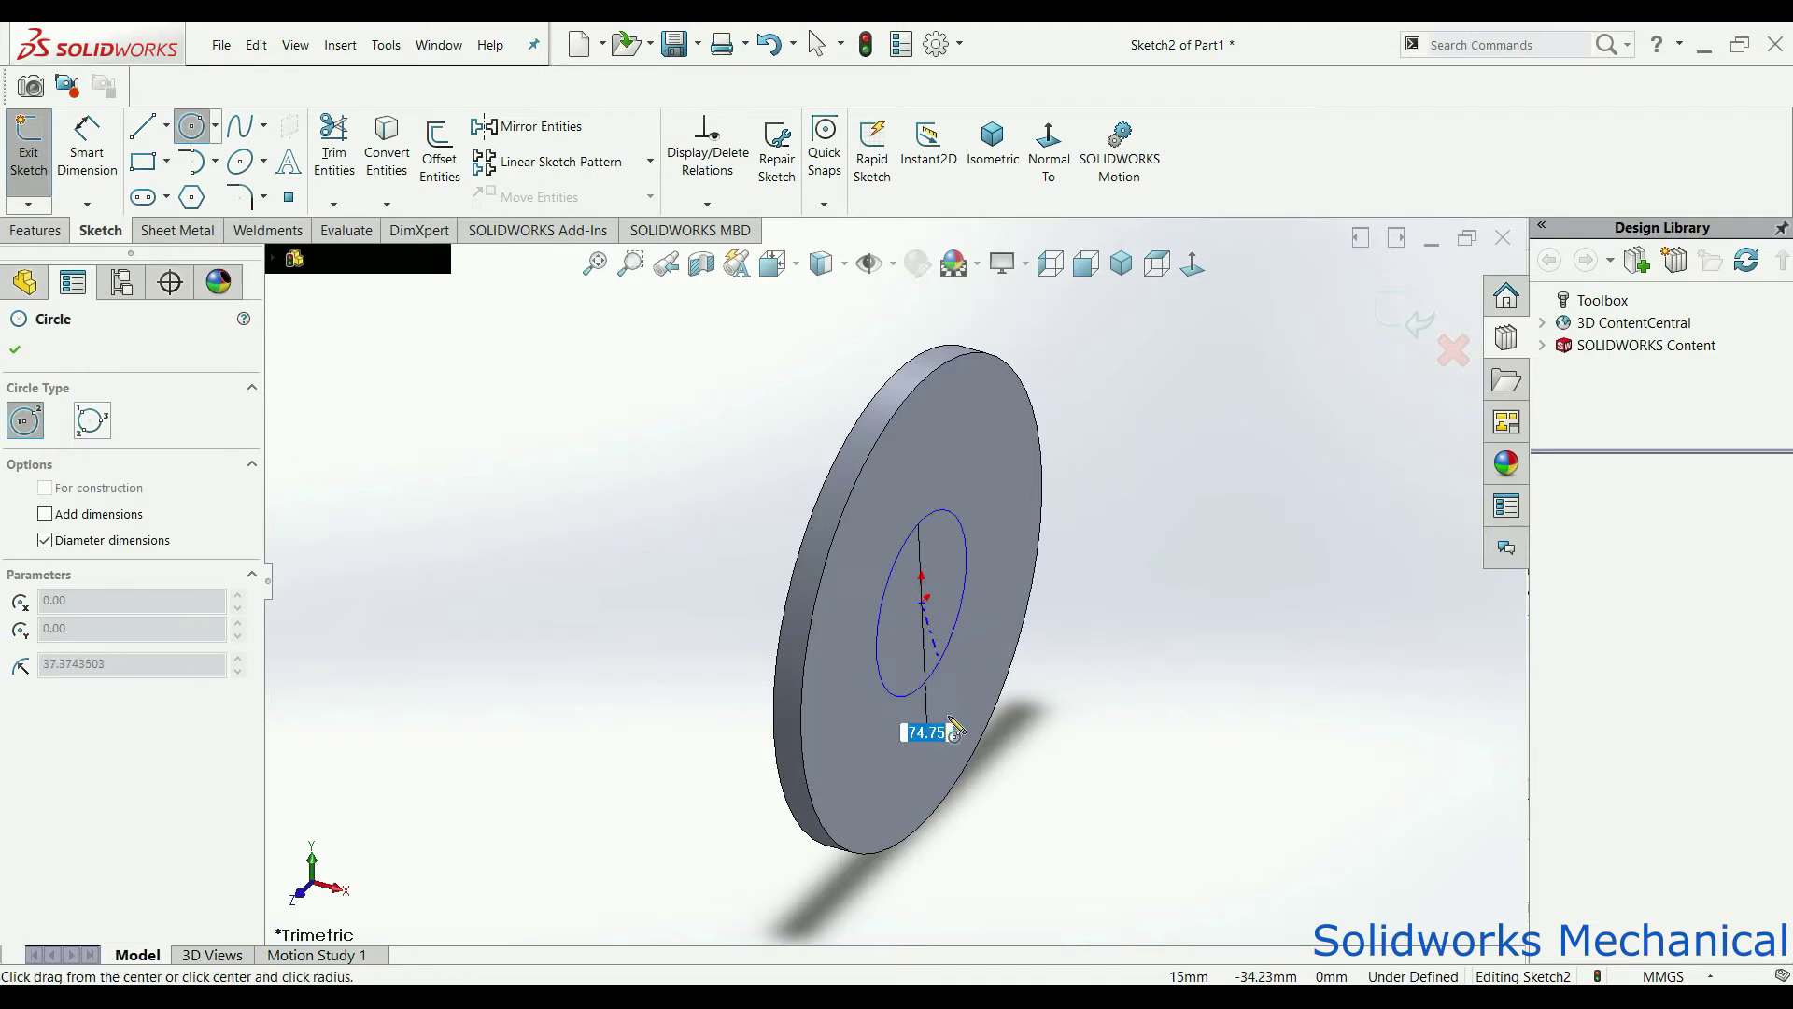
{"action": "left_click", "coordinate": [922, 764]}
{"action": "left_click", "coordinate": [922, 604]}
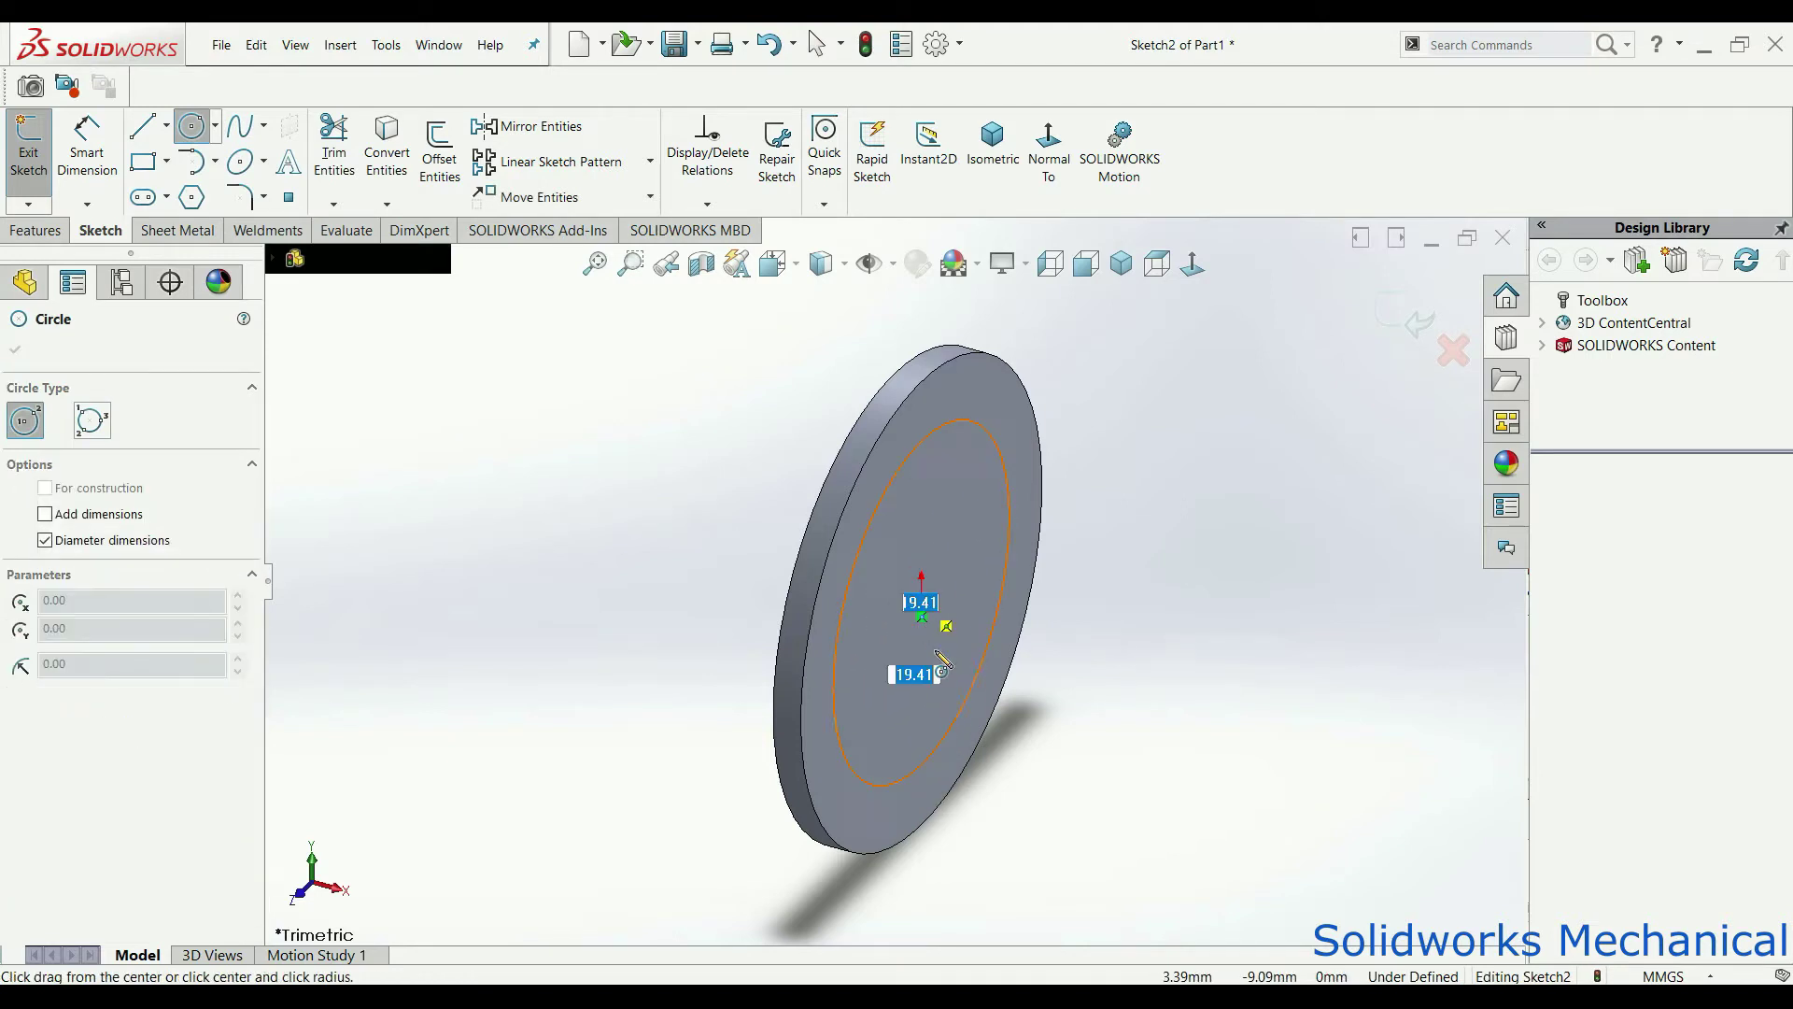
{"action": "left_click", "coordinate": [922, 724]}
Step: Dimension the outer circle to 160 mm and the inner circle to 149 mm
{"action": "left_click", "coordinate": [204, 129]}
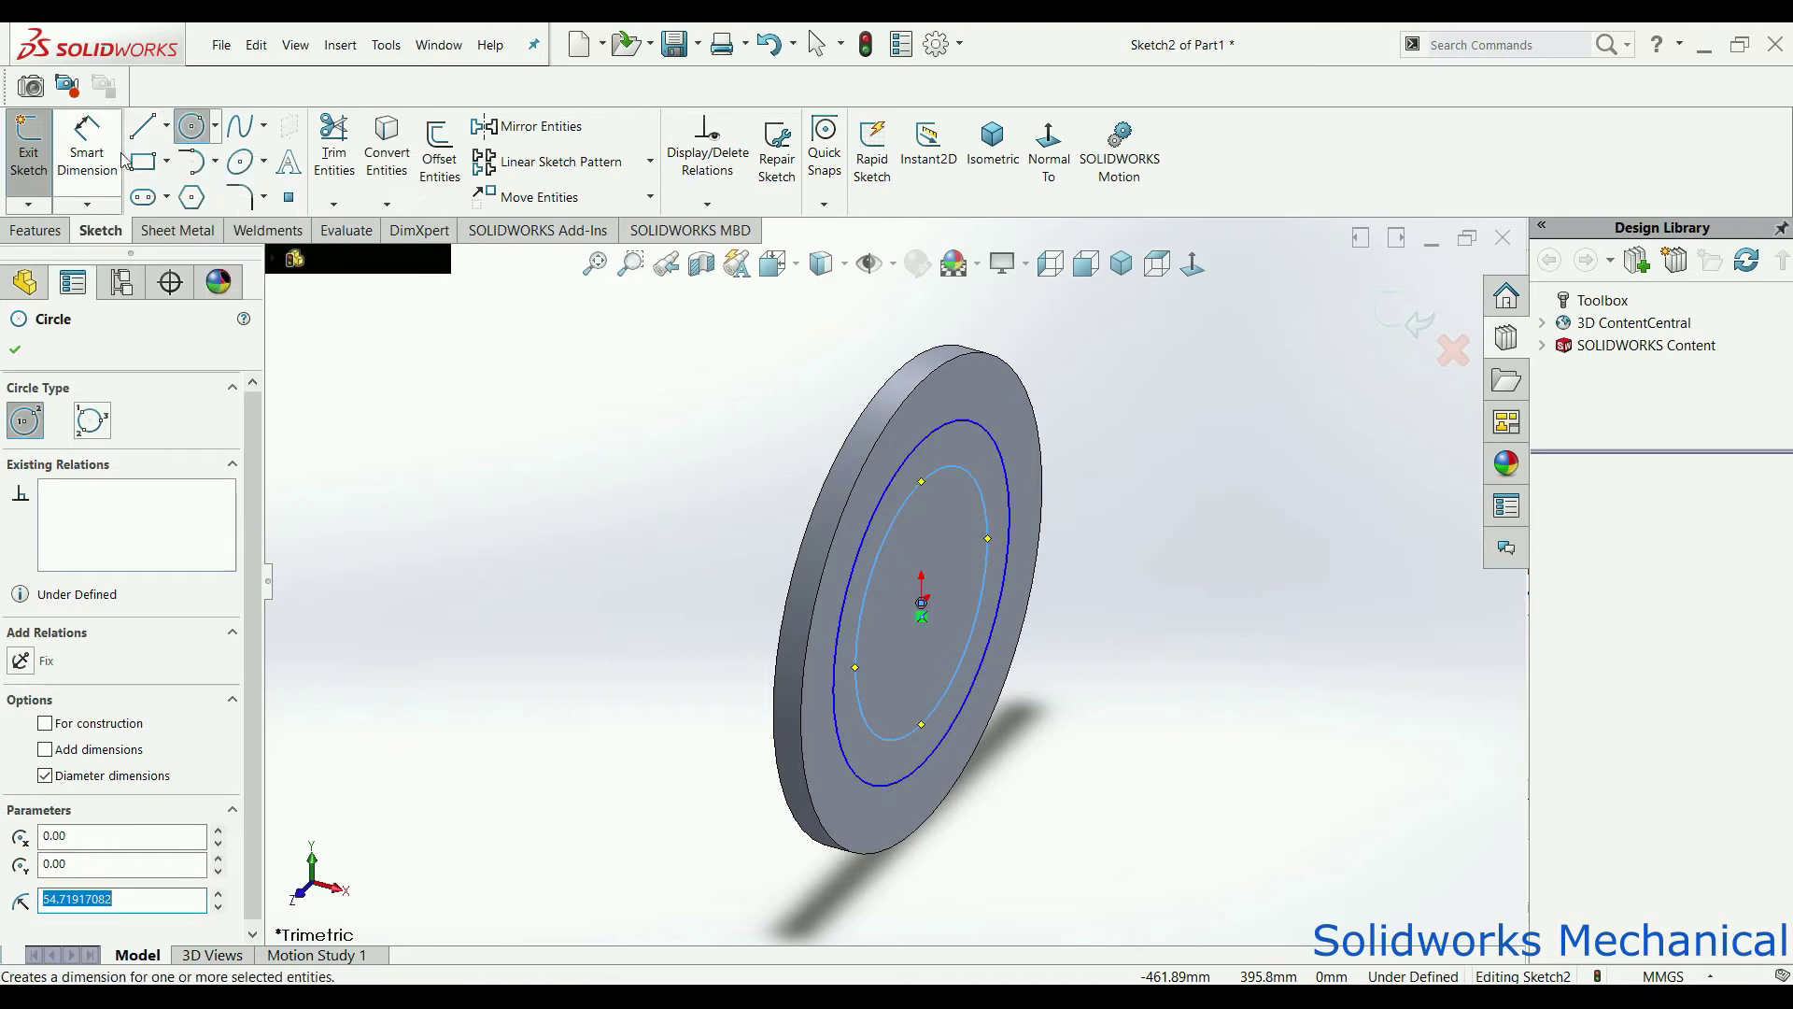
{"action": "left_click", "coordinate": [981, 436]}
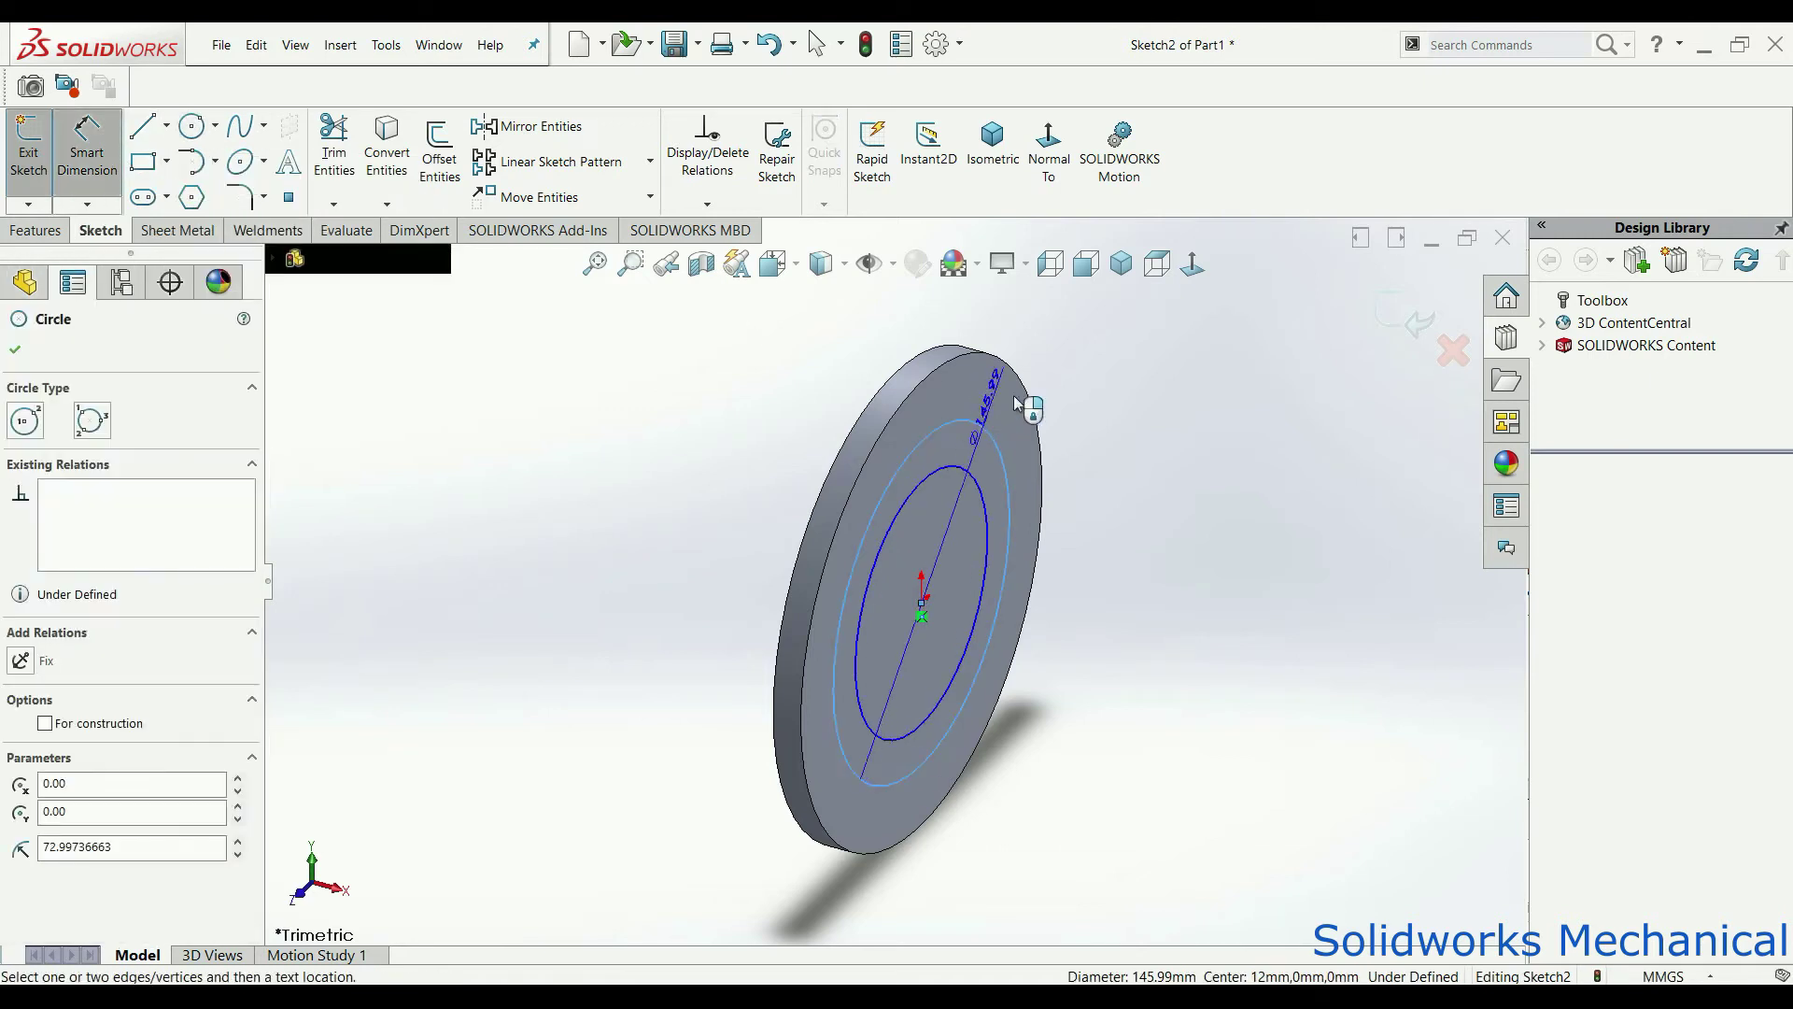
{"action": "left_click", "coordinate": [1080, 420]}
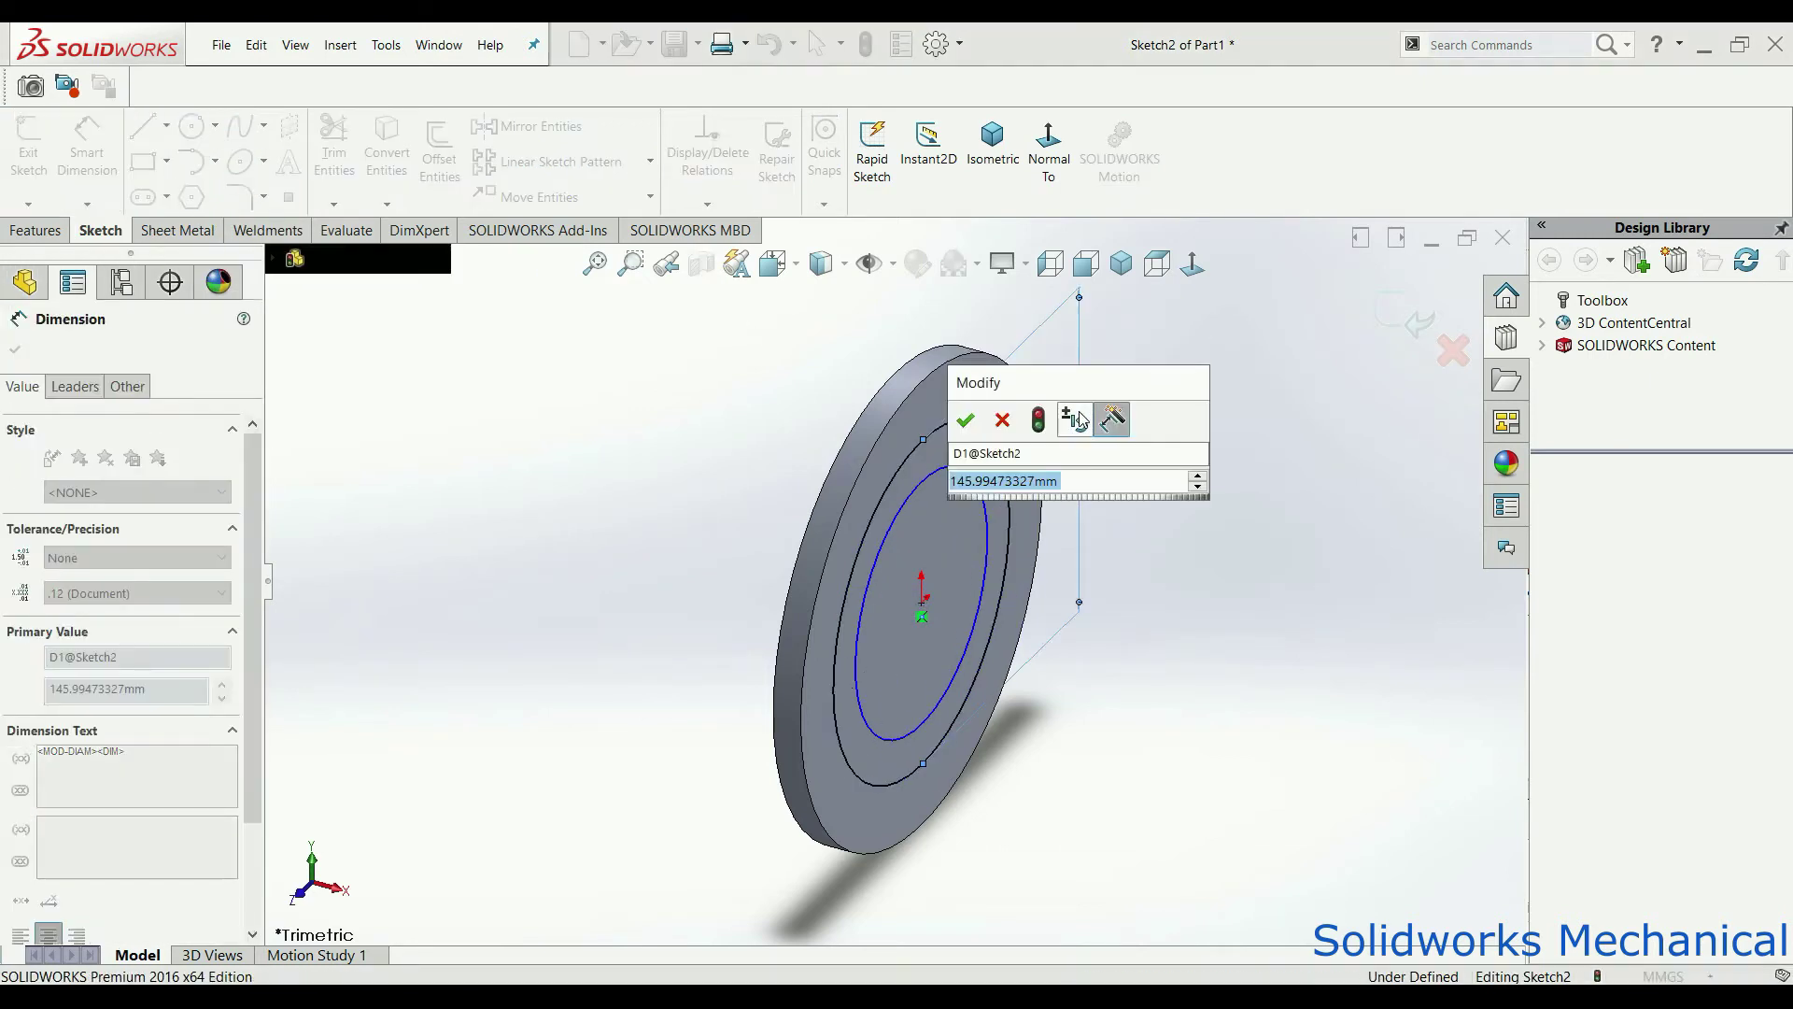
{"action": "type", "text": "160"}
{"action": "key", "text": "Return"}
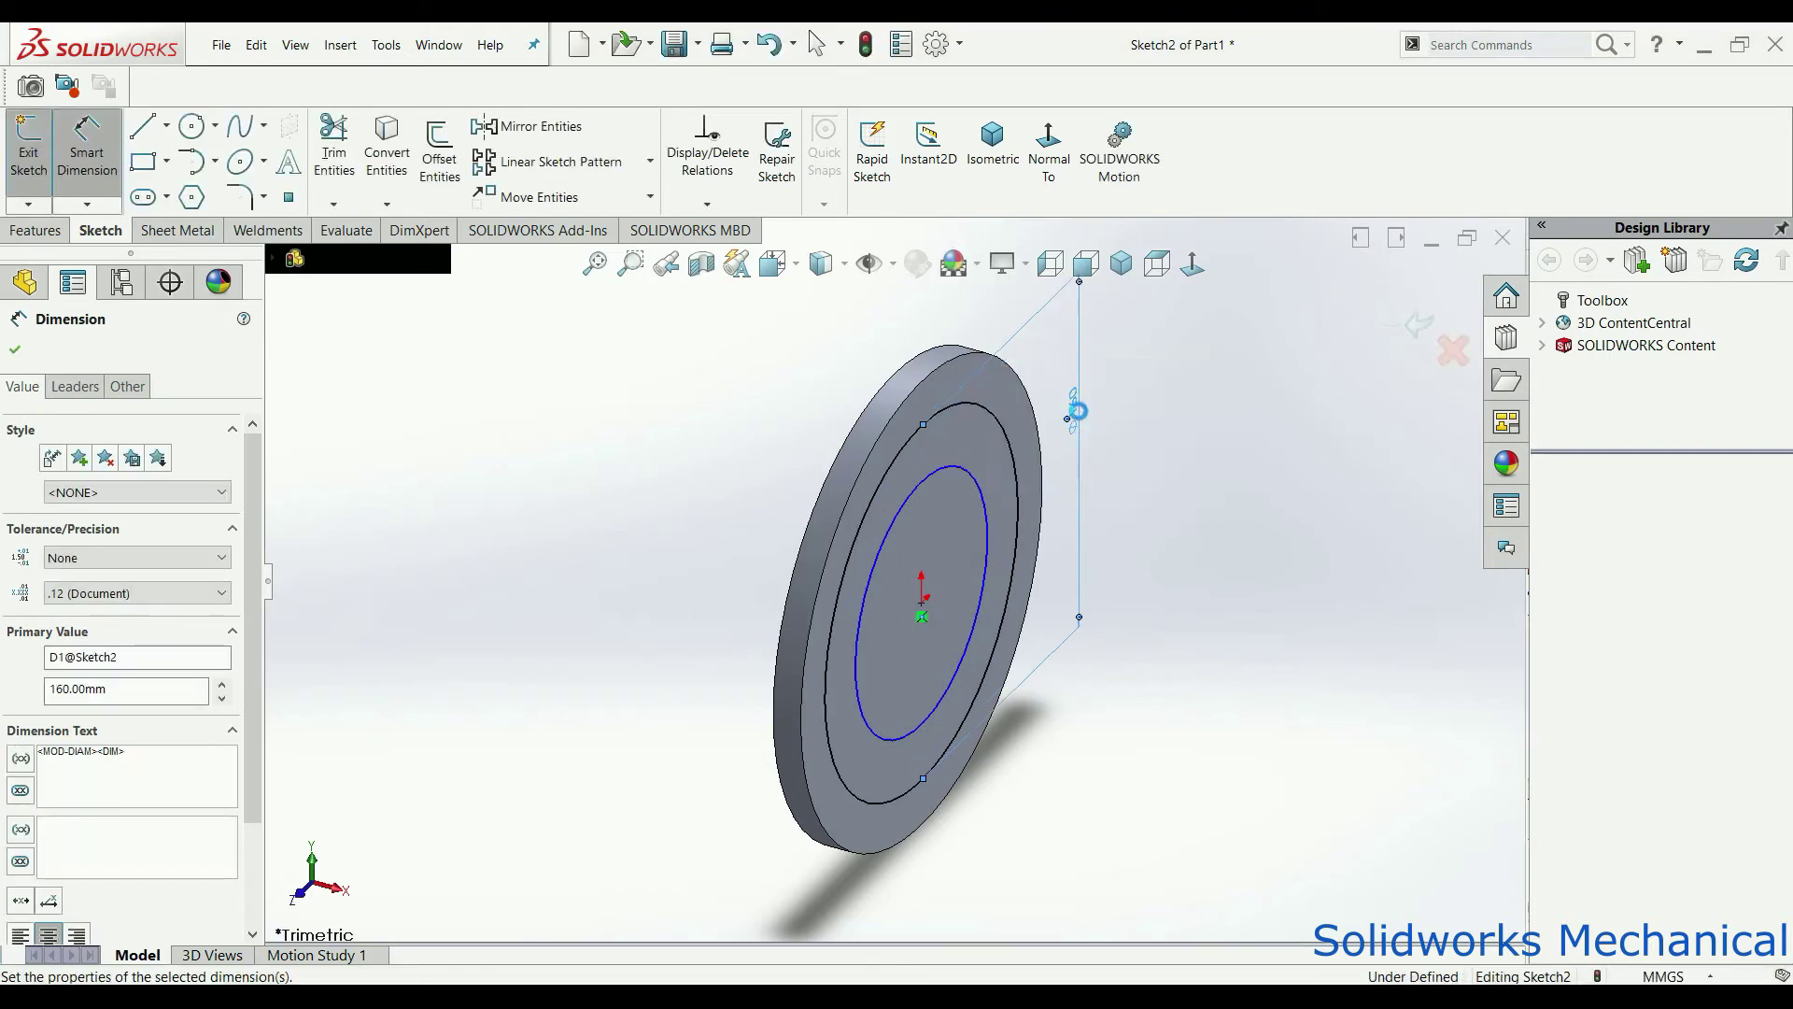
{"action": "left_click", "coordinate": [965, 476]}
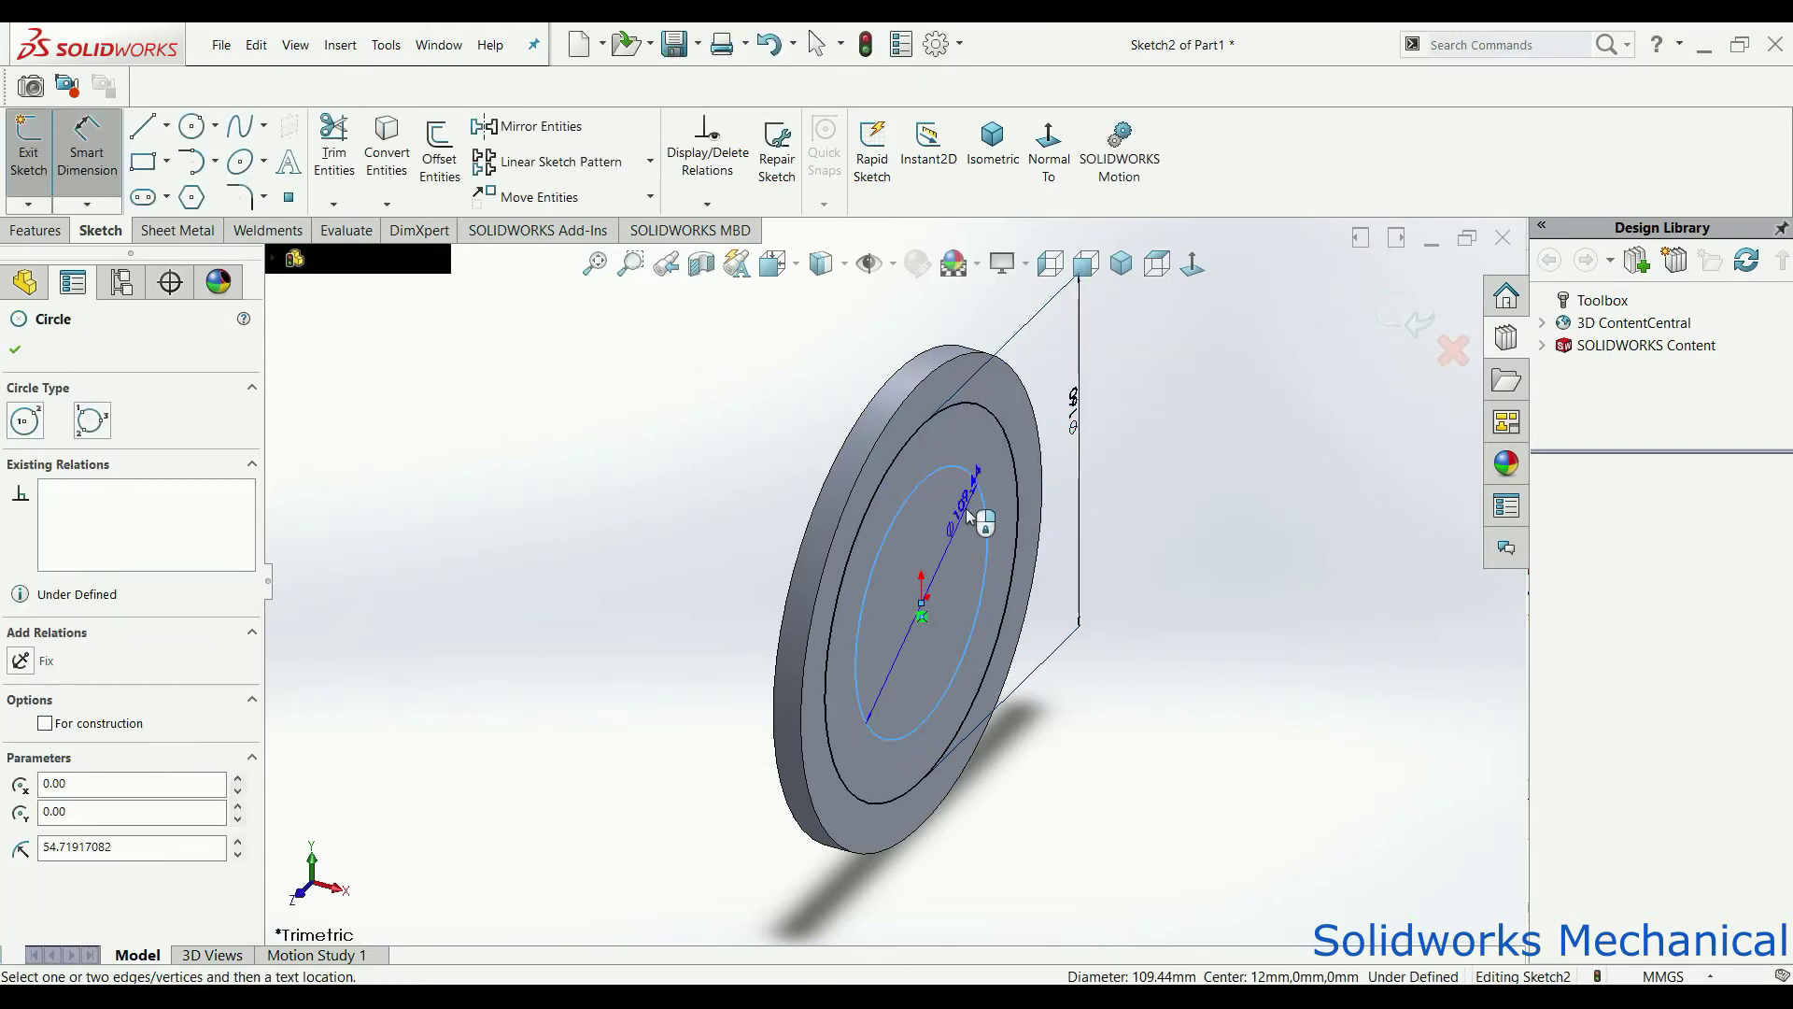
{"action": "left_click", "coordinate": [966, 508]}
{"action": "type", "text": "149"}
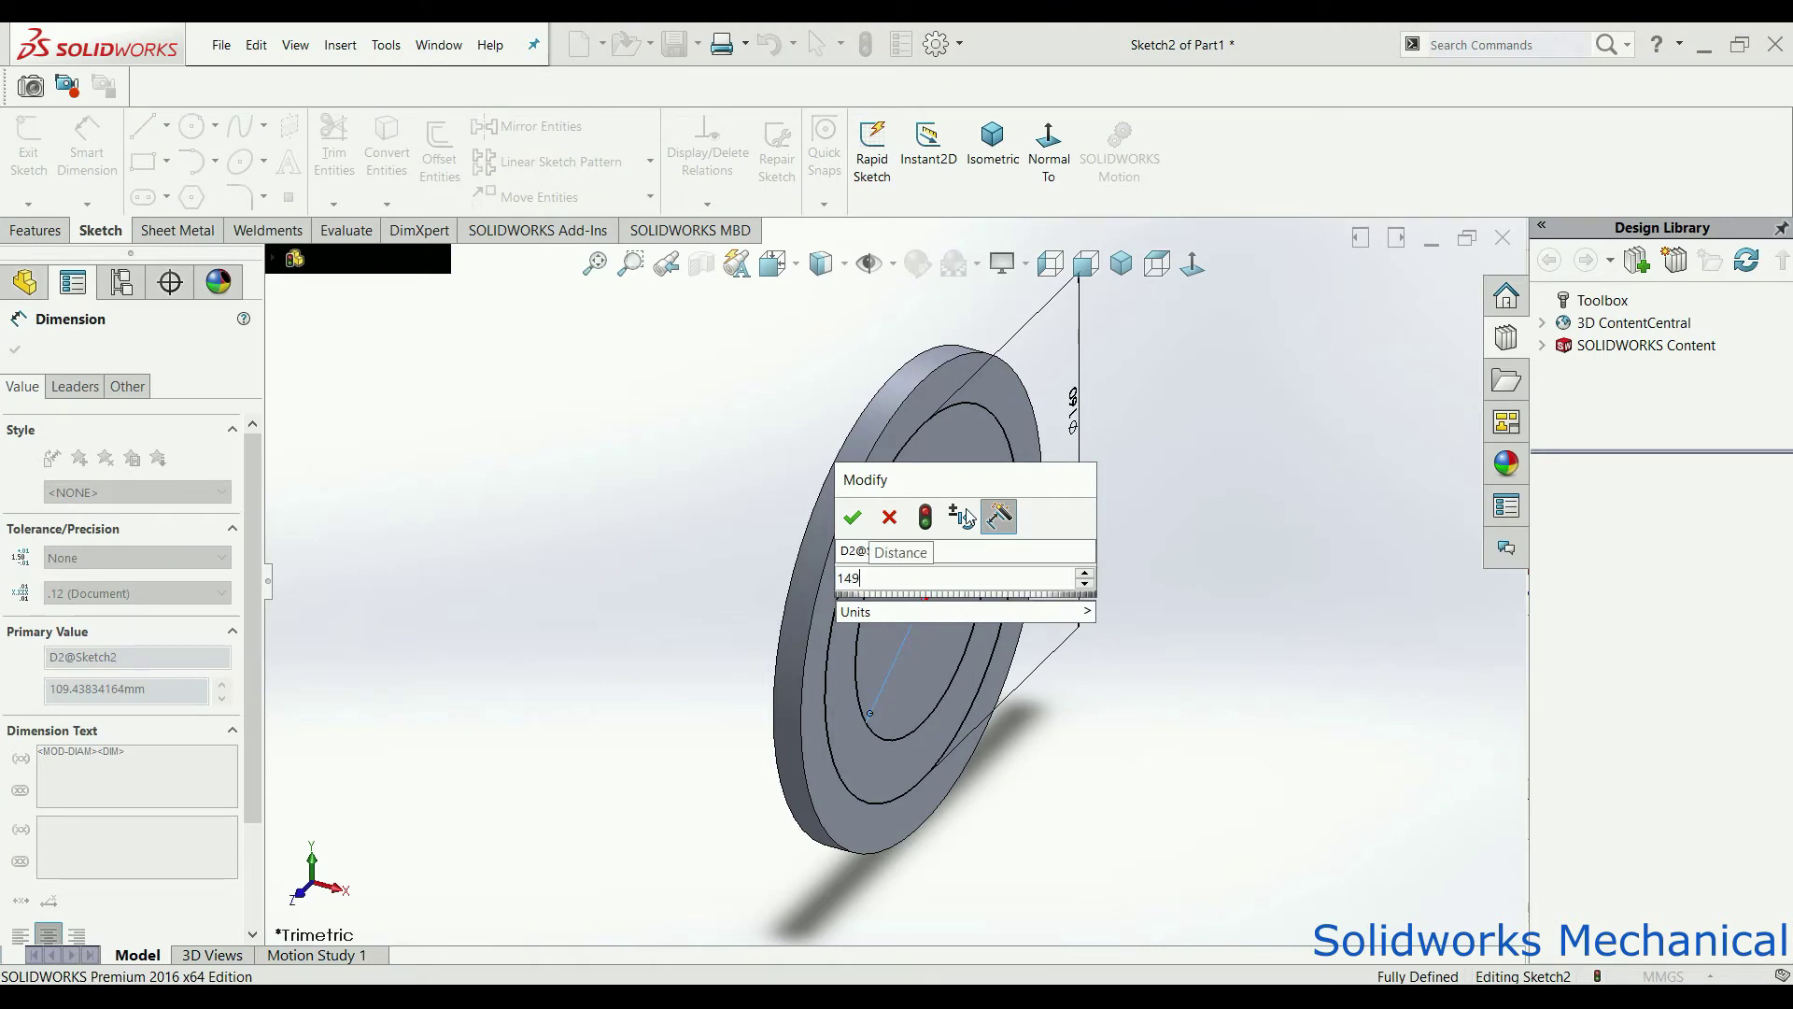
{"action": "key", "text": "Return"}
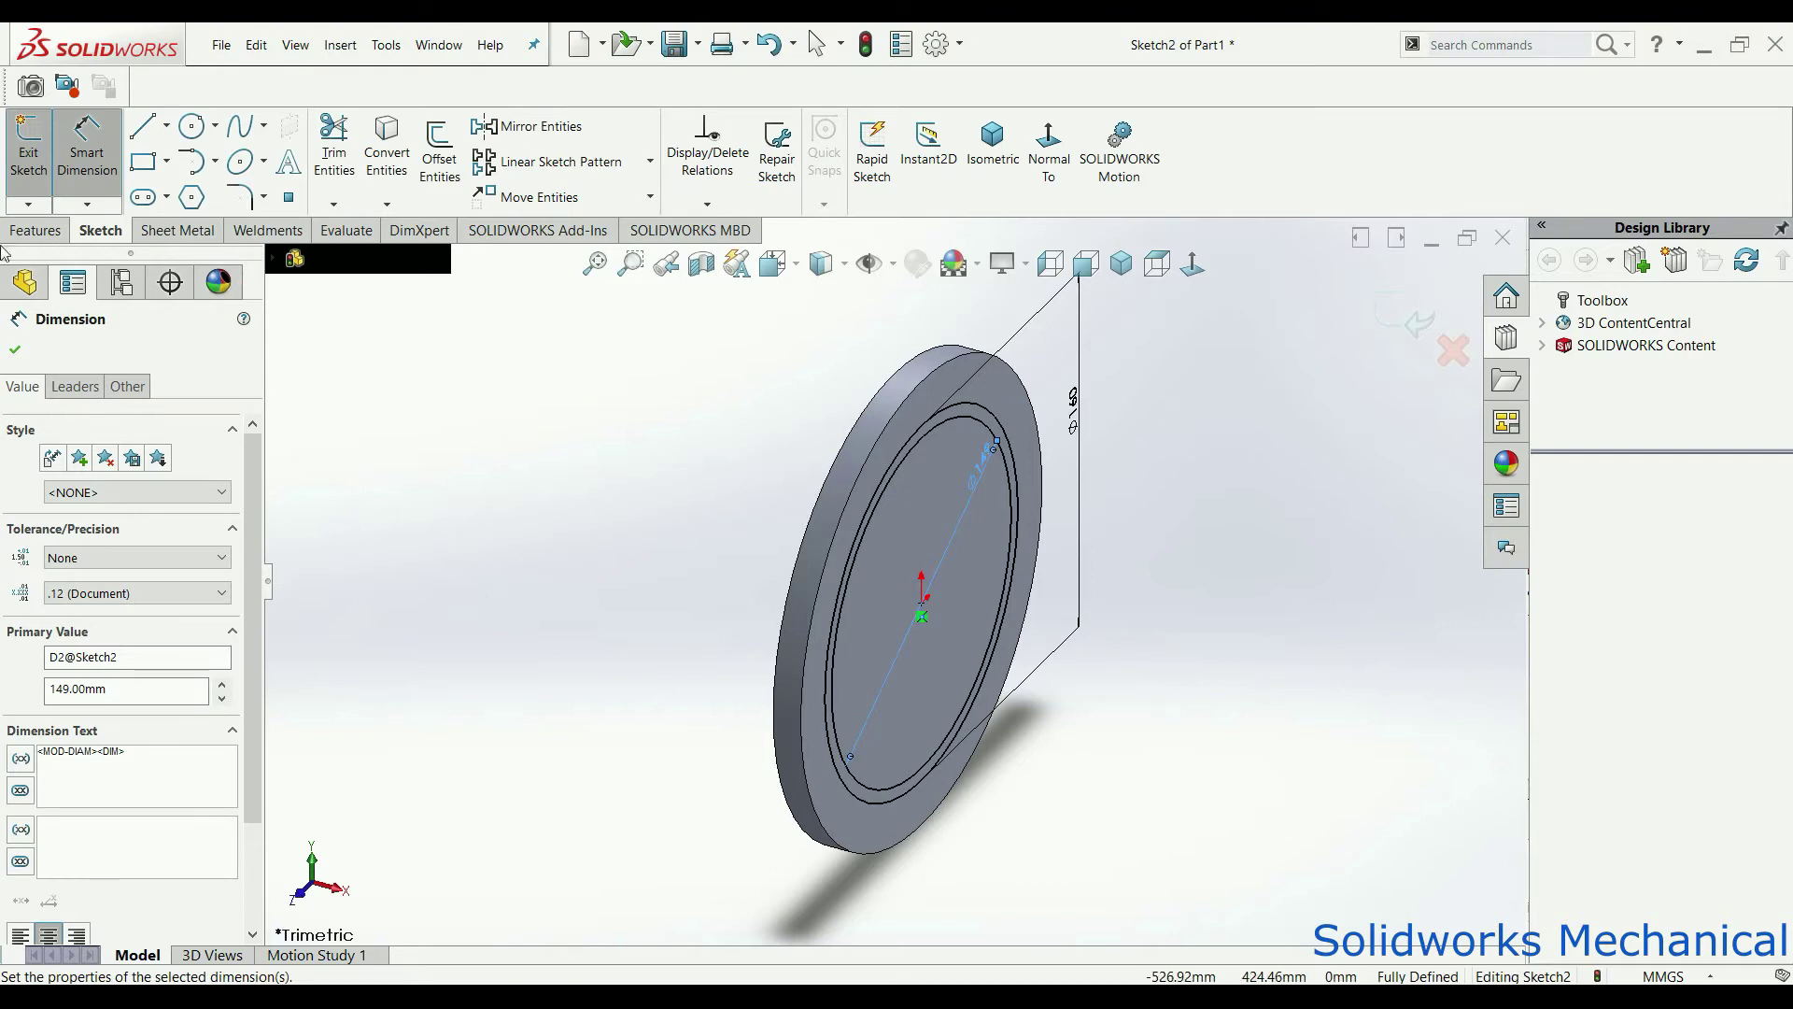
{"action": "left_click", "coordinate": [19, 231]}
{"action": "left_click", "coordinate": [37, 159]}
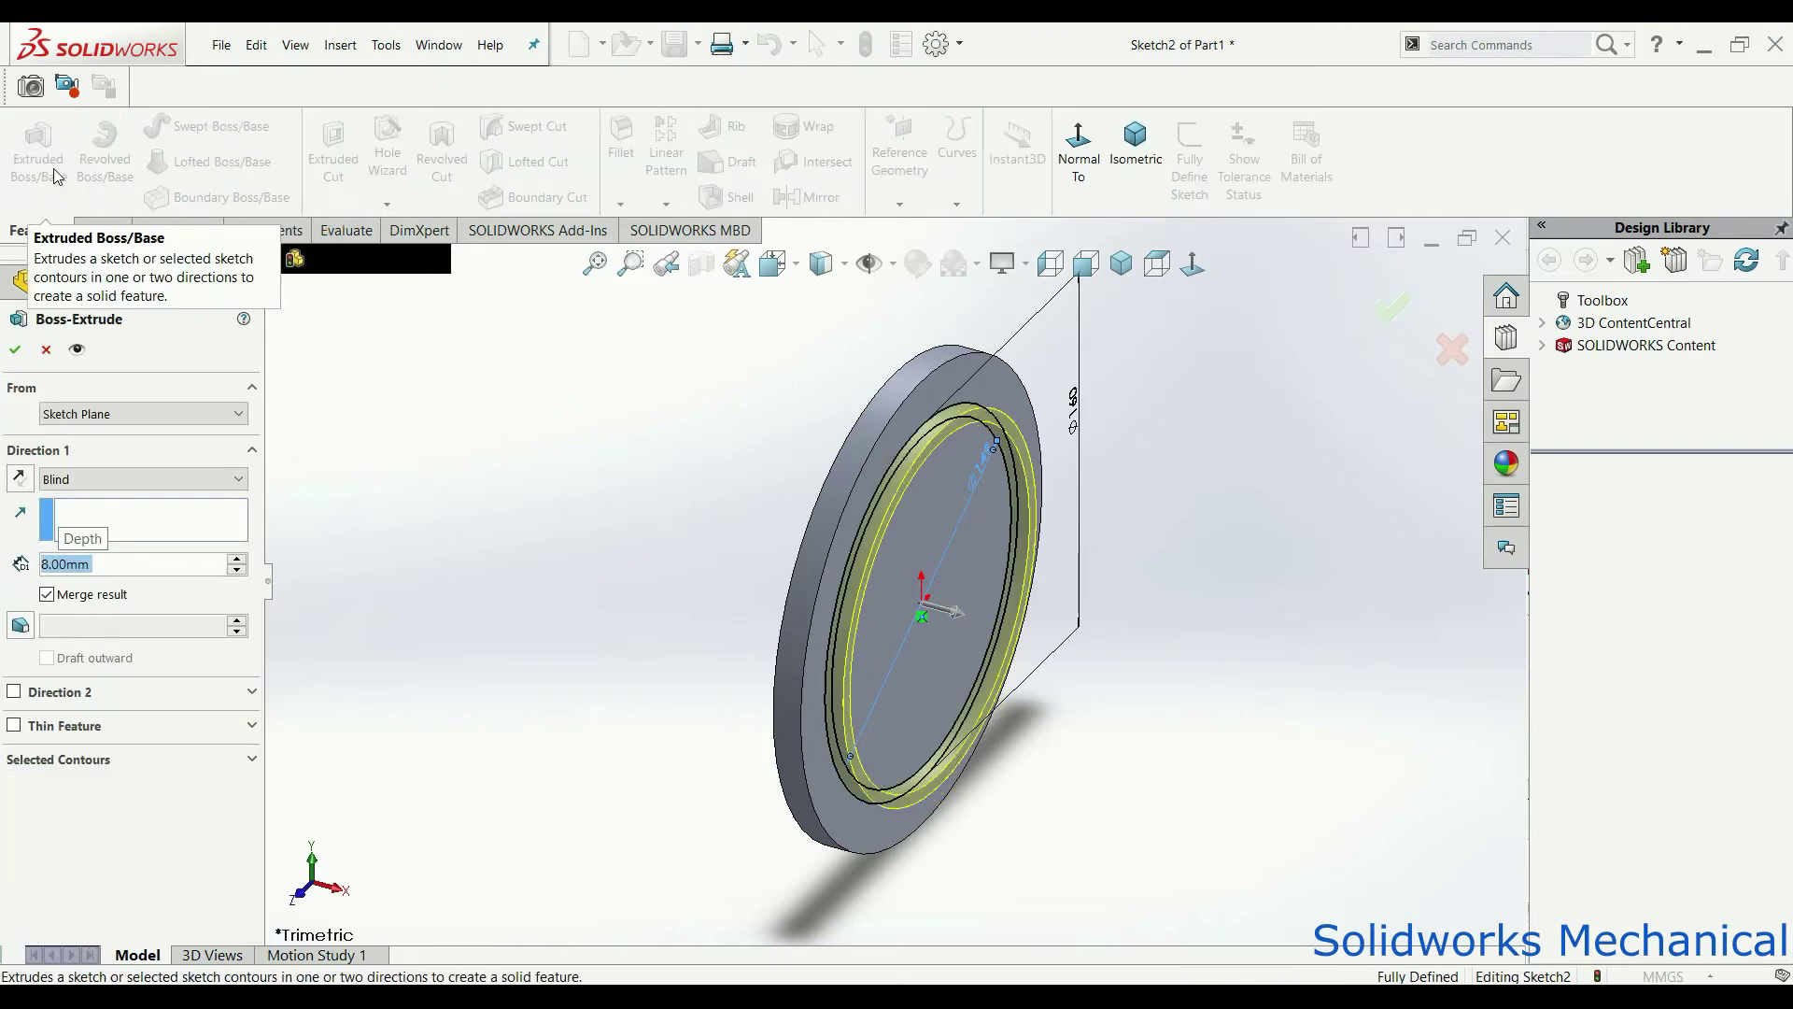
Step: Accept the 8 mm raised ring extrusion and view the part edge-on from the Front
{"action": "left_click", "coordinate": [20, 359]}
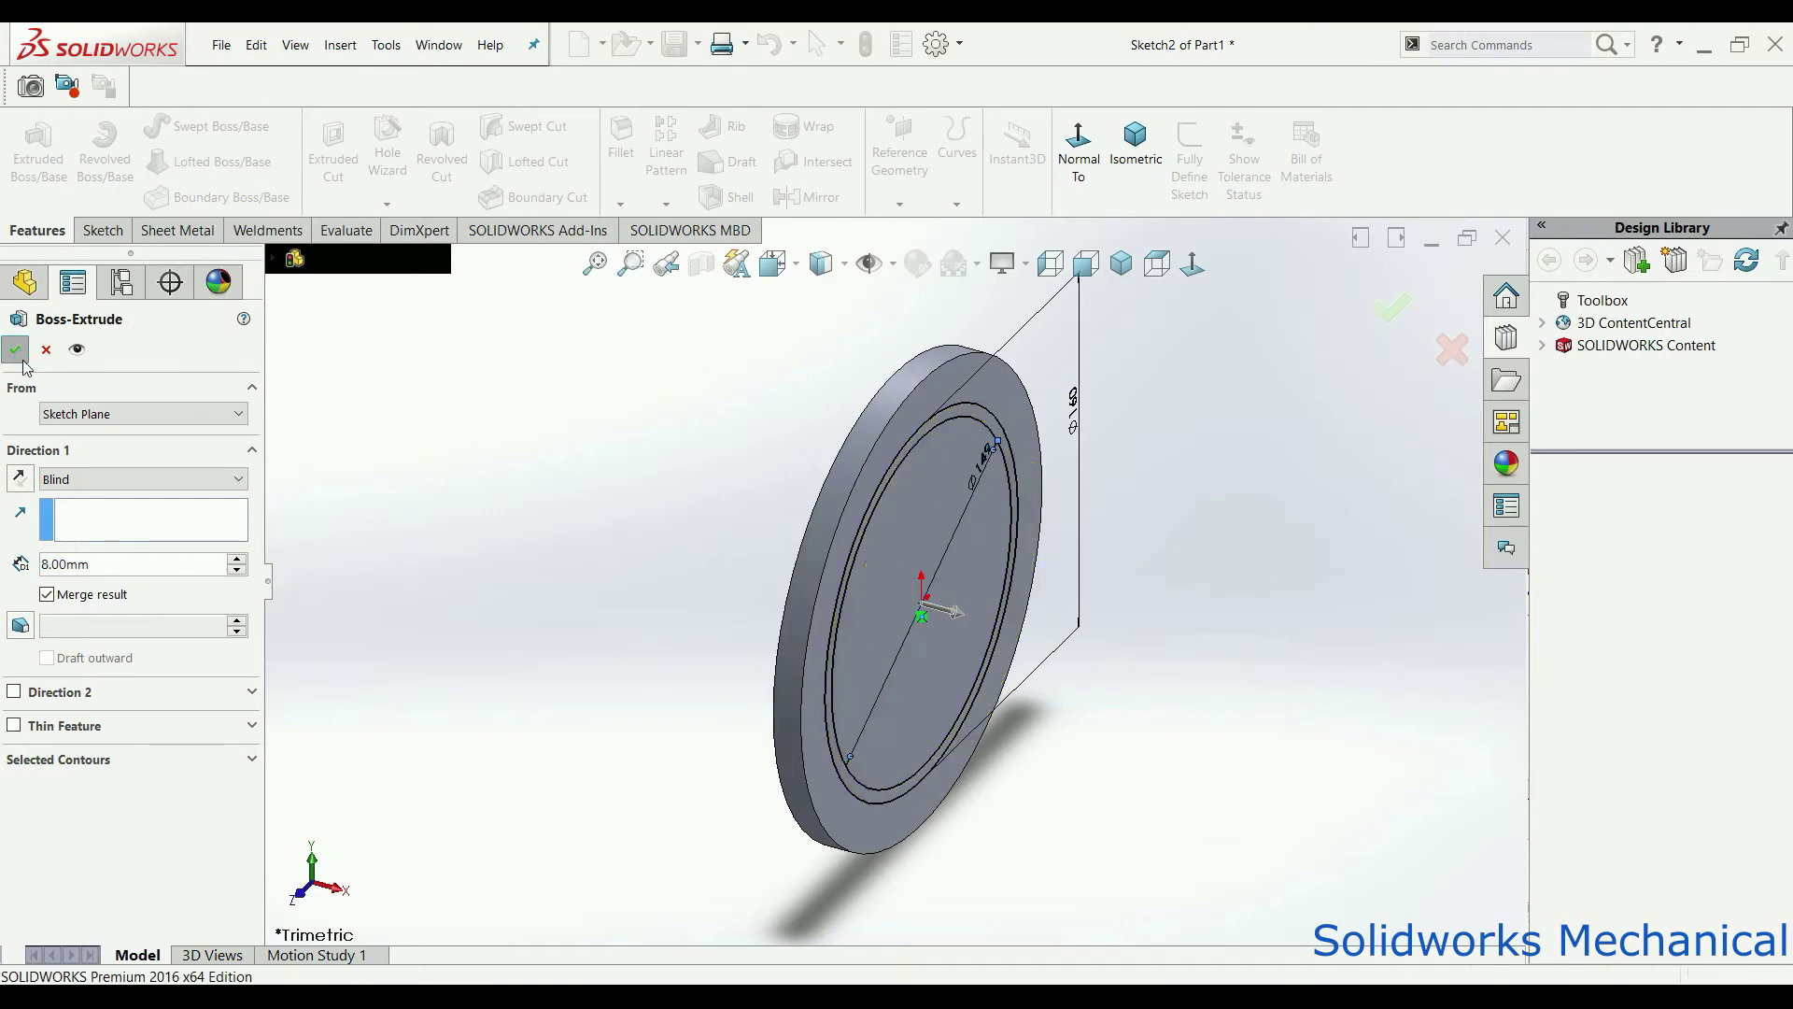
{"action": "left_click", "coordinate": [613, 647]}
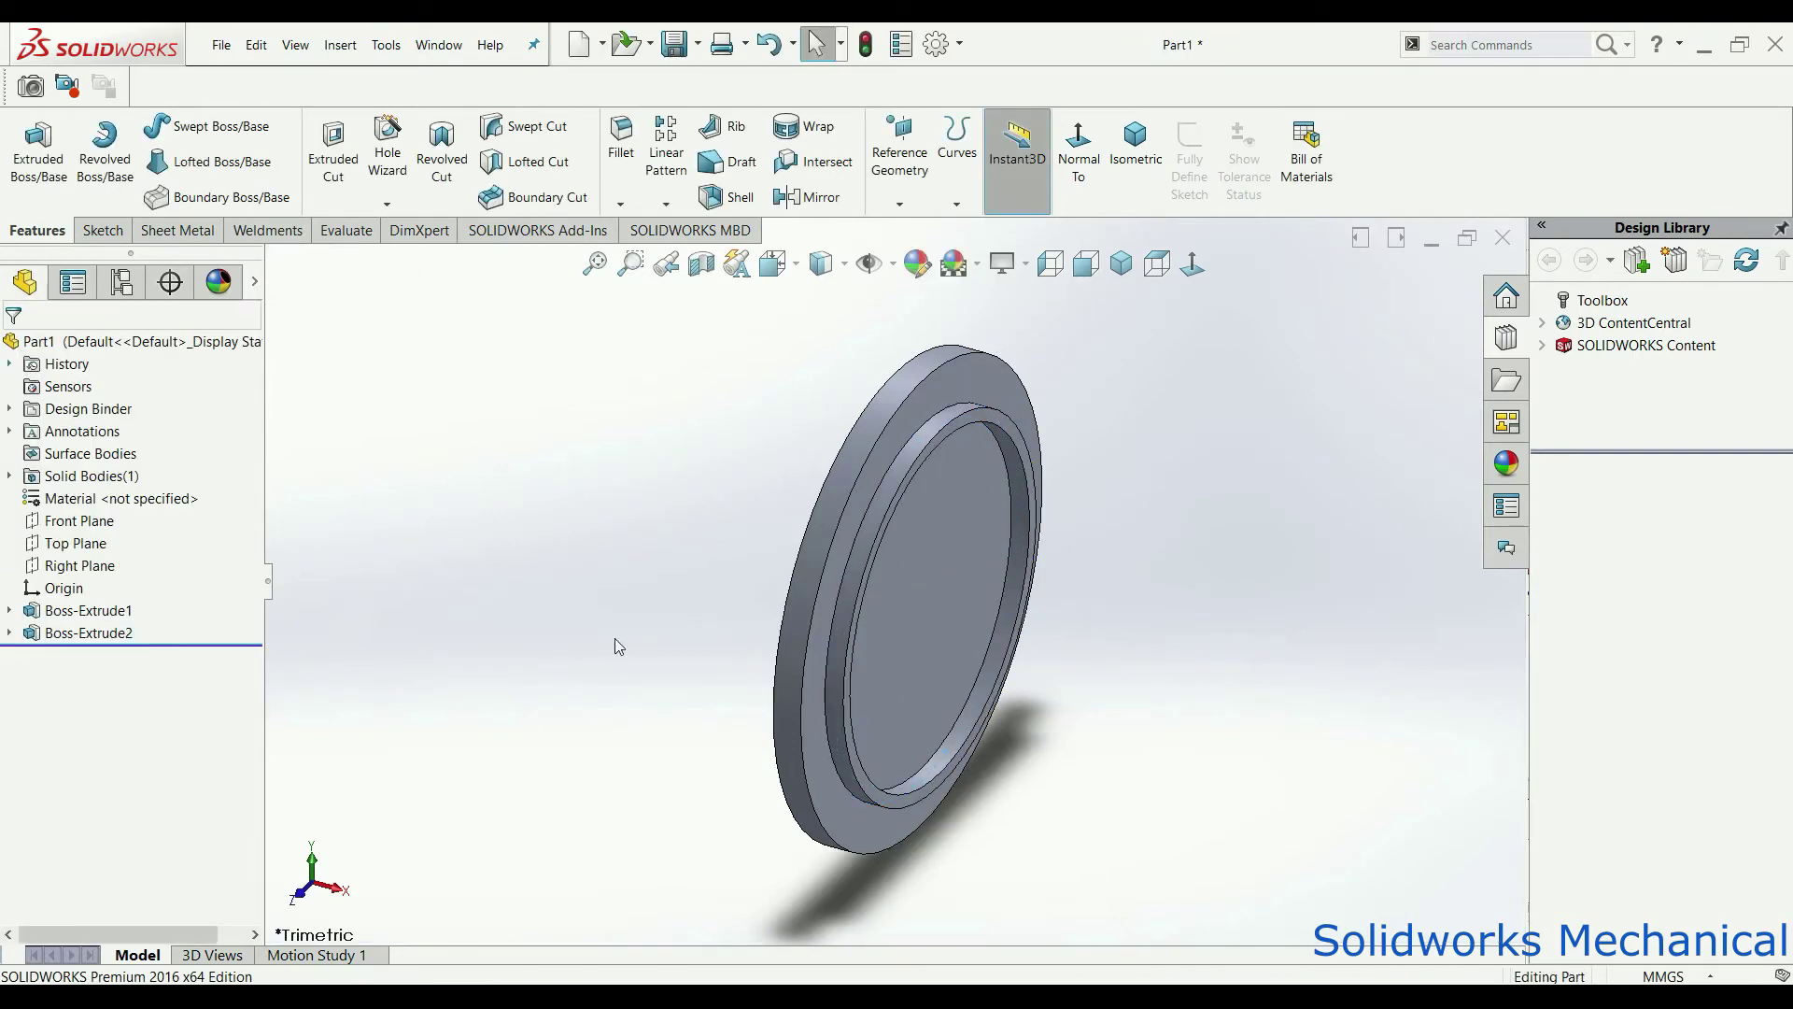
{"action": "mouse_move", "coordinate": [612, 614]}
{"action": "middle_mouse_down"}
{"action": "mouse_move", "coordinate": [1041, 526]}
{"action": "mouse_move", "coordinate": [1058, 477]}
{"action": "middle_mouse_up"}
{"action": "left_click", "coordinate": [1085, 266]}
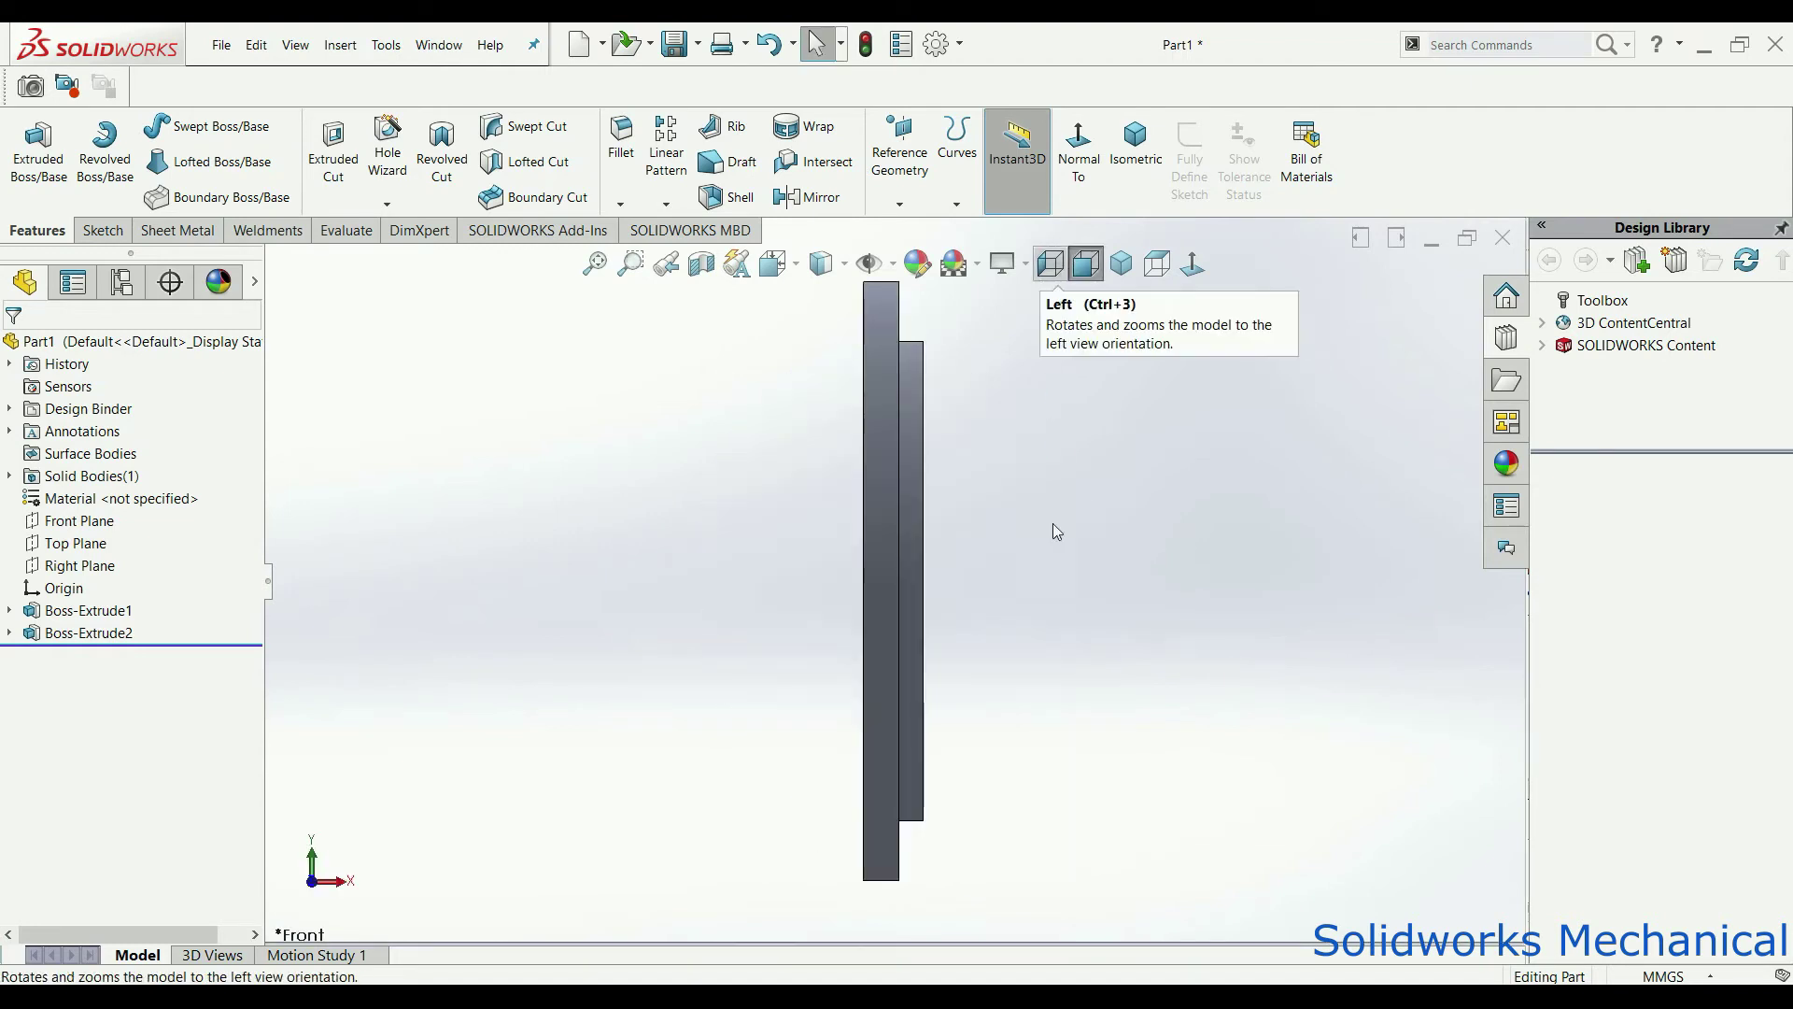
Step: Start a new sketch on the disc face with a circle centred on the origin
{"action": "left_click", "coordinate": [1061, 268]}
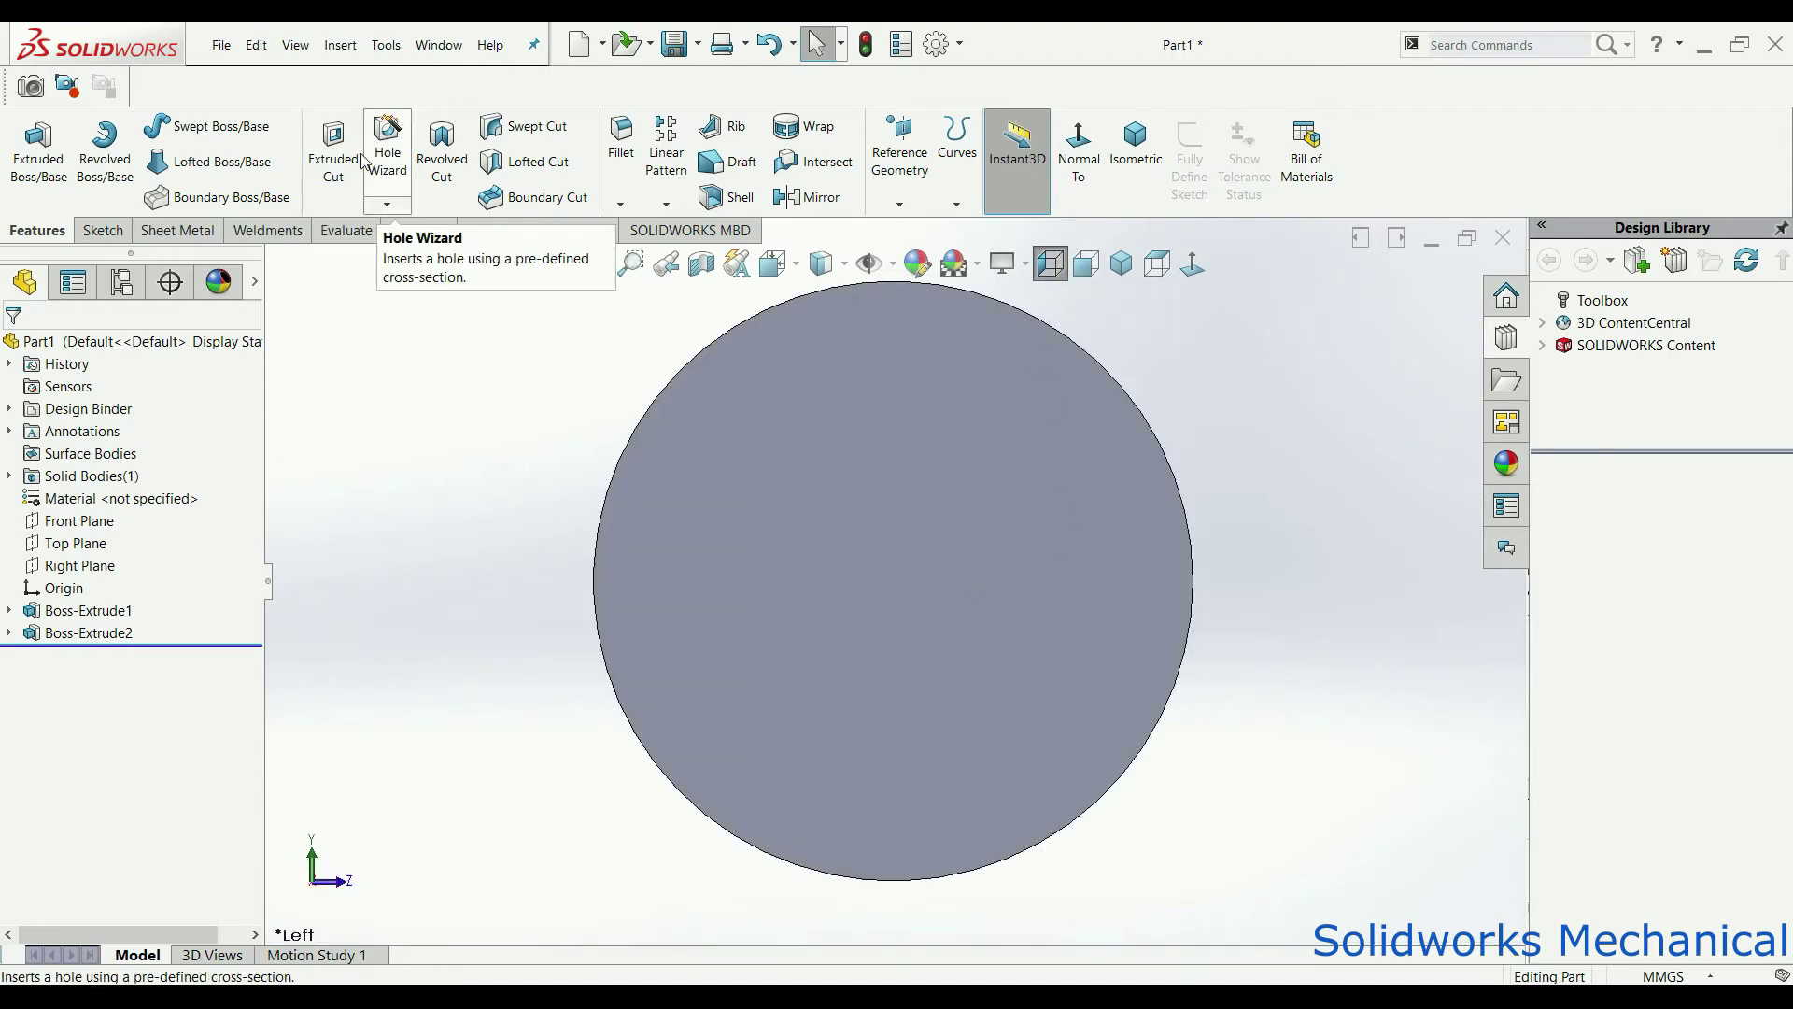
{"action": "left_click", "coordinate": [103, 229]}
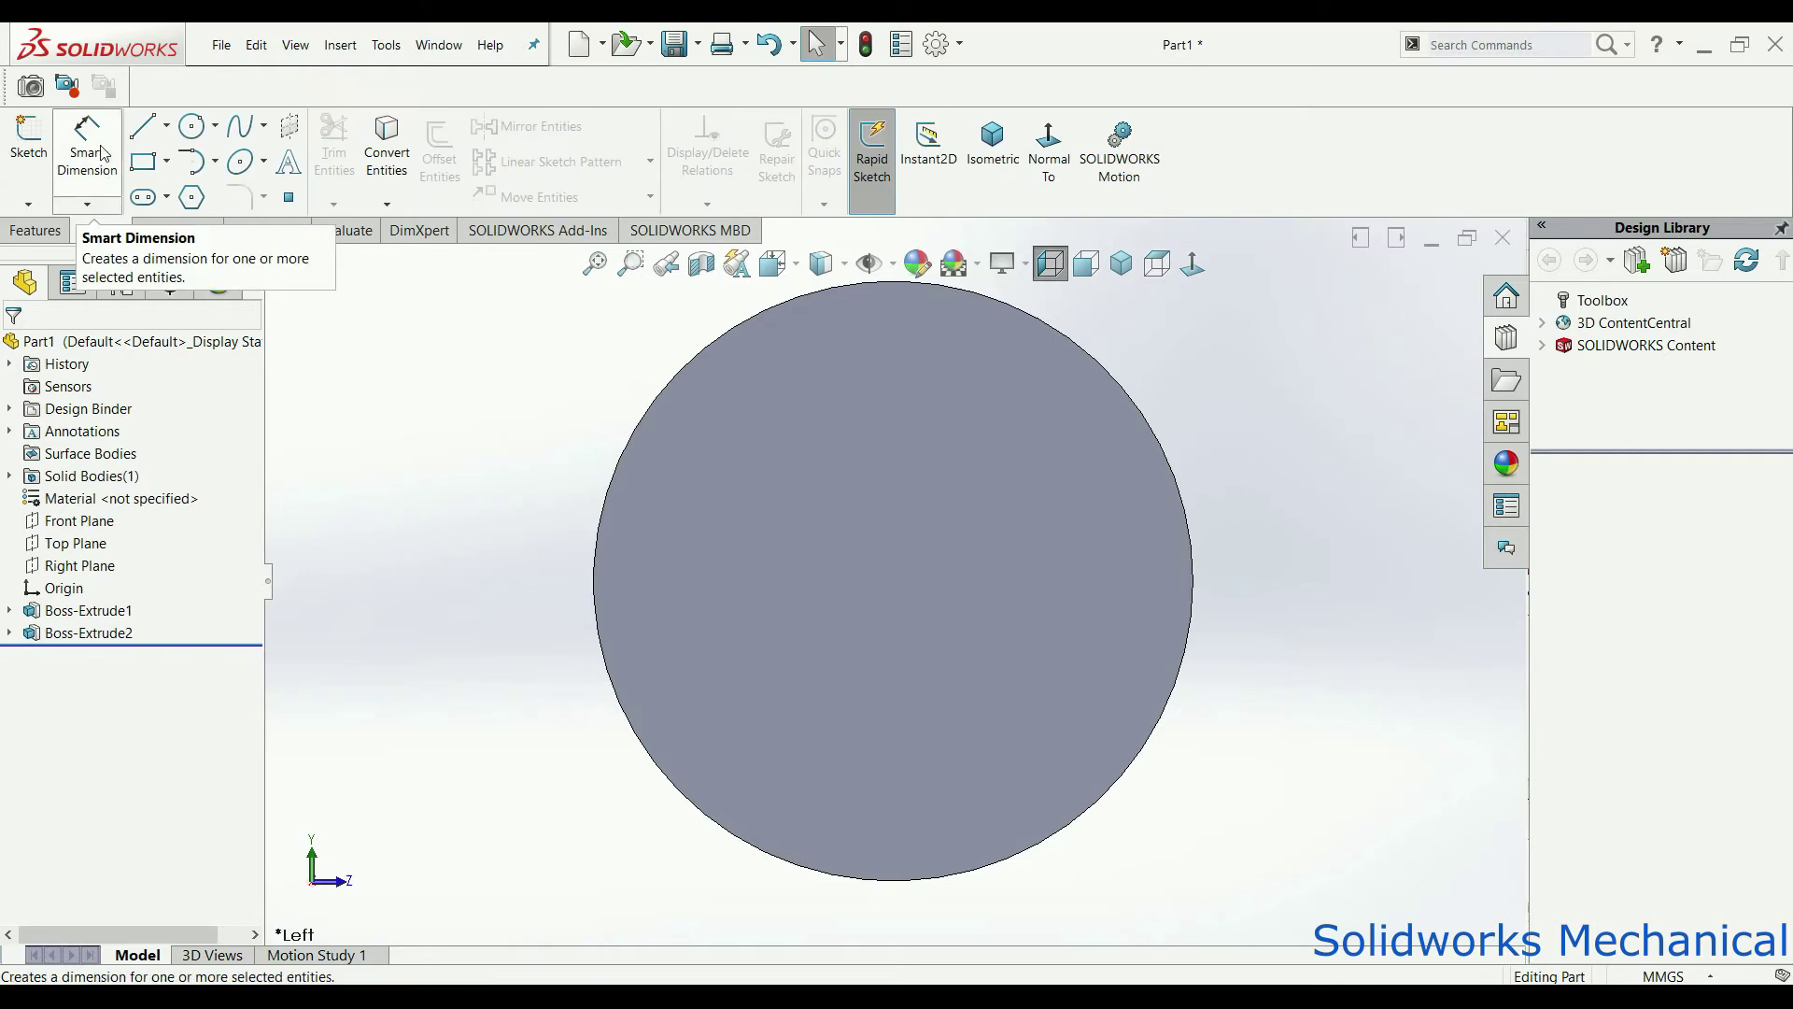
{"action": "left_click", "coordinate": [145, 128]}
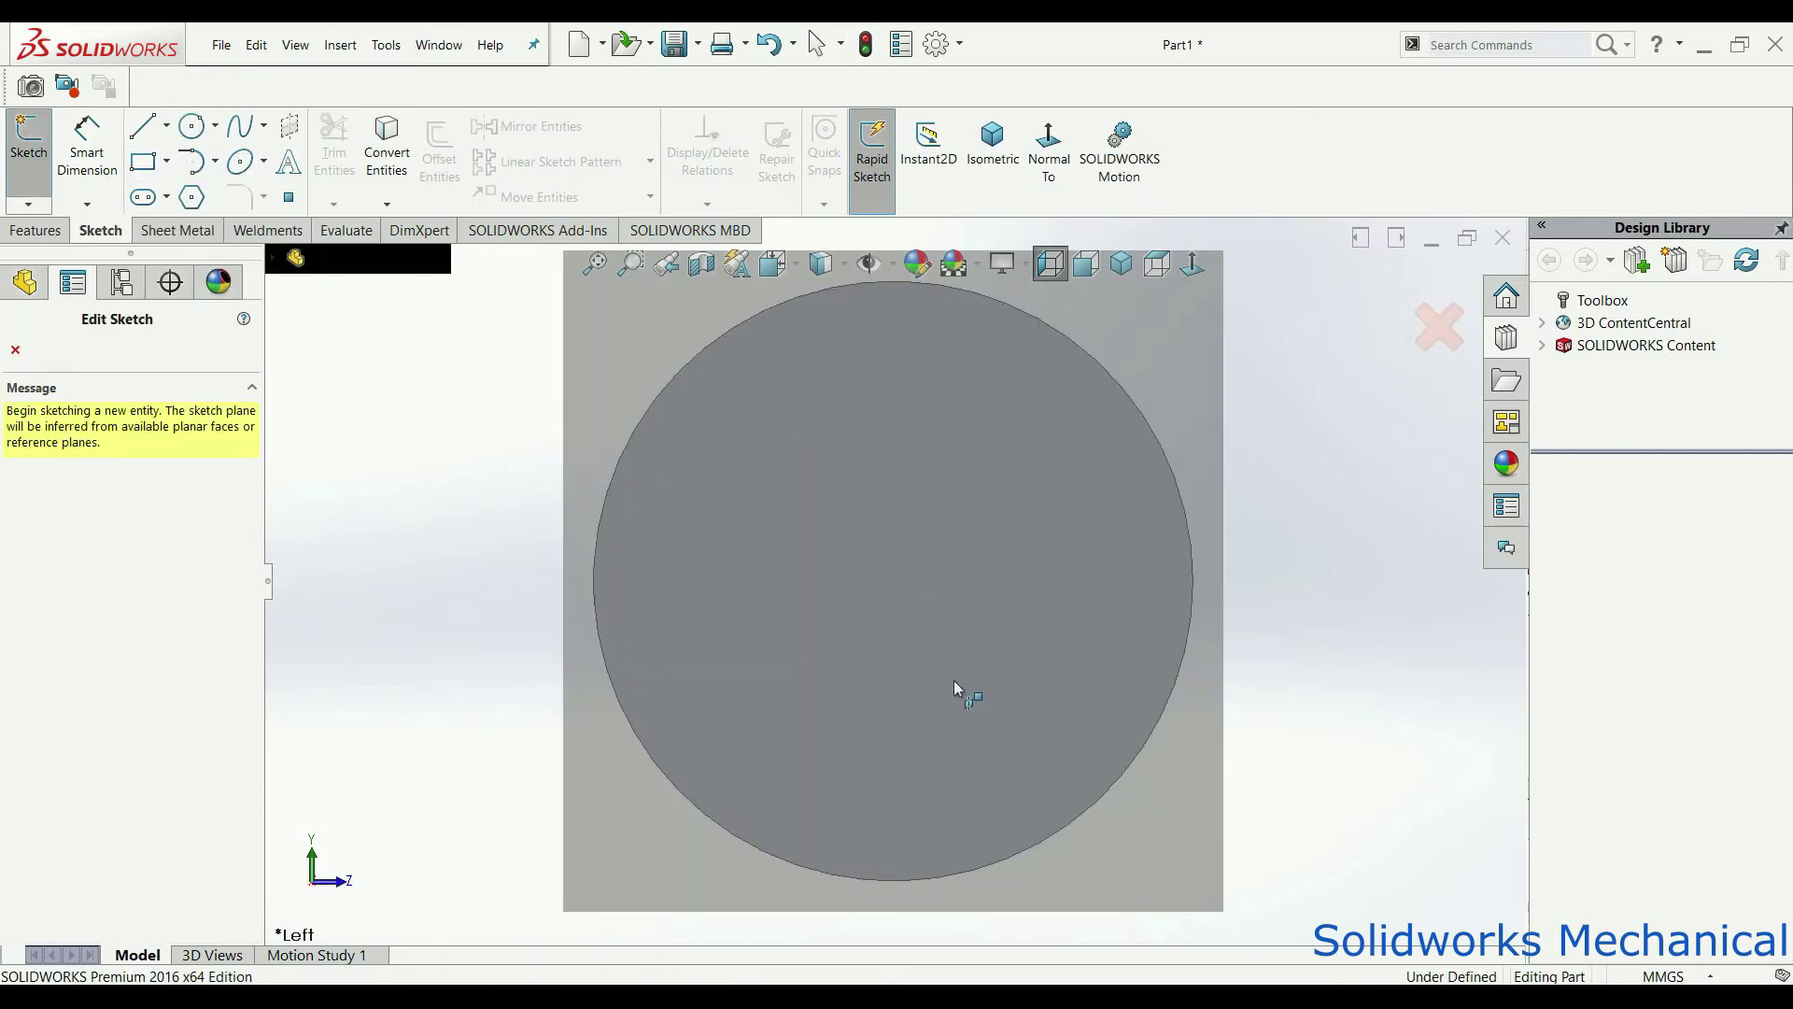
{"action": "left_click", "coordinate": [953, 681]}
{"action": "left_click", "coordinate": [887, 568]}
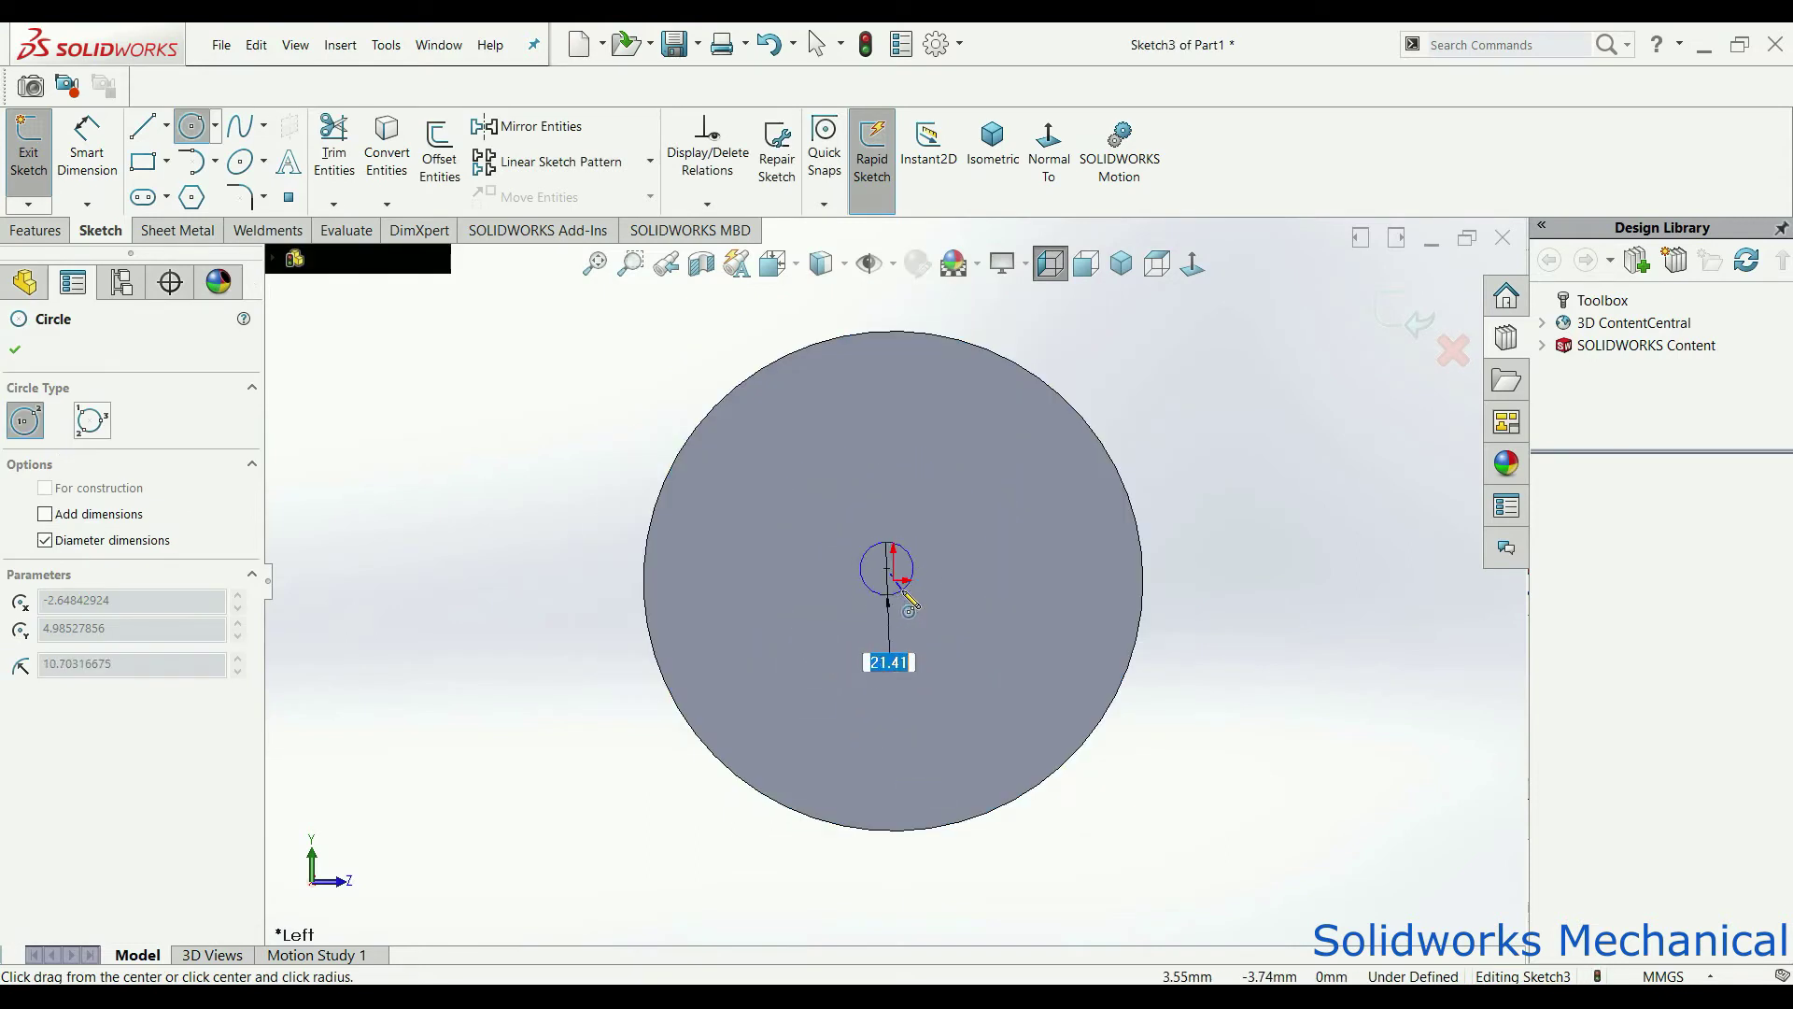
{"action": "key", "text": "Escape"}
{"action": "left_click", "coordinate": [191, 126]}
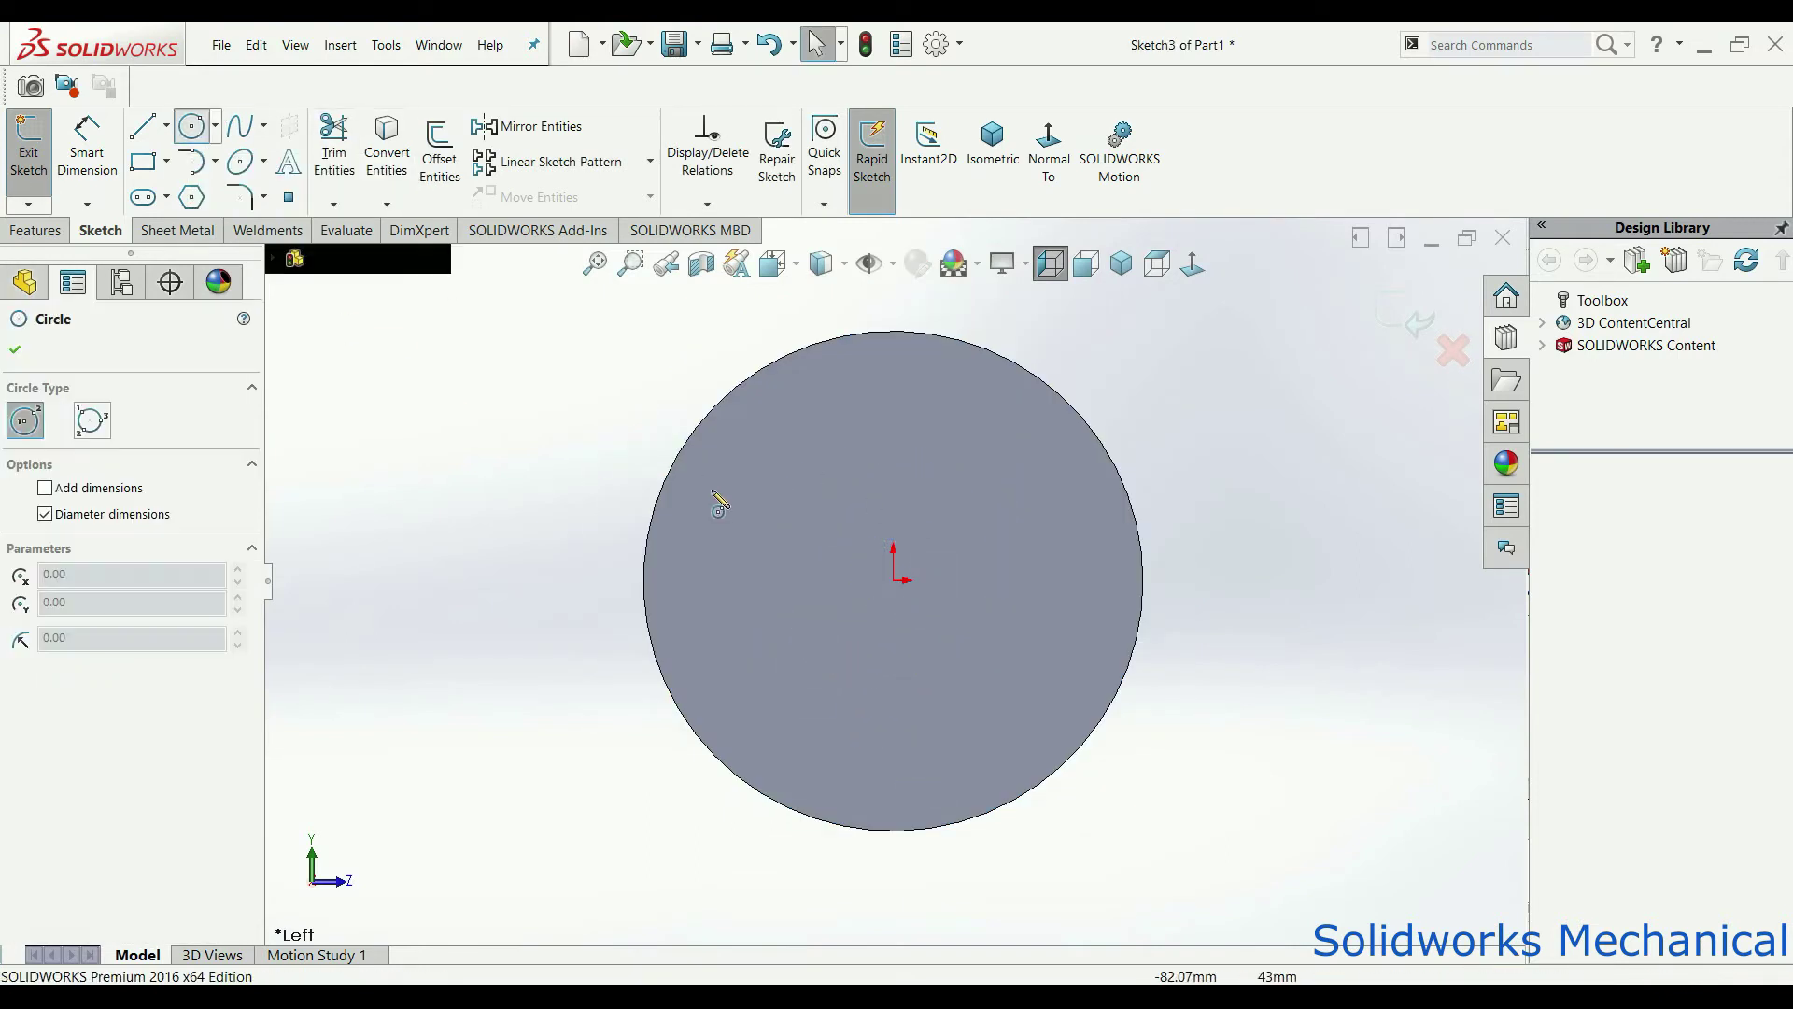
{"action": "left_click", "coordinate": [894, 580]}
{"action": "left_click", "coordinate": [969, 394]}
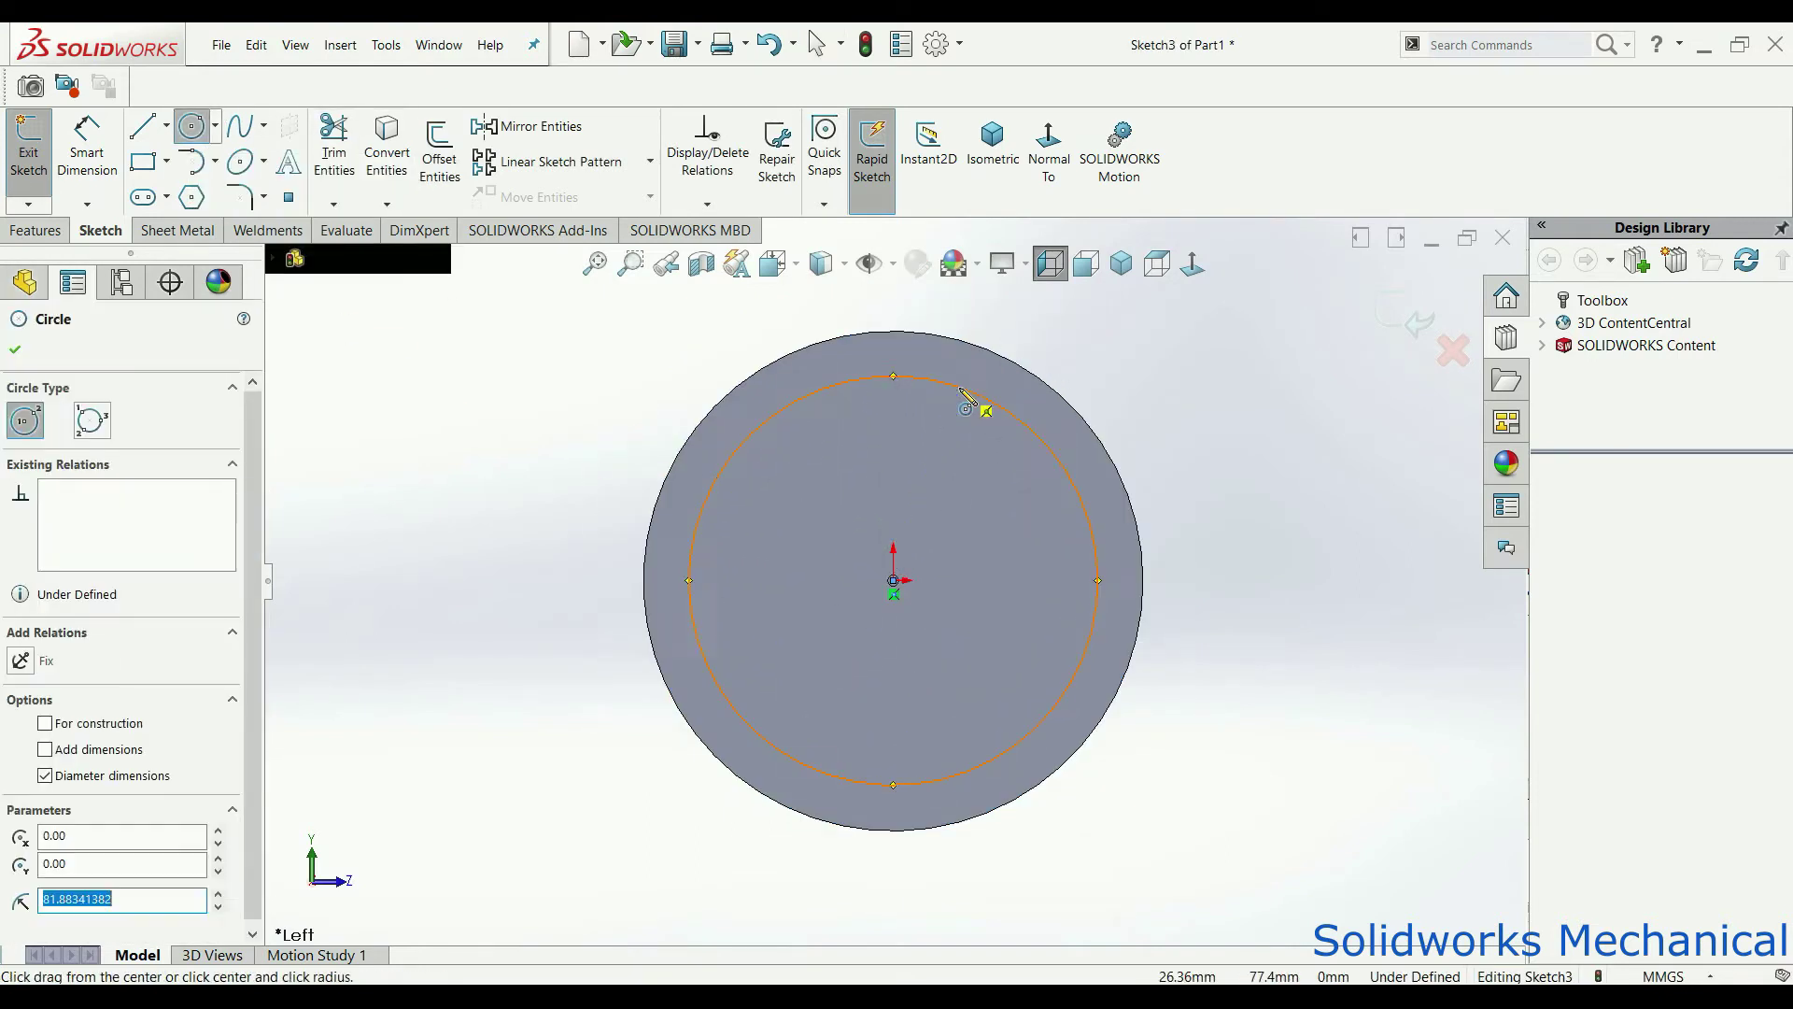
{"action": "key", "text": "Escape"}
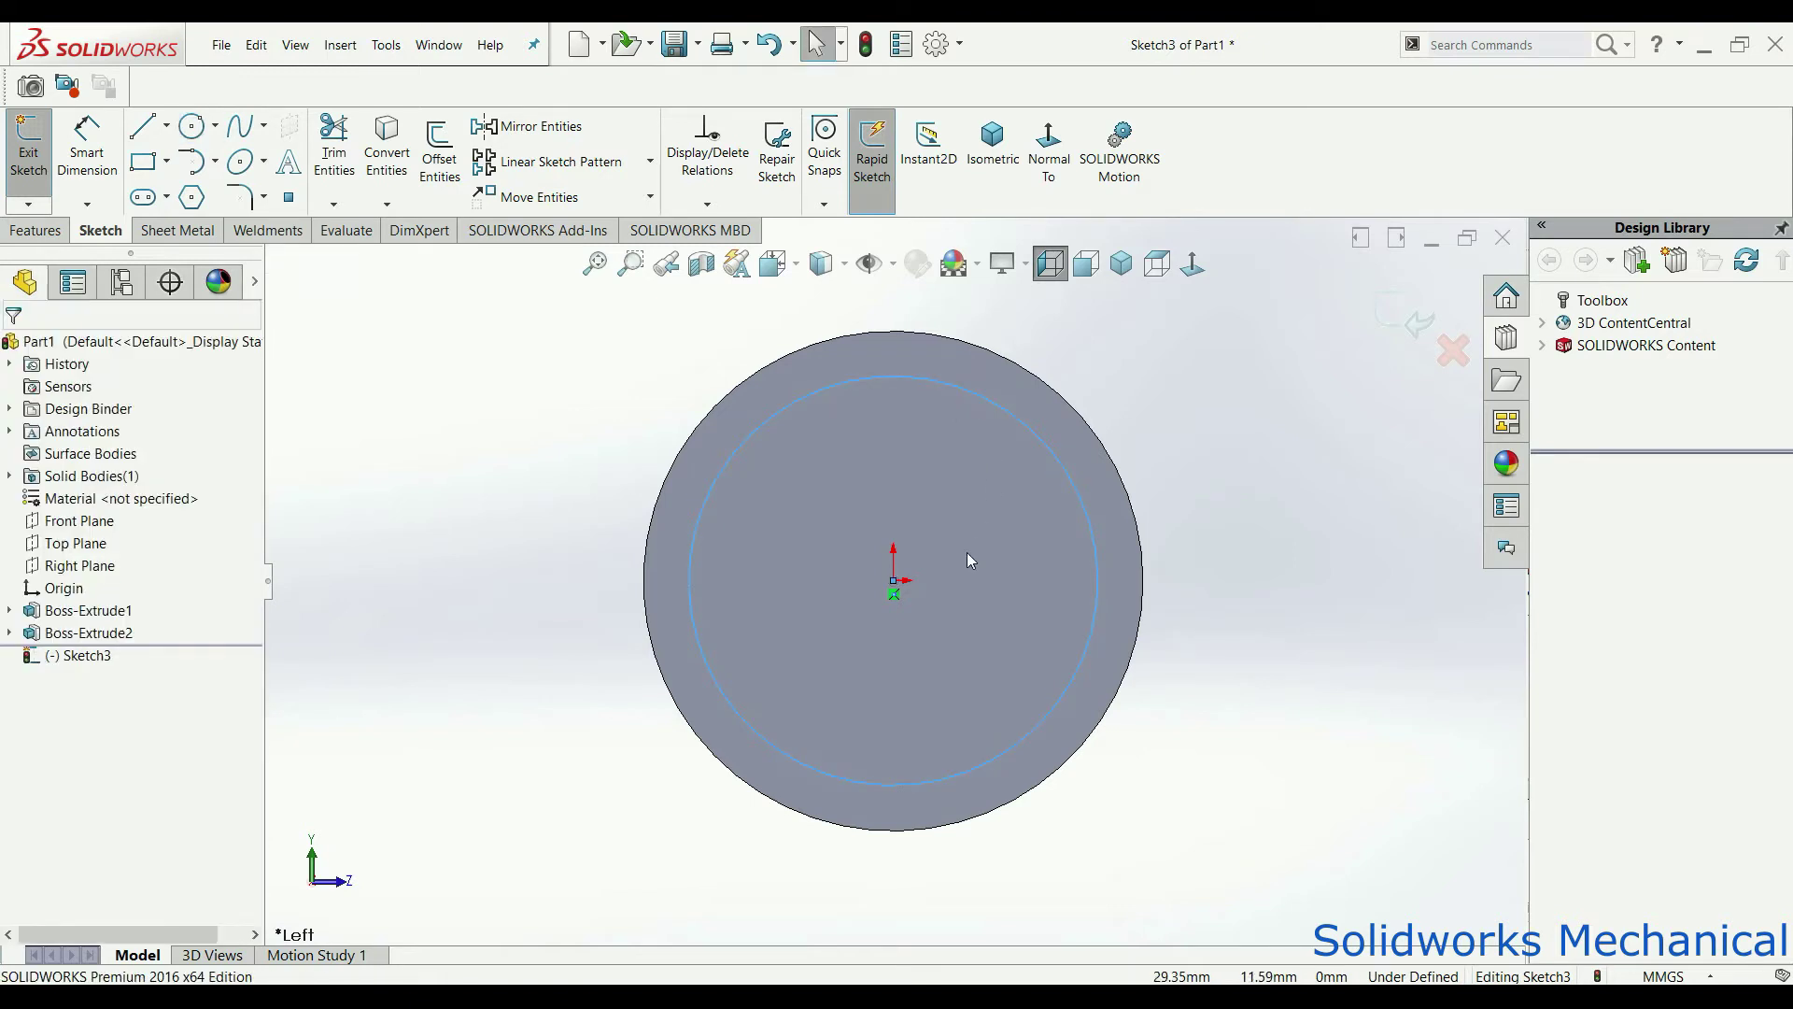
Step: Add a diameter dimension to the new circle and set it to 170 mm
{"action": "left_click", "coordinate": [87, 149]}
{"action": "left_click", "coordinate": [1097, 575]}
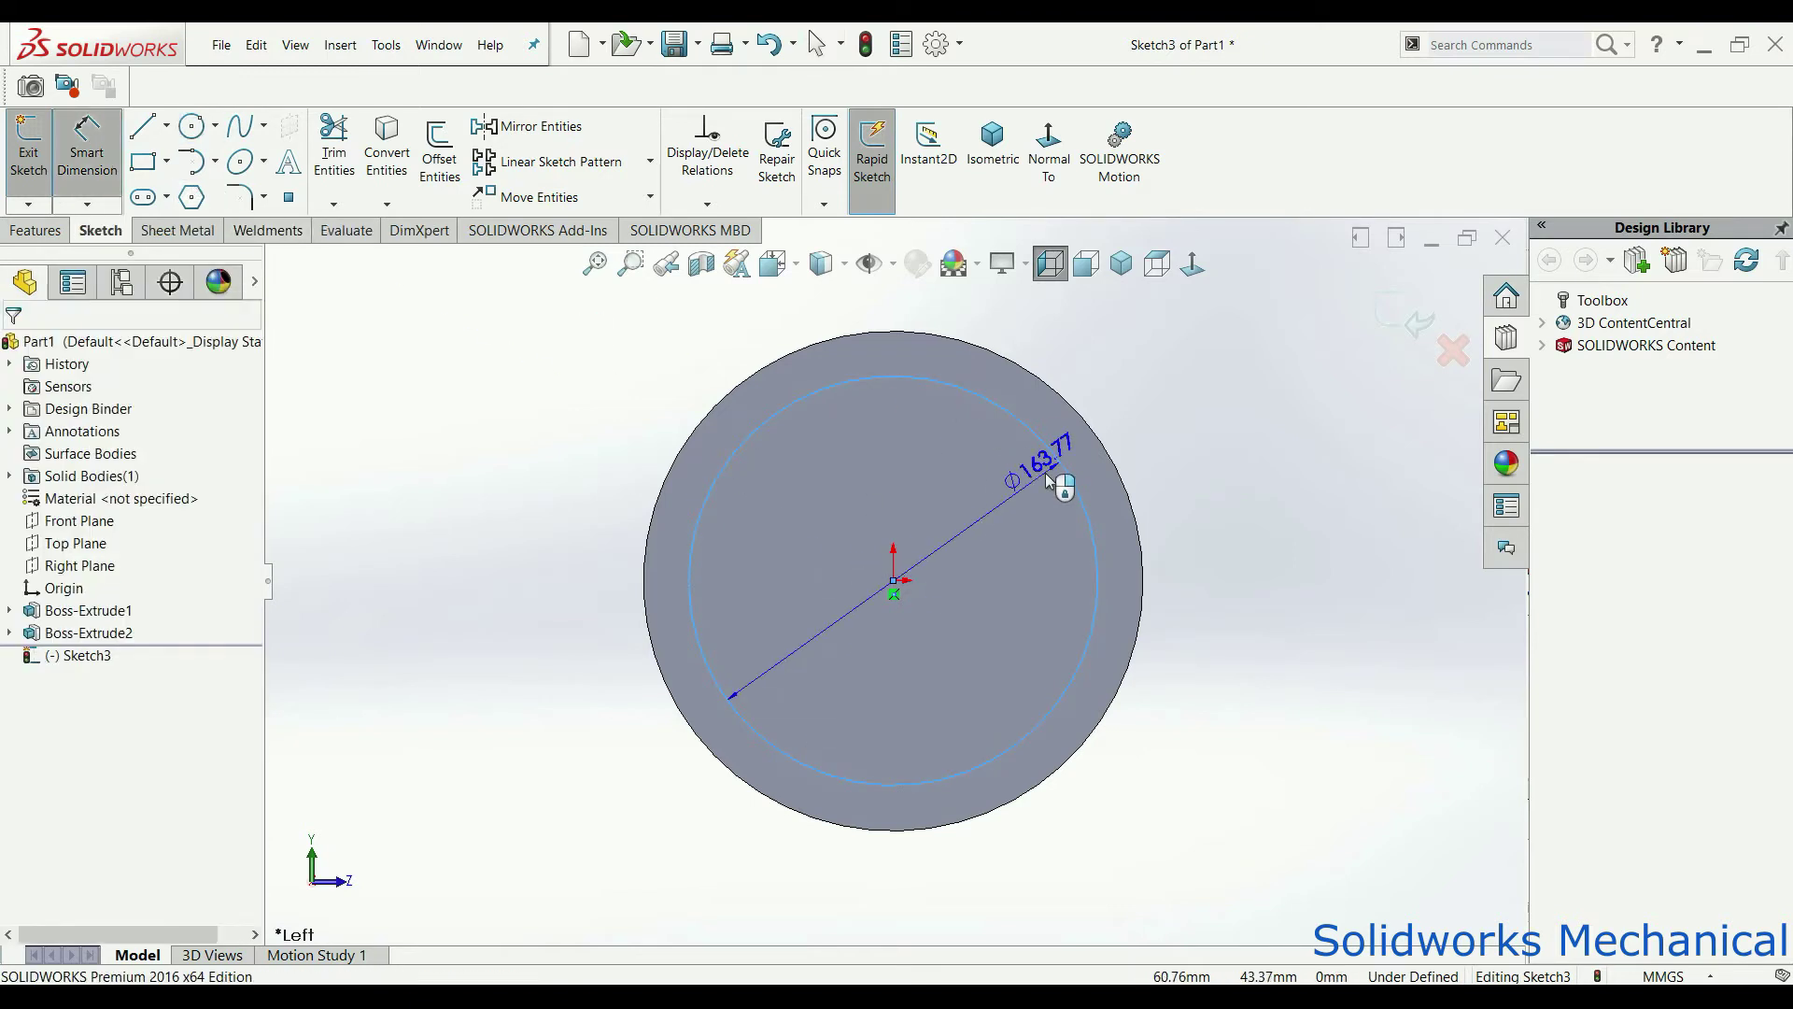
{"action": "left_click", "coordinate": [1183, 420]}
{"action": "key", "text": "Return"}
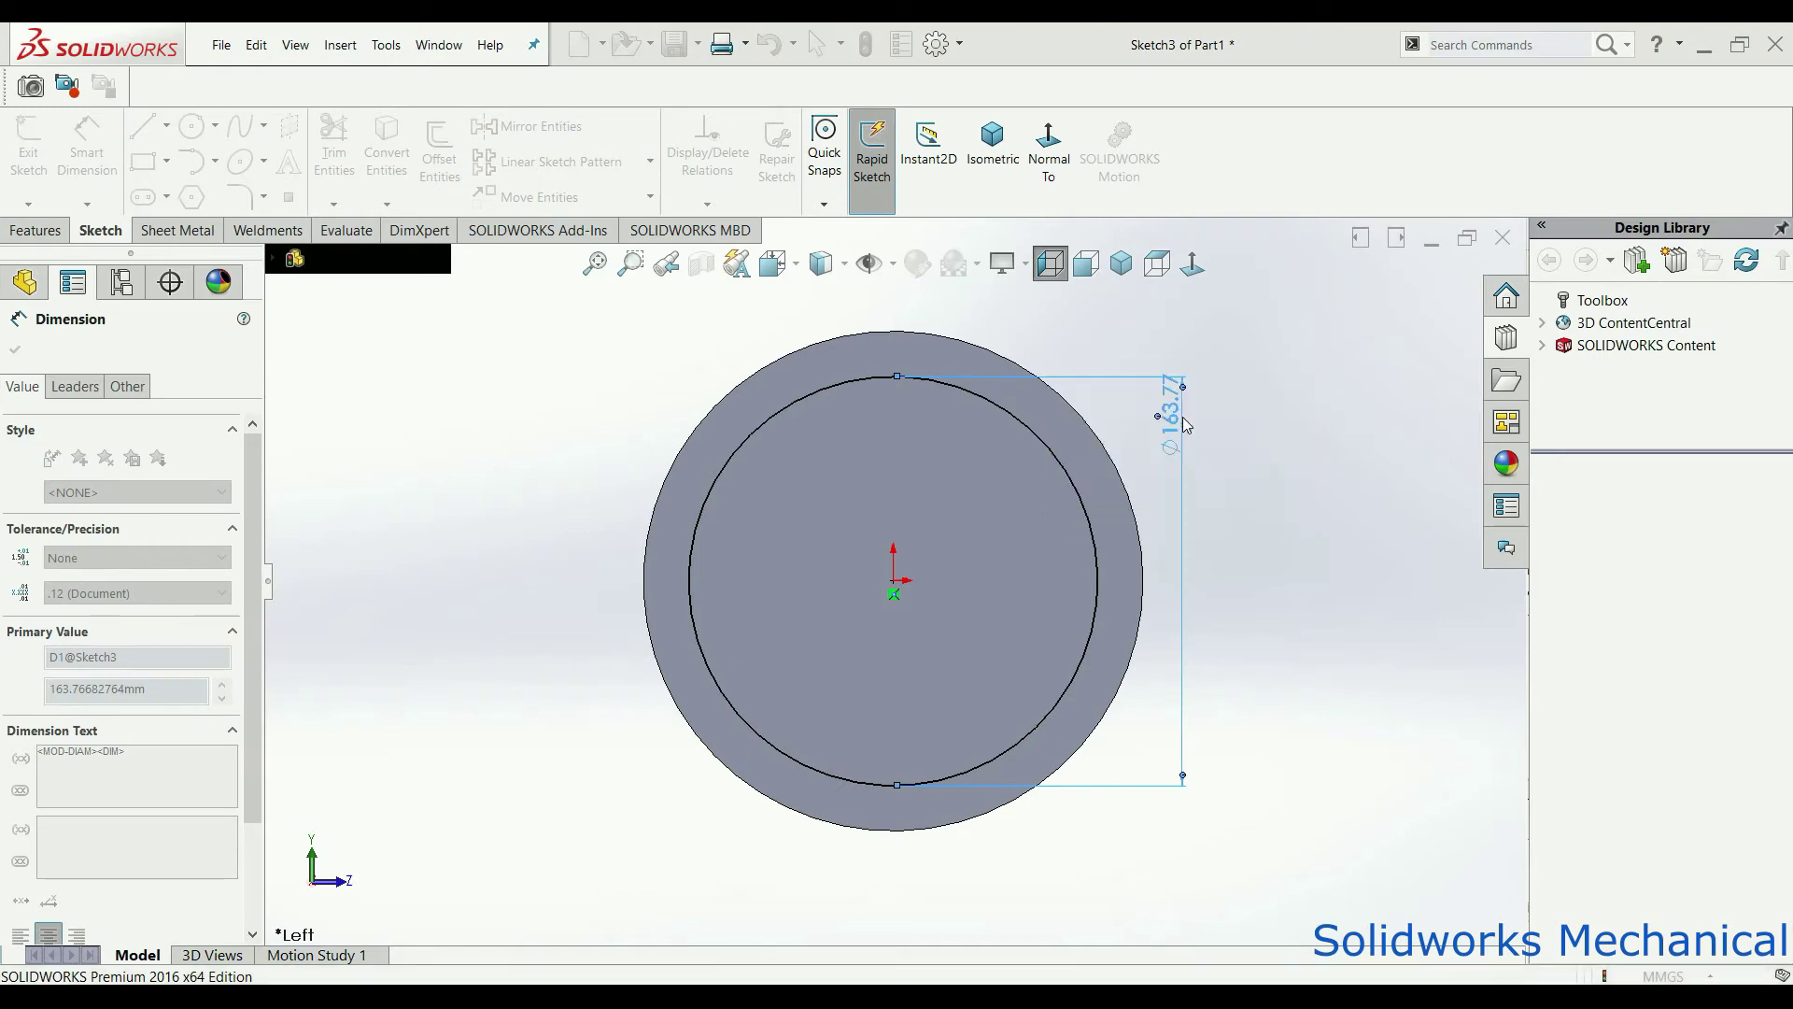
{"action": "double_click", "coordinate": [1179, 415]}
{"action": "type", "text": "180.00mm"}
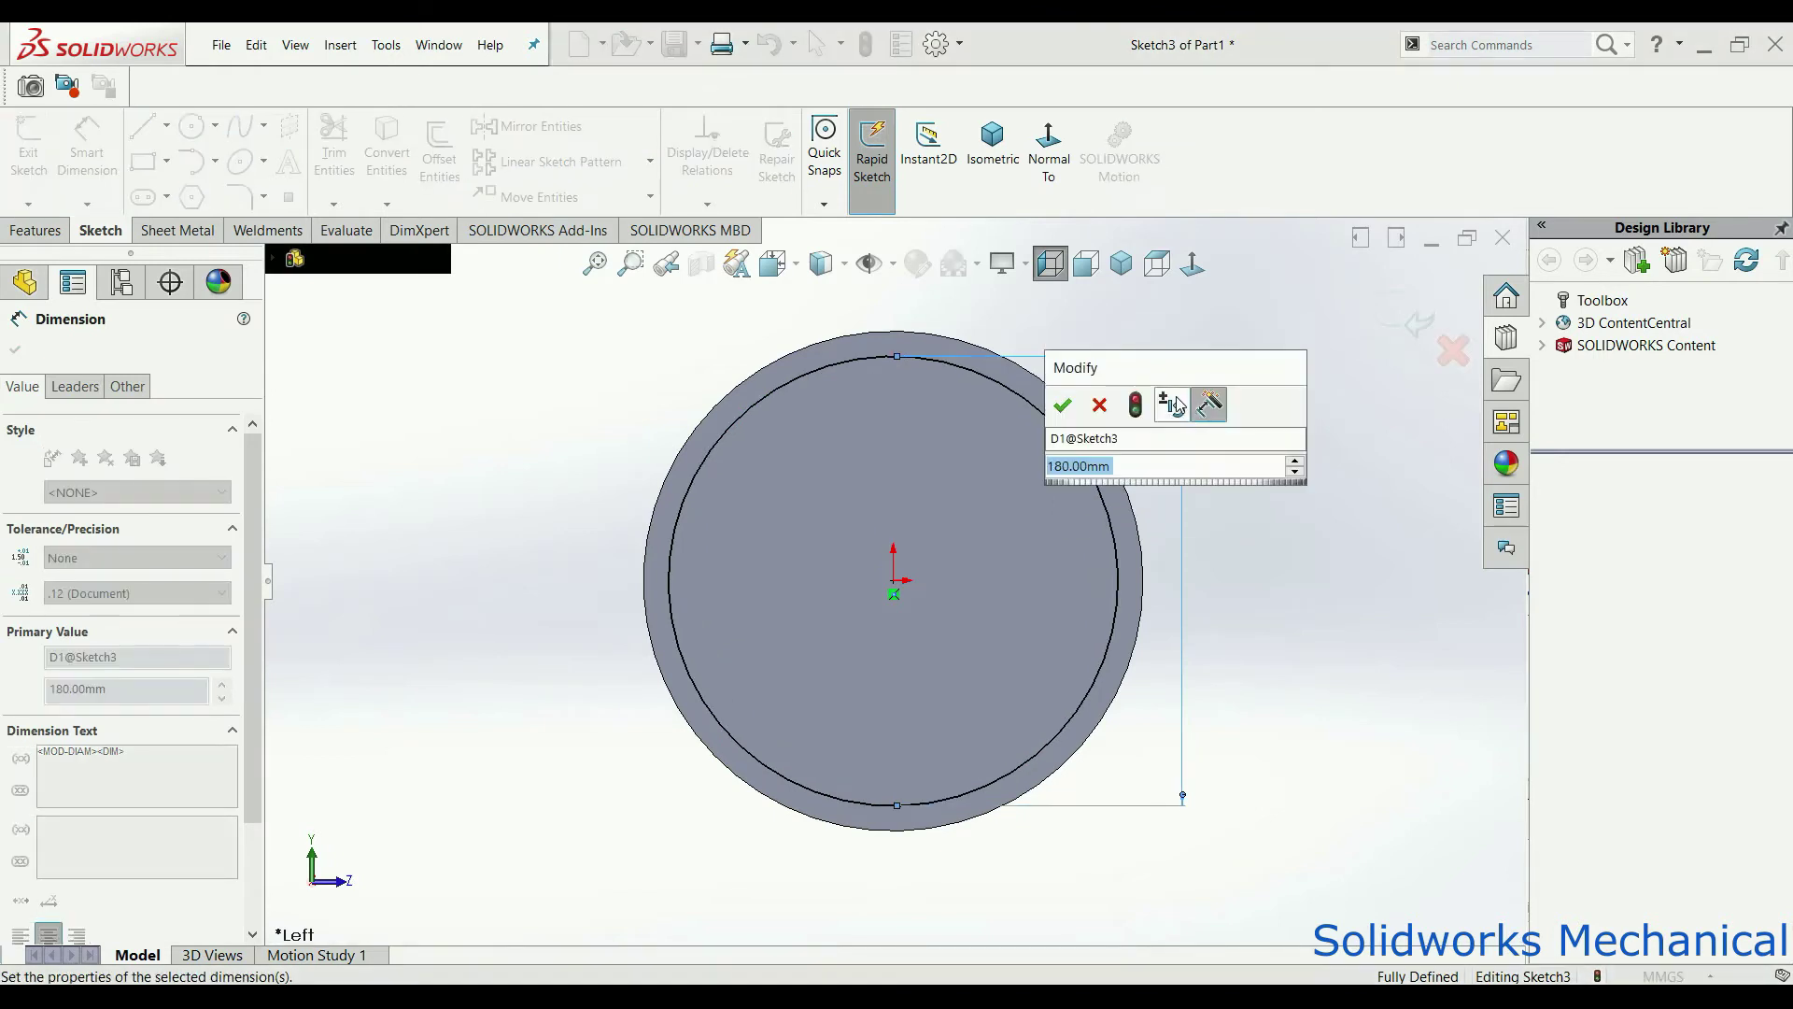
{"action": "type", "text": "17"}
{"action": "key", "text": "Return"}
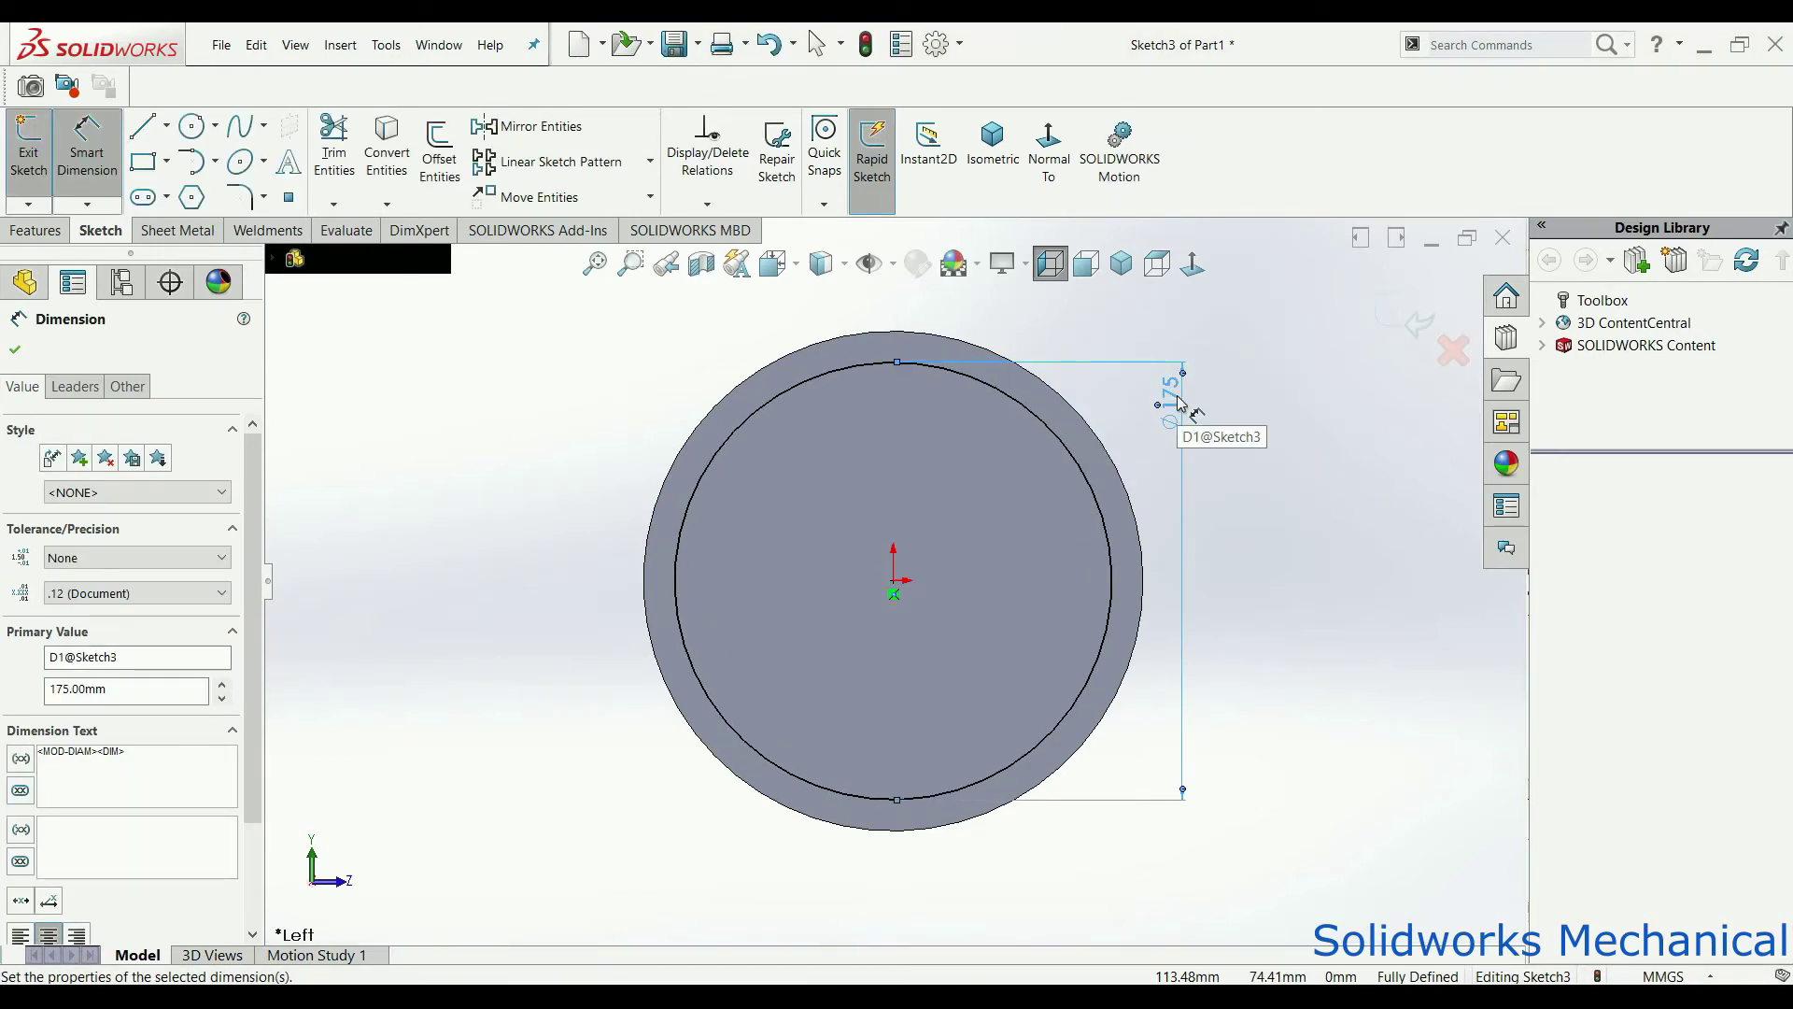
{"action": "double_click", "coordinate": [1179, 403]}
{"action": "type", "text": "170"}
{"action": "key", "text": "Return"}
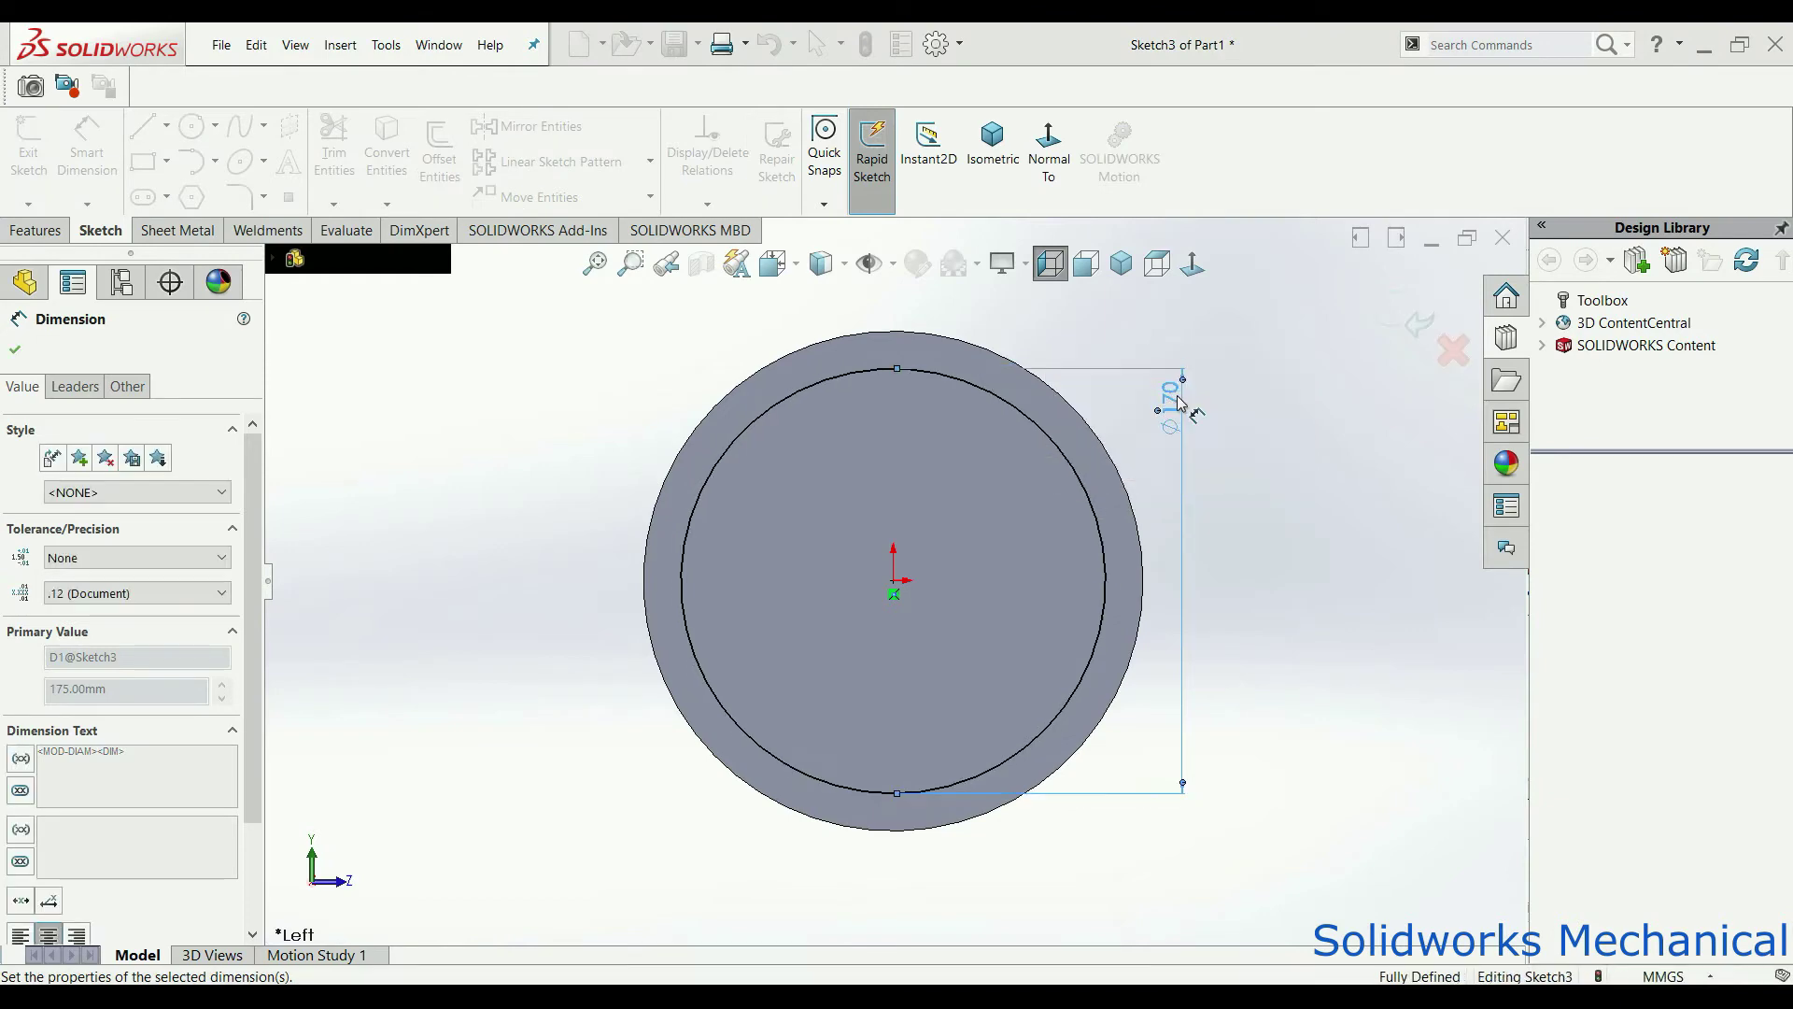
Step: Change the circle's diameter from 170 mm to 175 mm, then view it face-on
{"action": "middle_click_drag", "start_coordinate": [1185, 534], "coordinate": [894, 526]}
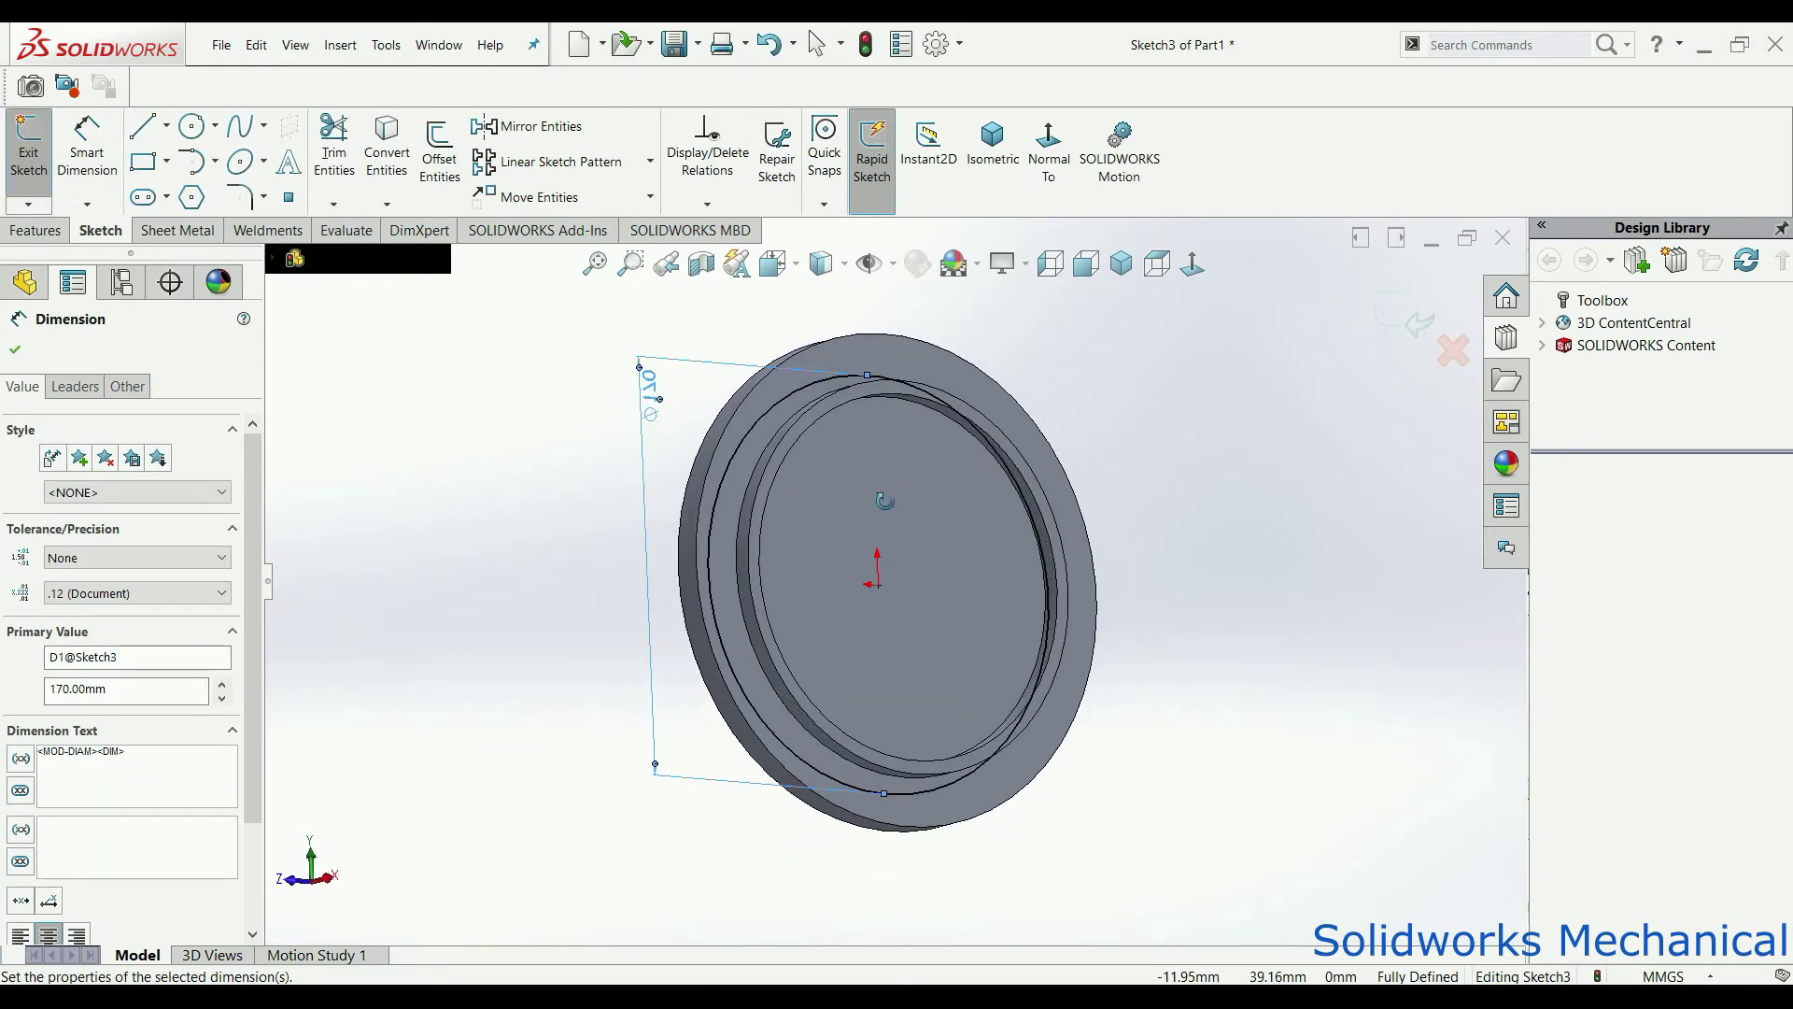
{"action": "left_click", "coordinate": [1085, 265]}
{"action": "left_click", "coordinate": [1050, 265]}
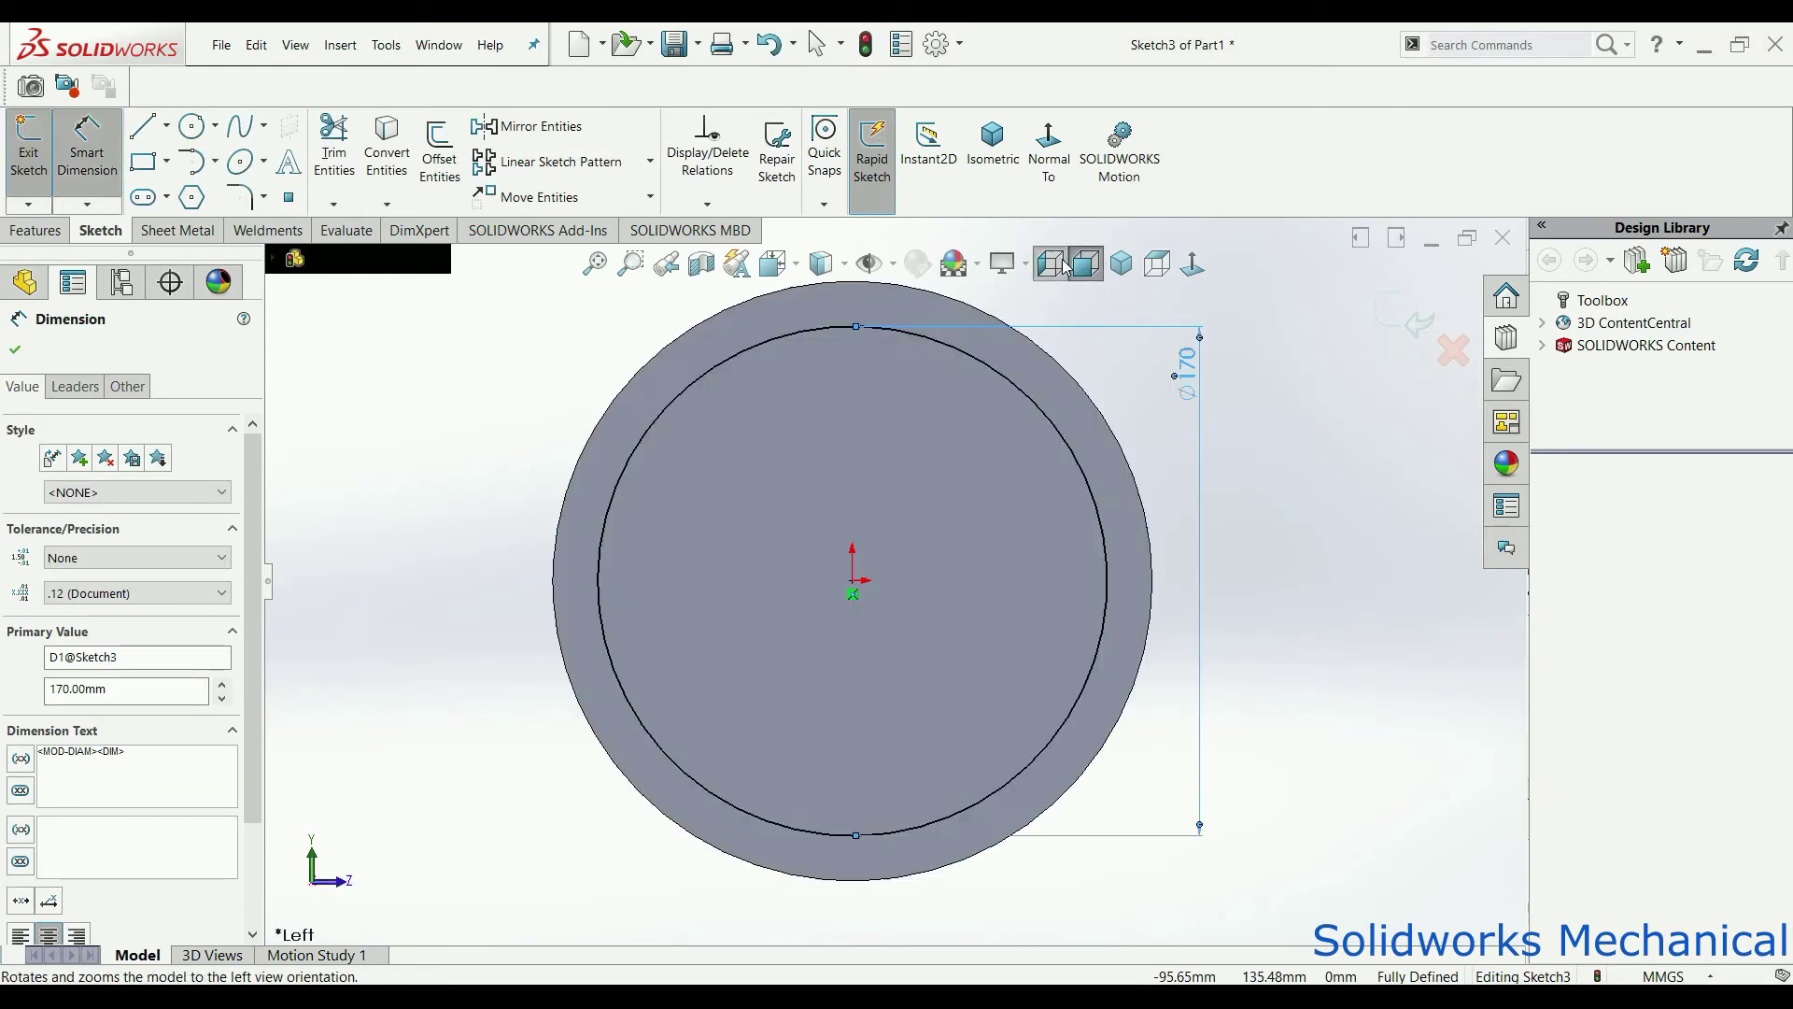
{"action": "mouse_move", "coordinate": [934, 486]}
{"action": "middle_mouse_down"}
{"action": "mouse_move", "coordinate": [769, 490]}
{"action": "mouse_move", "coordinate": [1242, 519]}
{"action": "middle_mouse_up"}
{"action": "double_click", "coordinate": [1249, 525]}
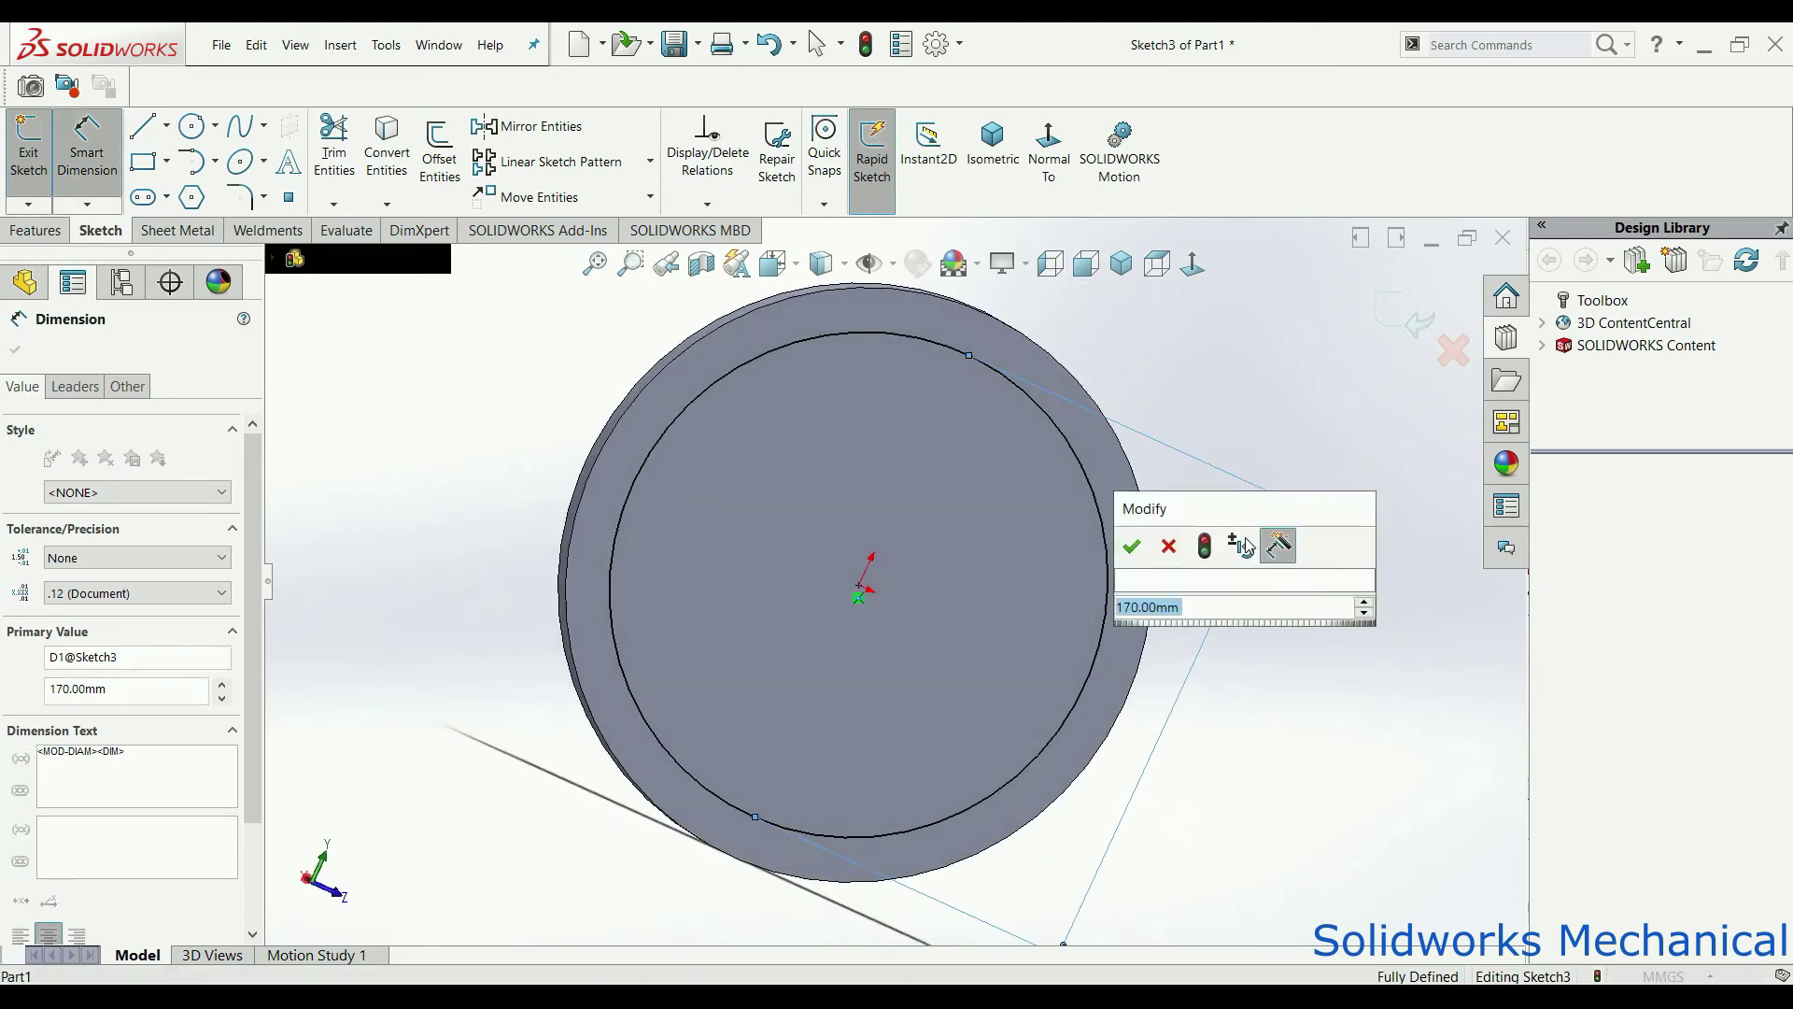
{"action": "type", "text": "175"}
{"action": "key", "text": "Return"}
{"action": "mouse_move", "coordinate": [1242, 523]}
{"action": "middle_mouse_down"}
{"action": "mouse_move", "coordinate": [949, 486]}
{"action": "mouse_move", "coordinate": [1121, 420]}
{"action": "middle_mouse_up"}
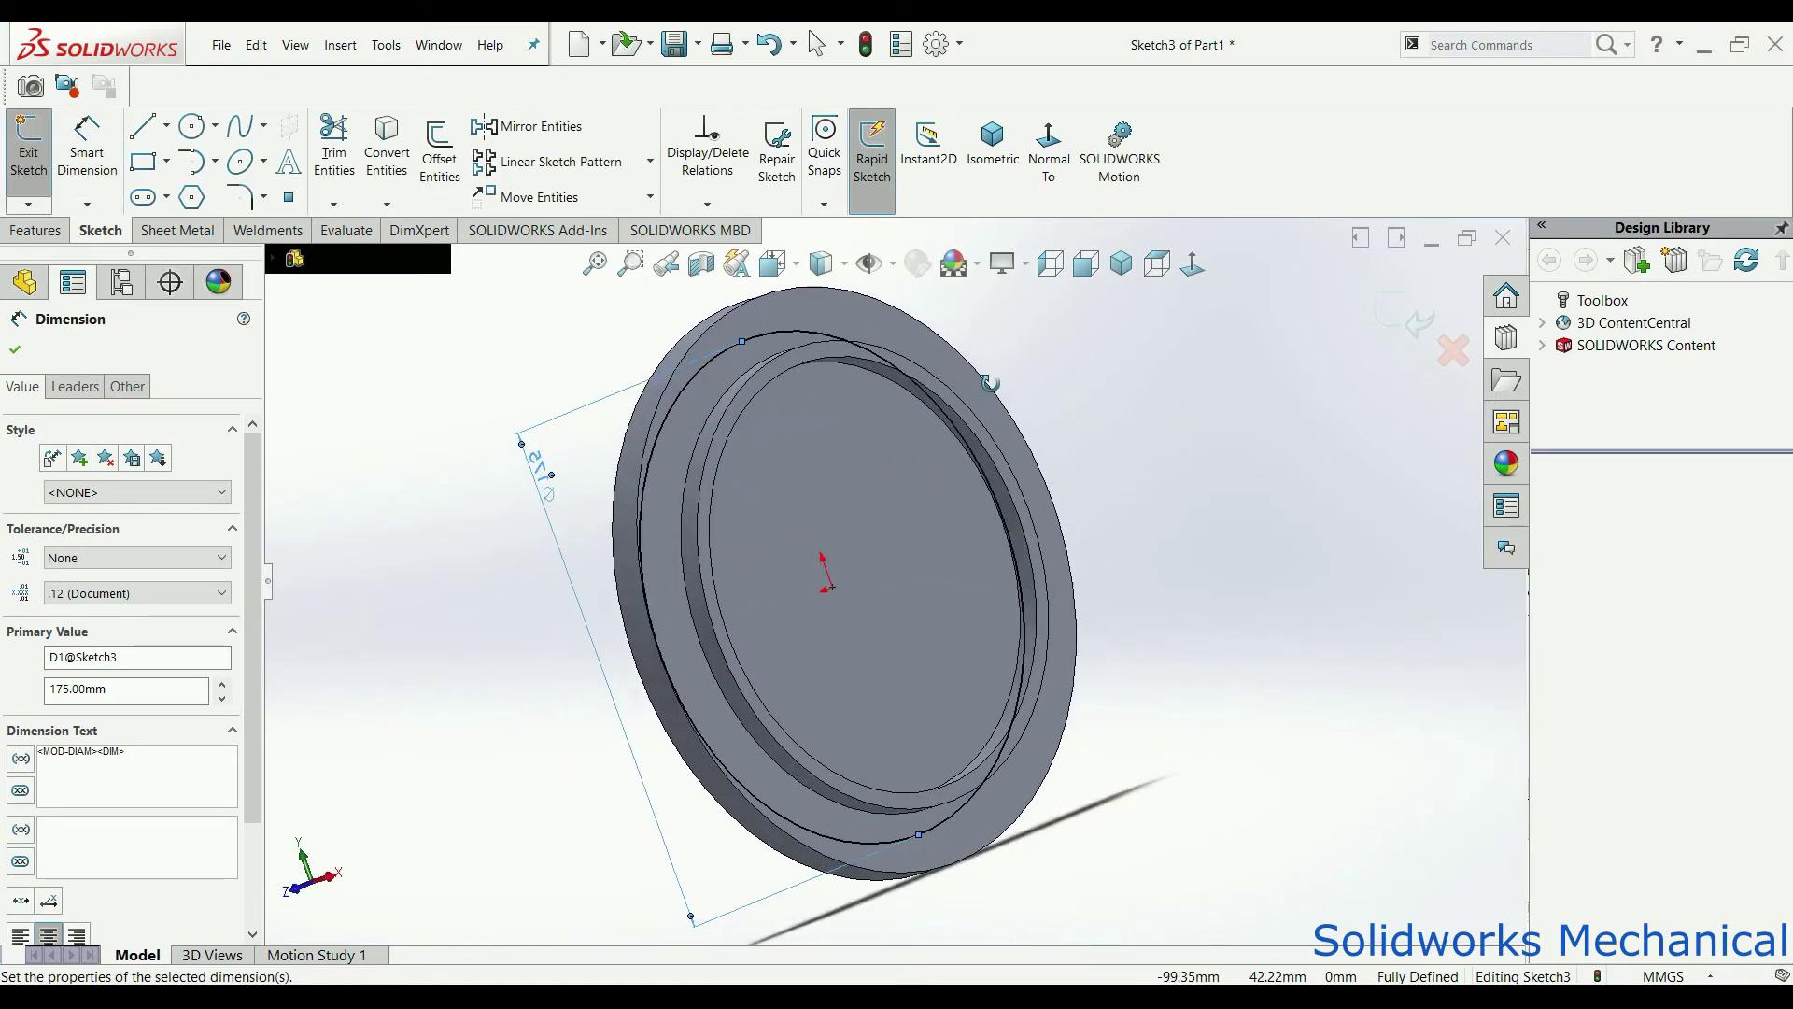
{"action": "left_click", "coordinate": [1193, 264]}
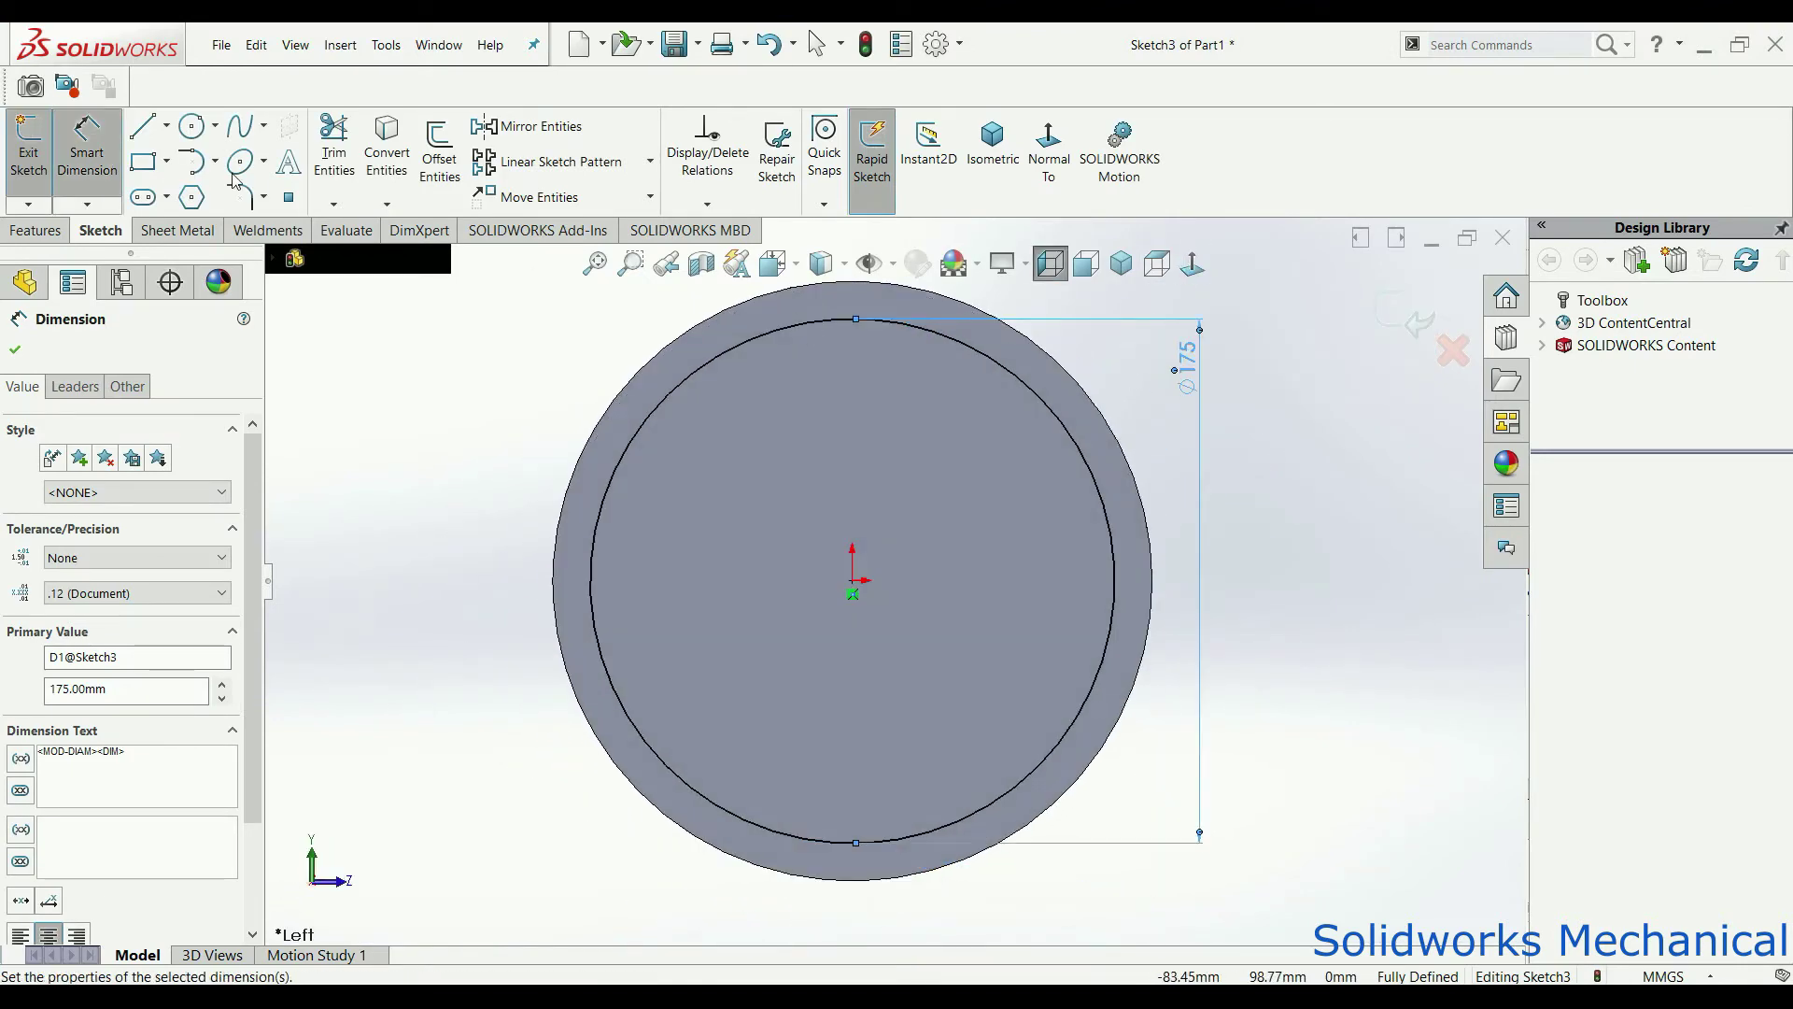
Step: Draw a centerline from the disc centre to the Ø175 circle at 30°
{"action": "left_click", "coordinate": [167, 125]}
{"action": "left_click", "coordinate": [187, 182]}
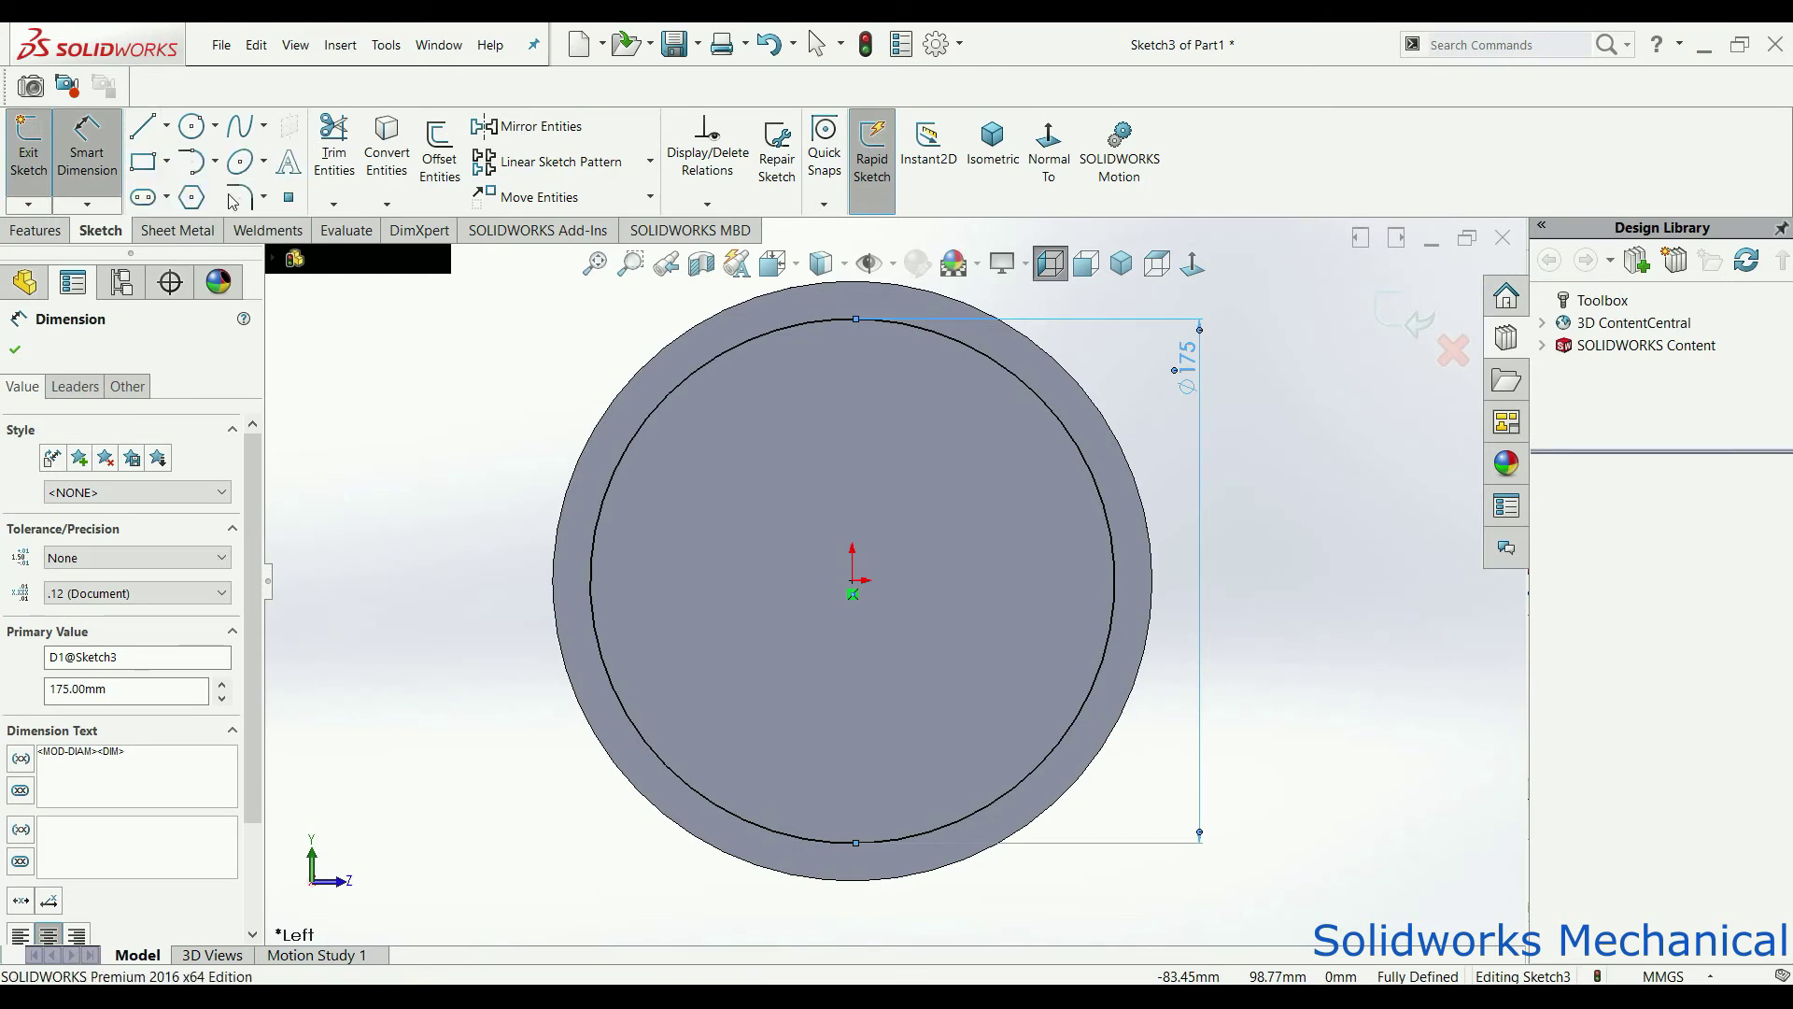
{"action": "left_click", "coordinate": [853, 579]}
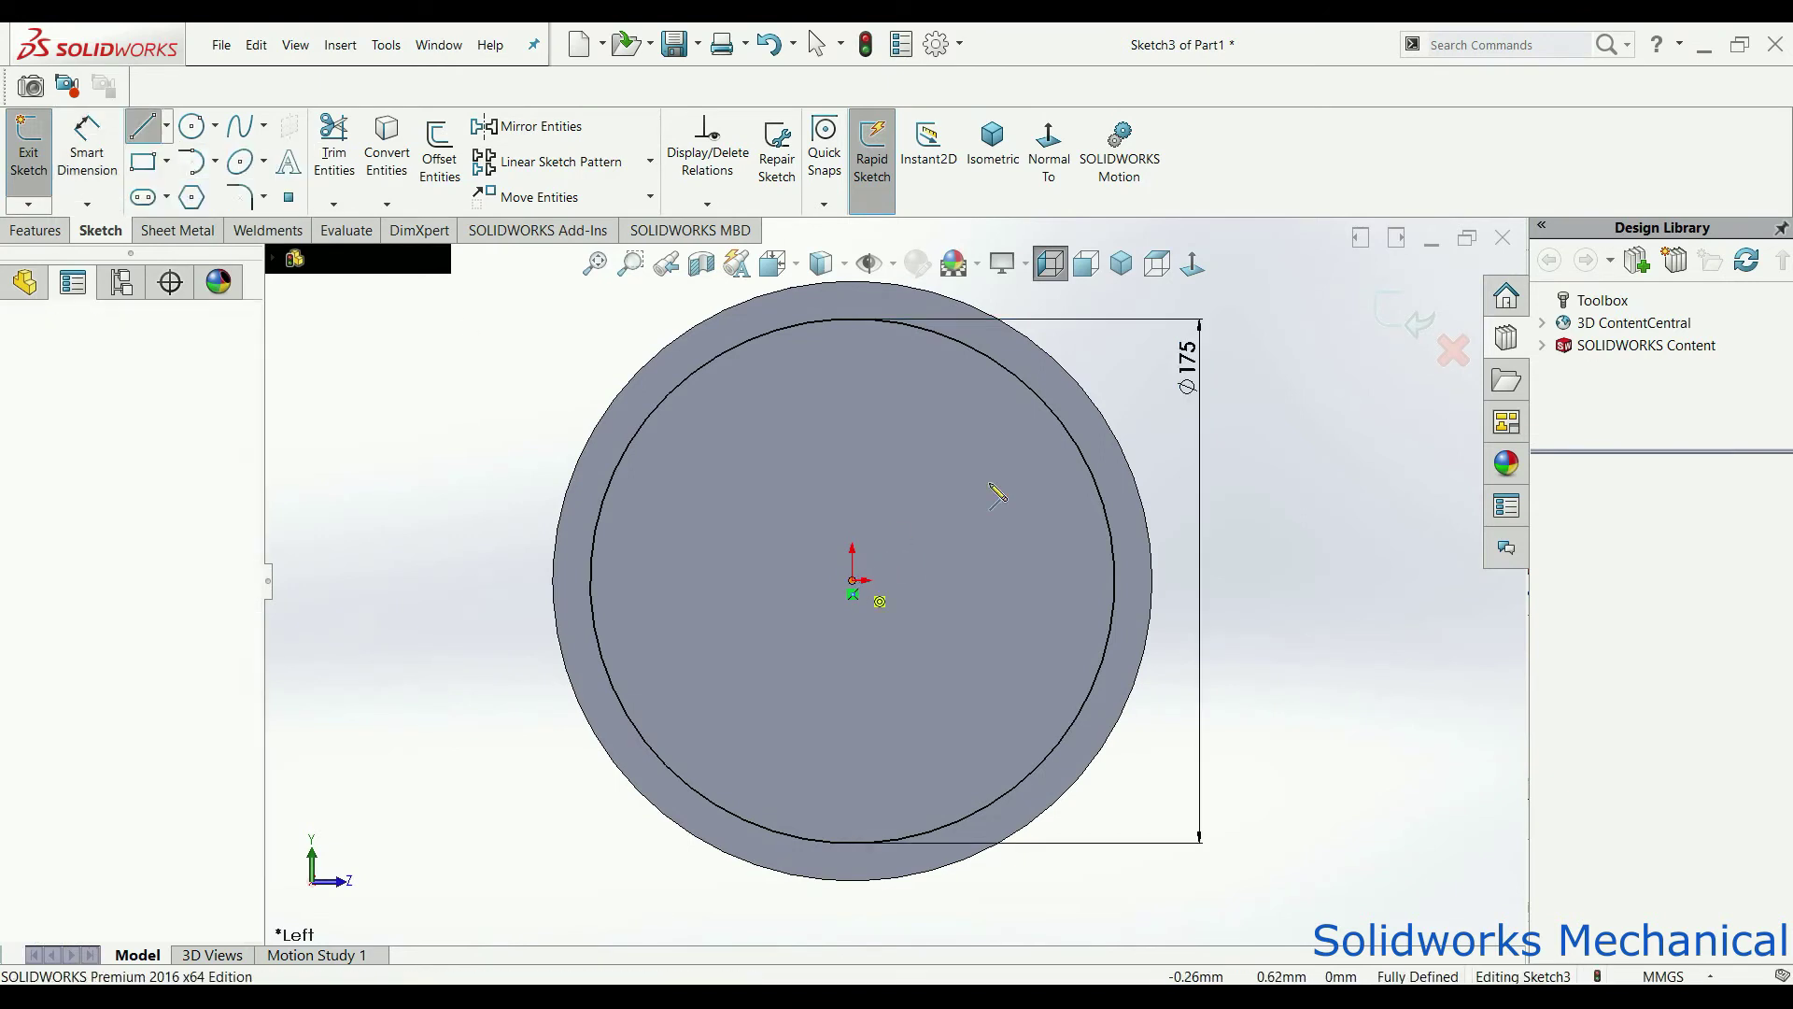
{"action": "left_click", "coordinate": [1071, 438]}
{"action": "key", "text": "Escape"}
{"action": "type", "text": "30"}
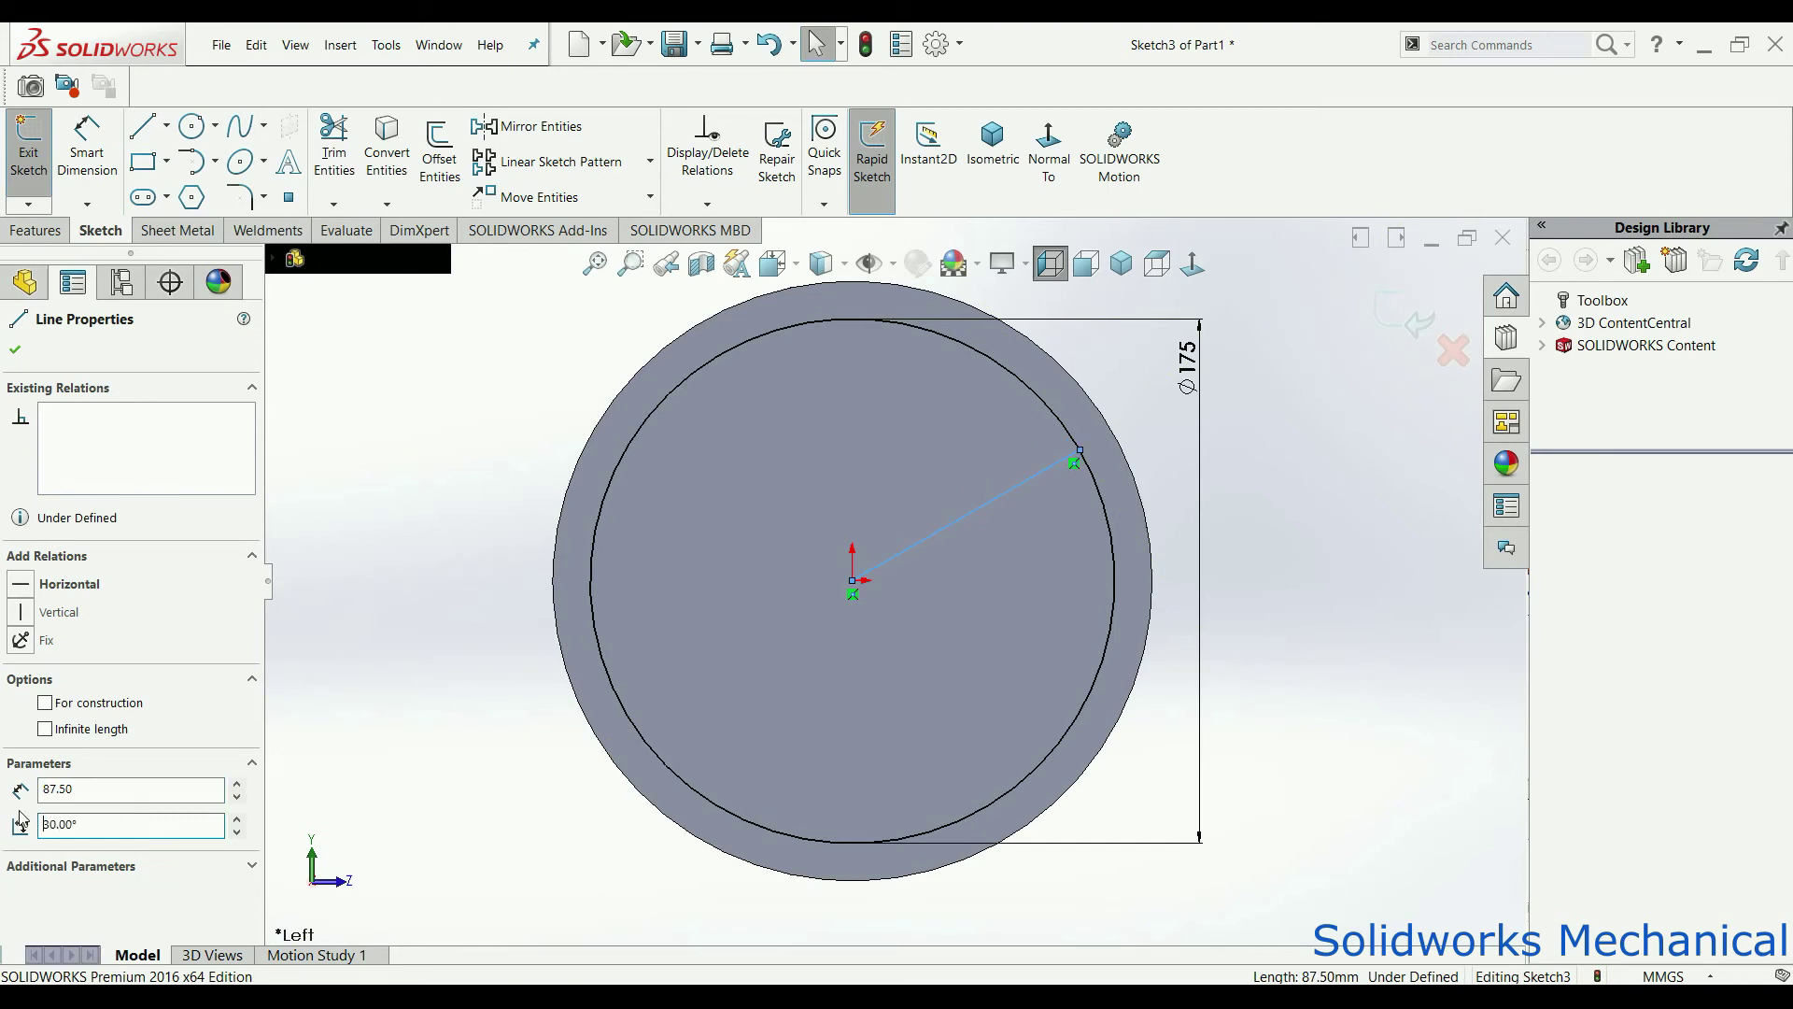
Step: Exit the sketch and start a Hole Wizard feature
{"action": "left_click", "coordinate": [1397, 322]}
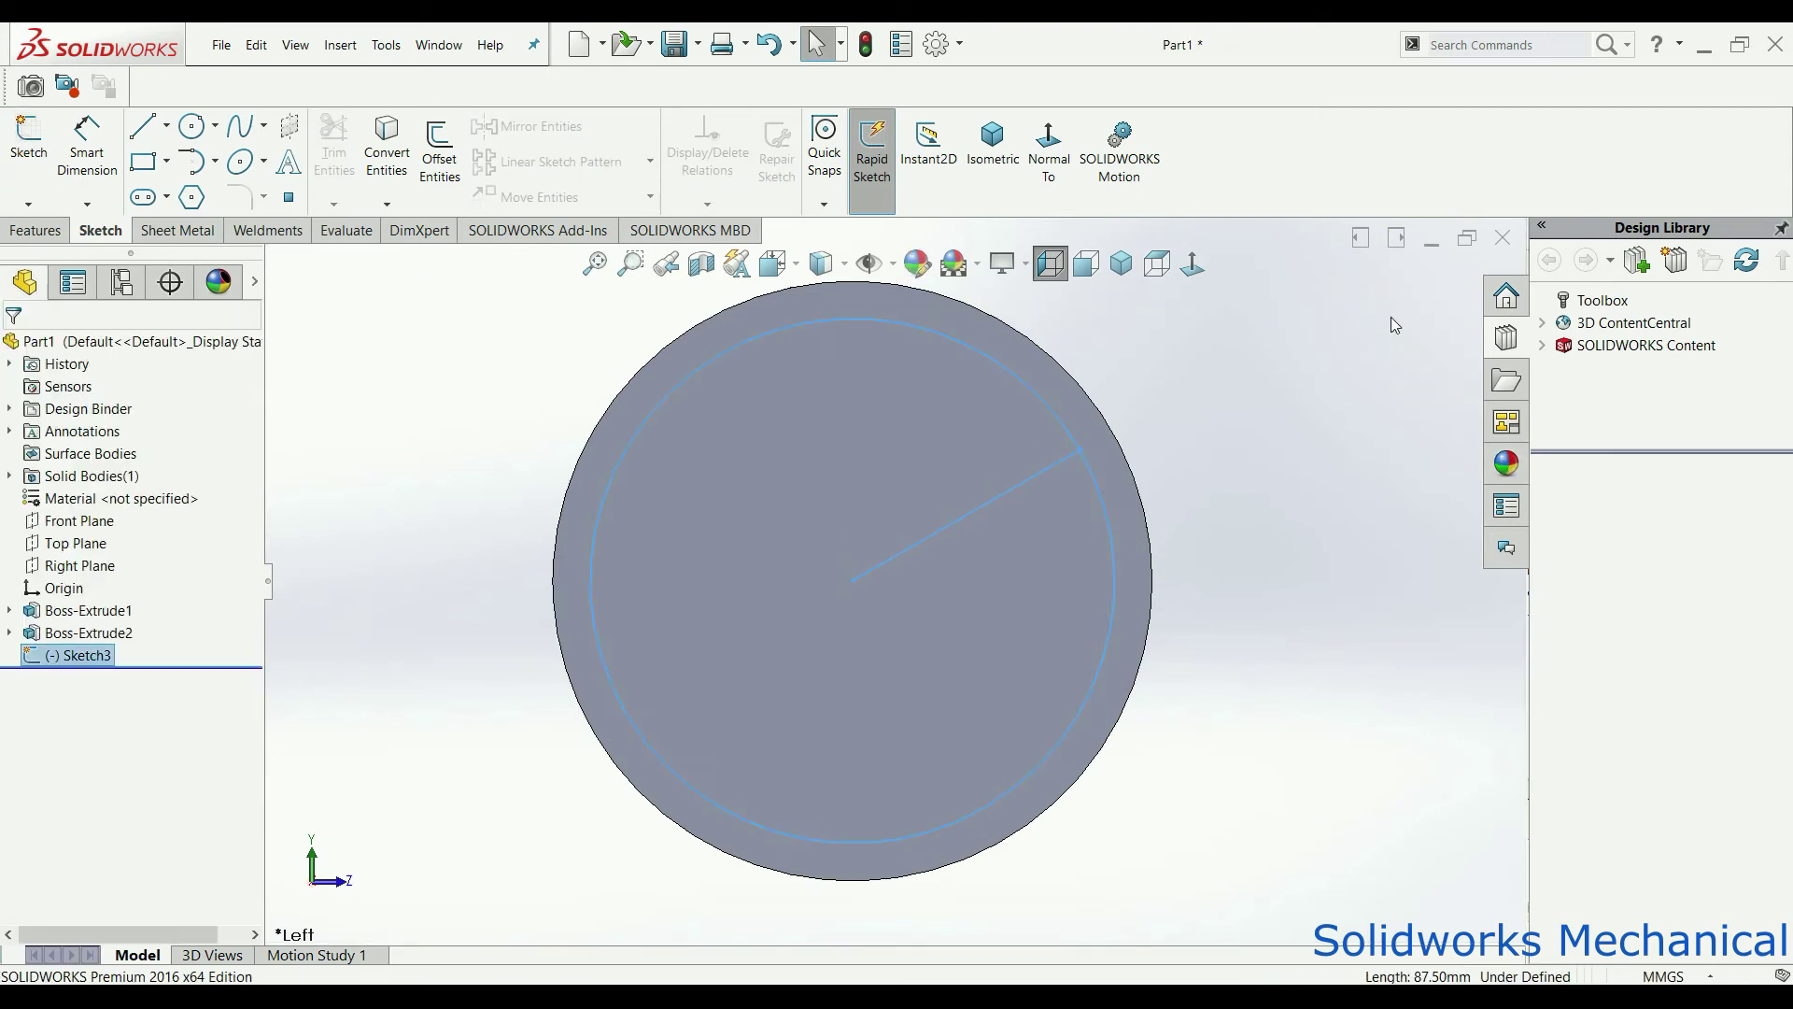
{"action": "left_click", "coordinate": [843, 575]}
{"action": "key", "text": "Escape"}
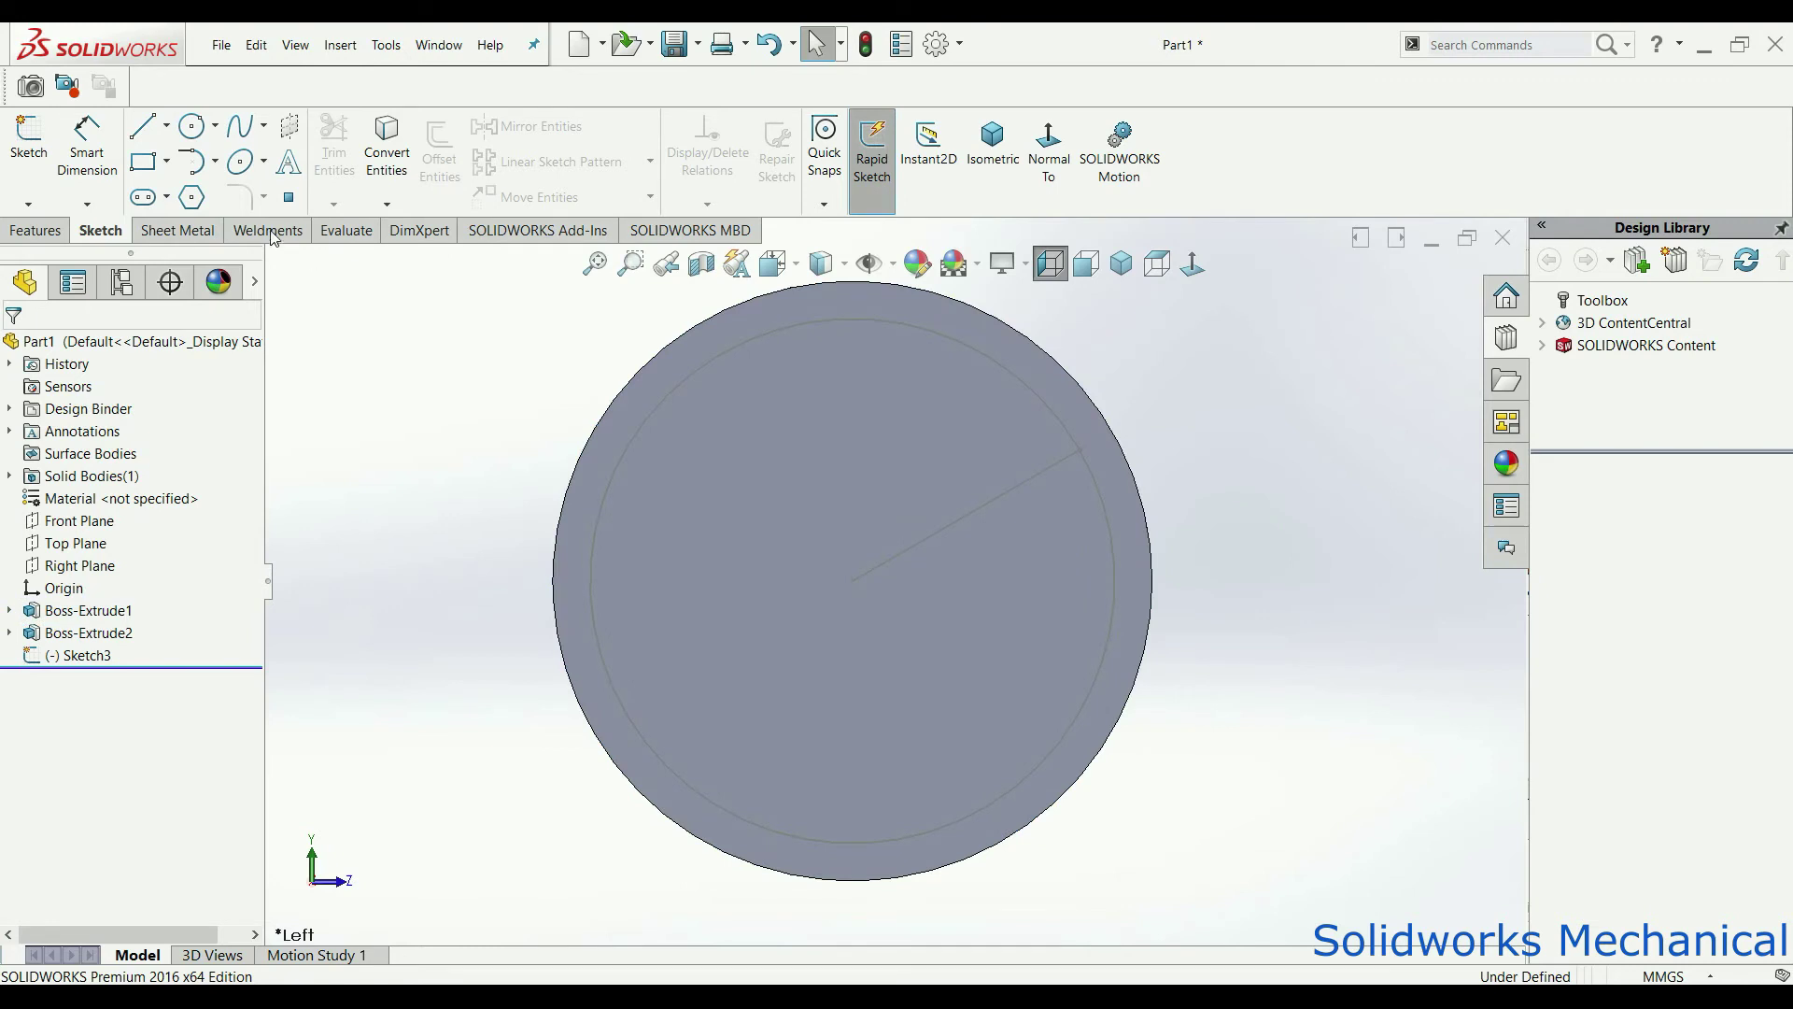
{"action": "left_click", "coordinate": [56, 237]}
{"action": "left_click", "coordinate": [366, 193]}
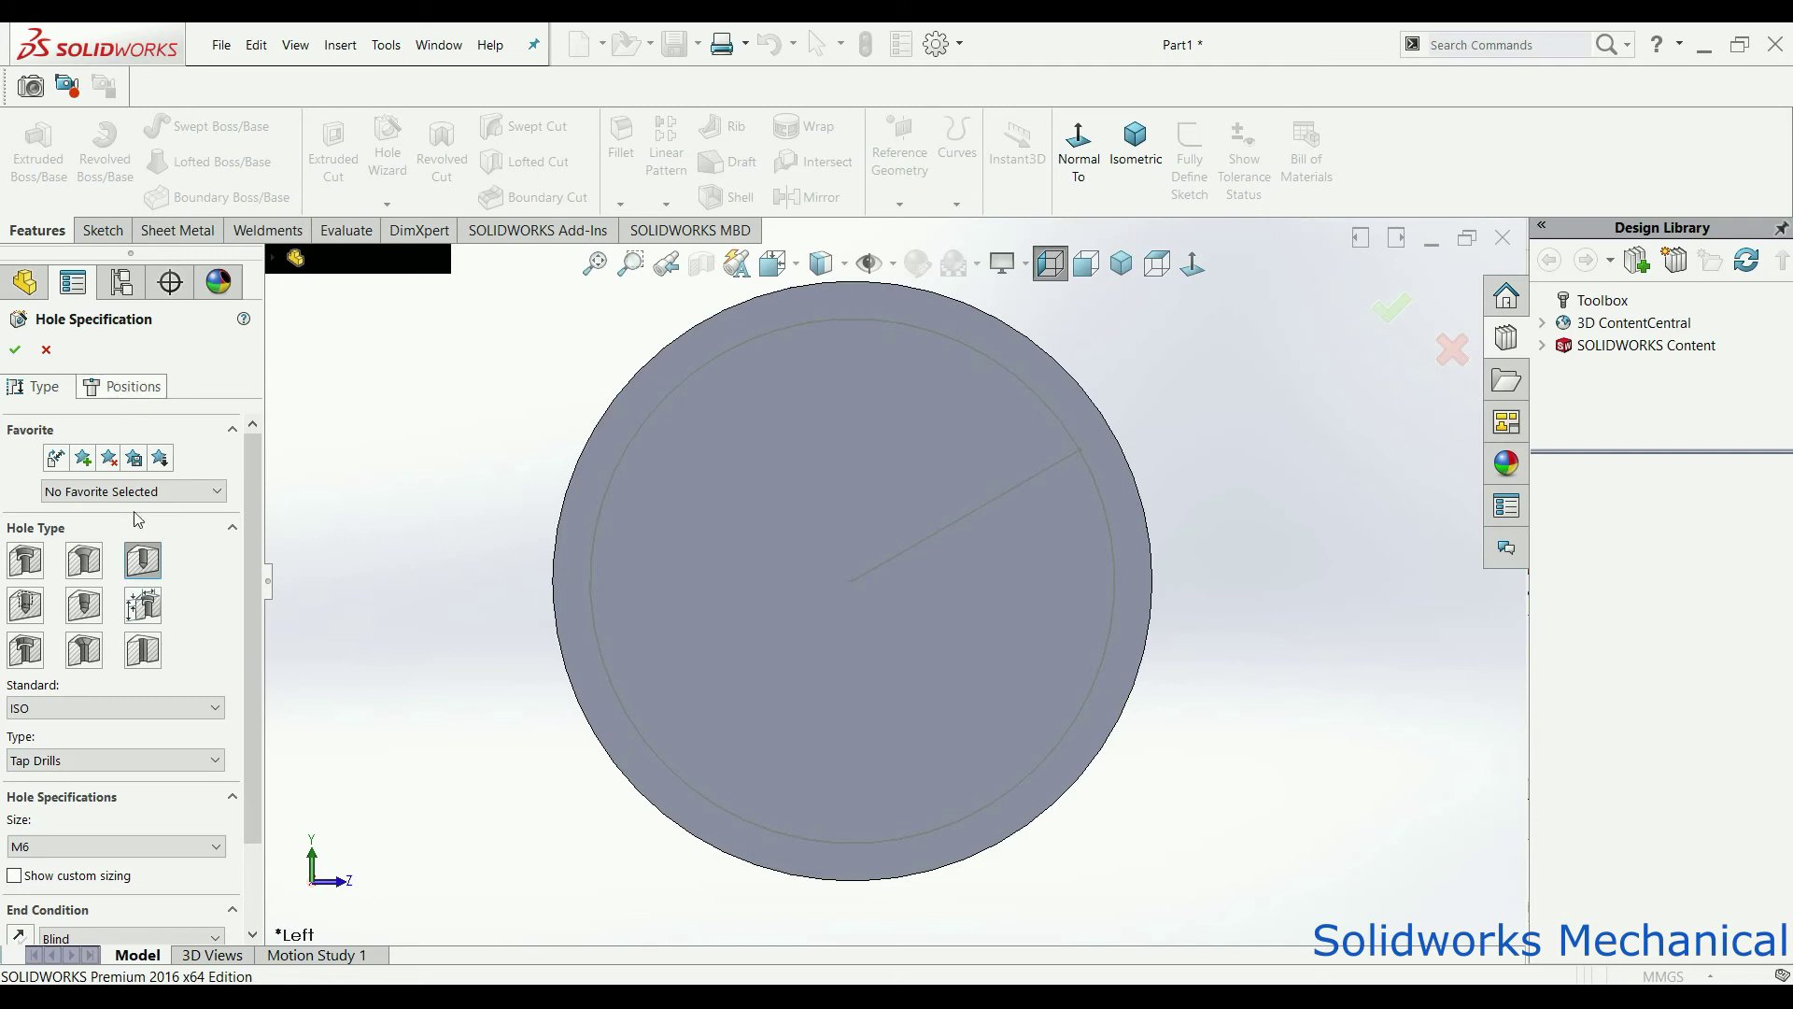
Step: Set the hole to ISO Drill sizes at Ø11.0 and pick the disc face for positioning
{"action": "left_click", "coordinate": [120, 707]}
{"action": "left_click", "coordinate": [124, 762]}
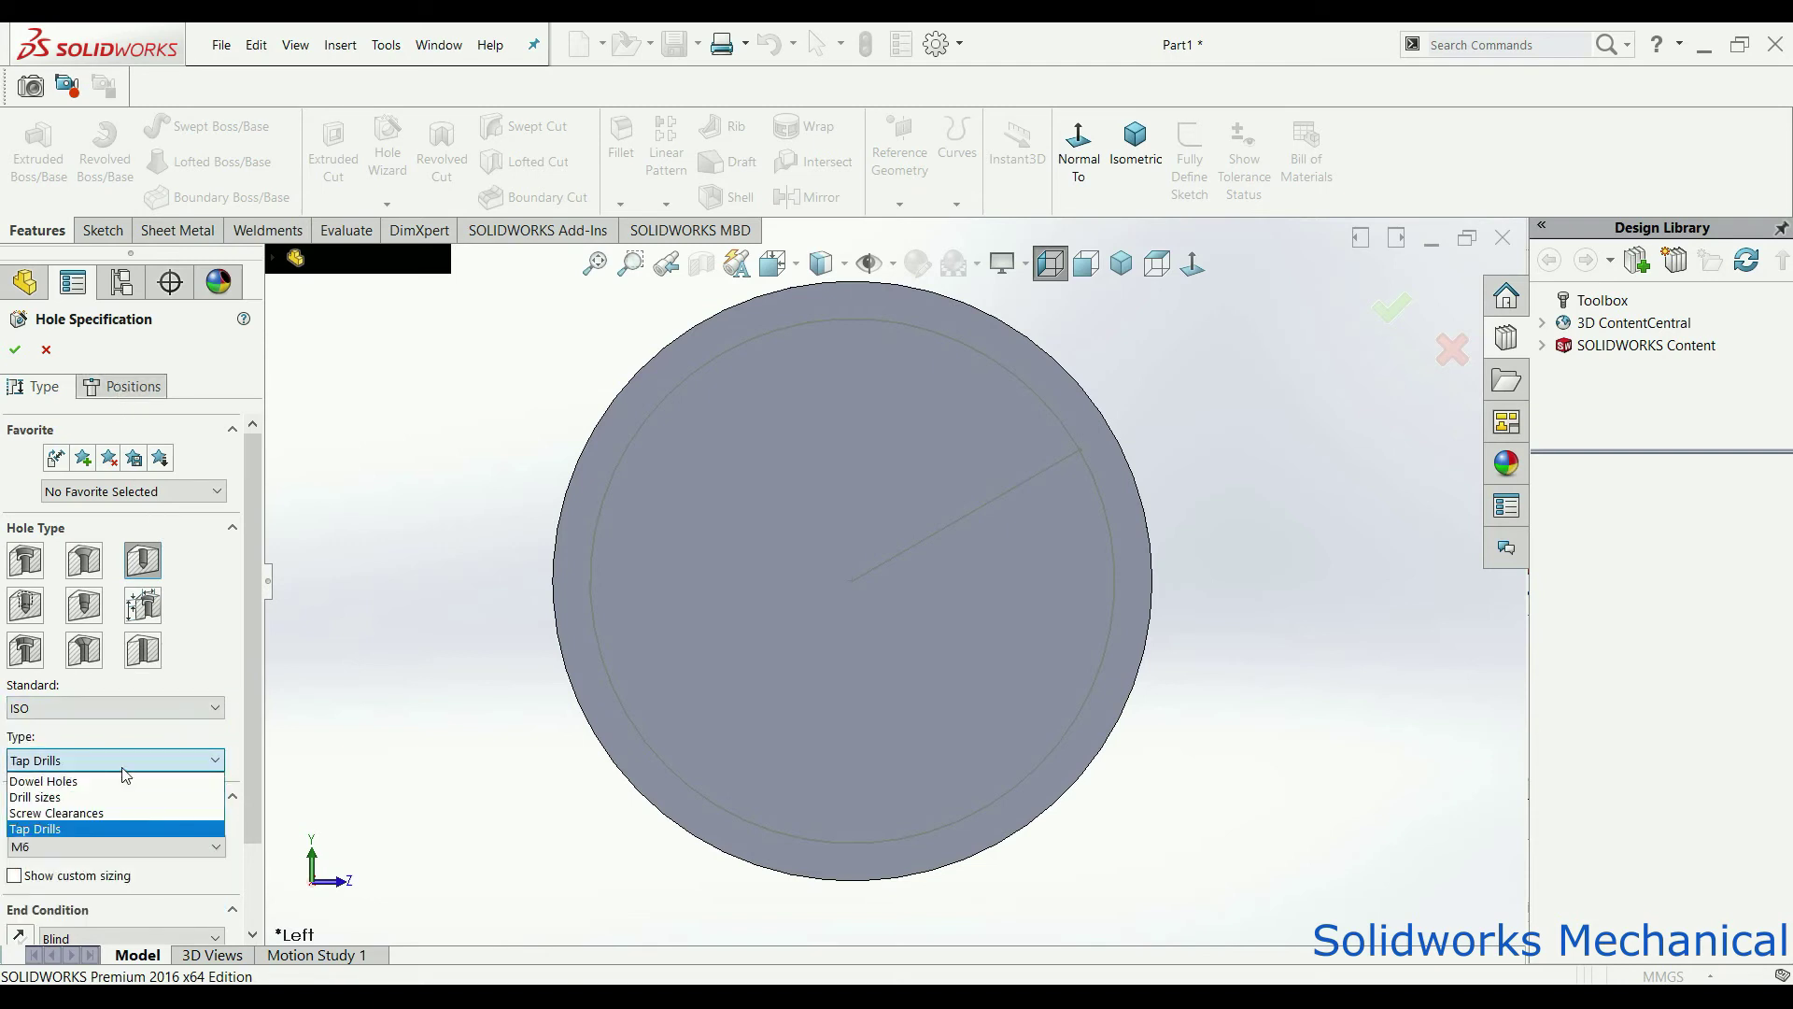
{"action": "left_click", "coordinate": [133, 797]}
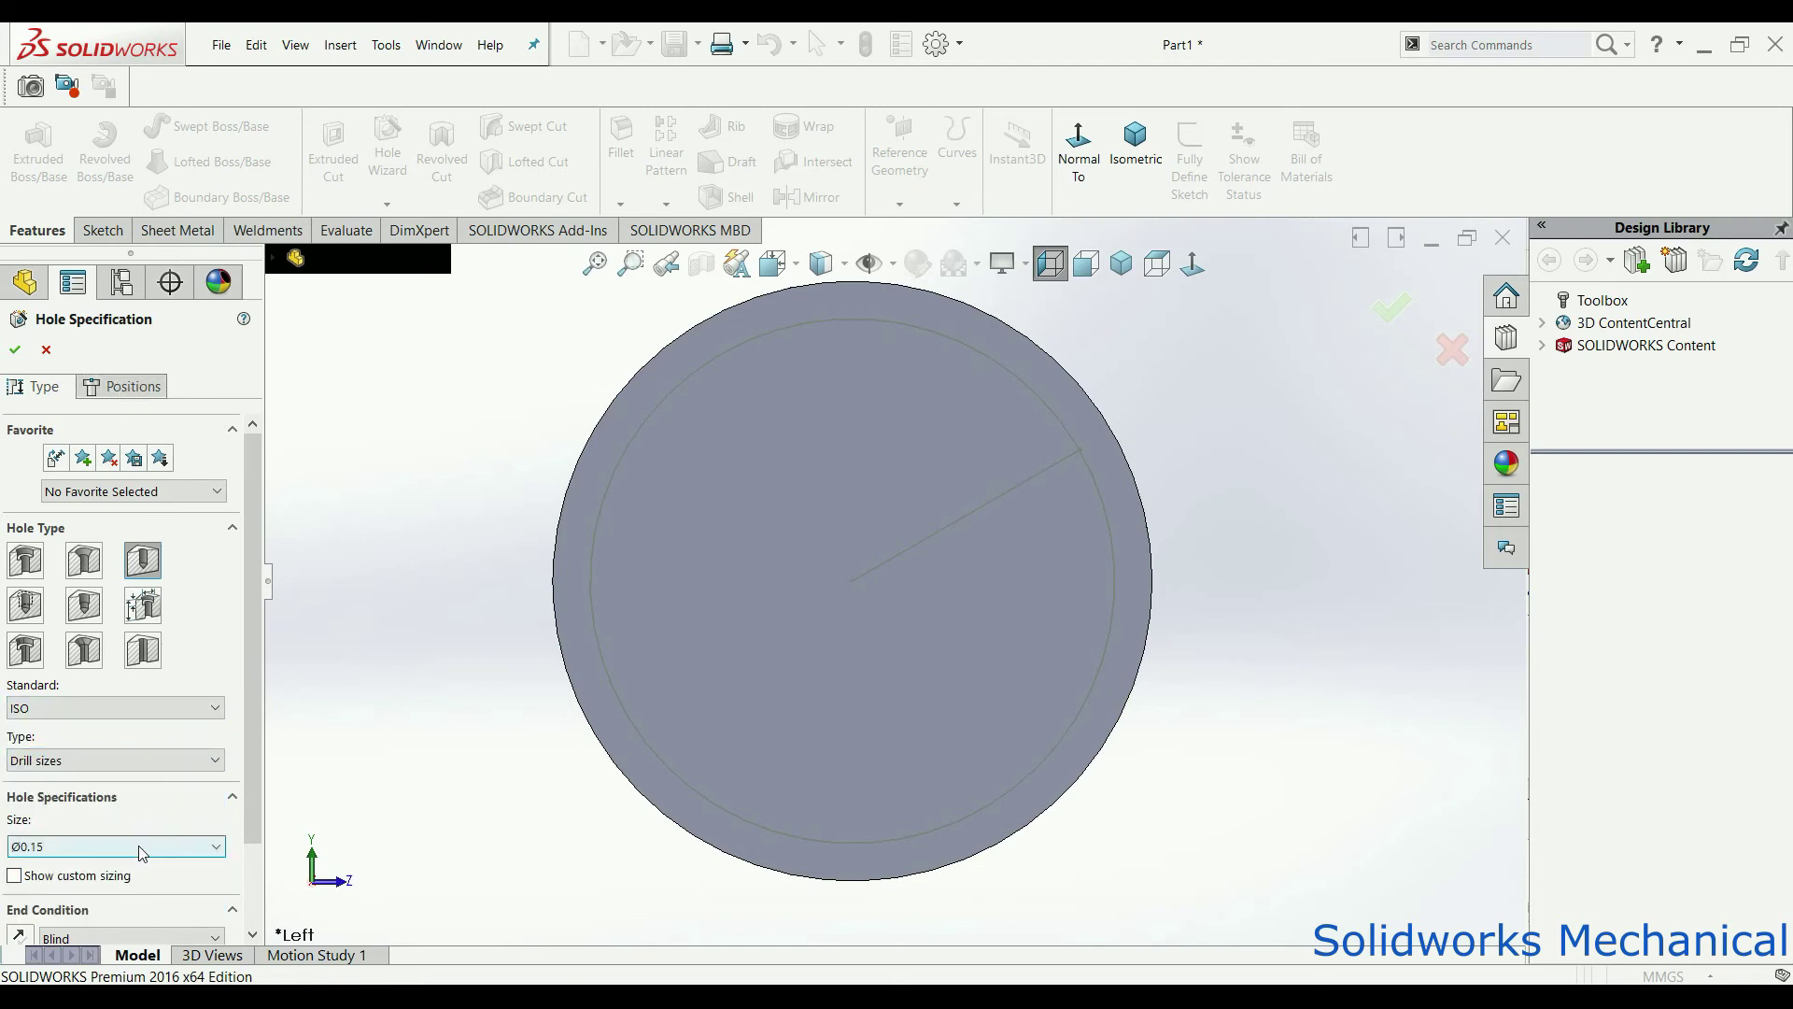
{"action": "left_click", "coordinate": [140, 846]}
{"action": "scroll", "coordinate": [105, 740], "scroll_direction": "down", "scroll_amount": 7}
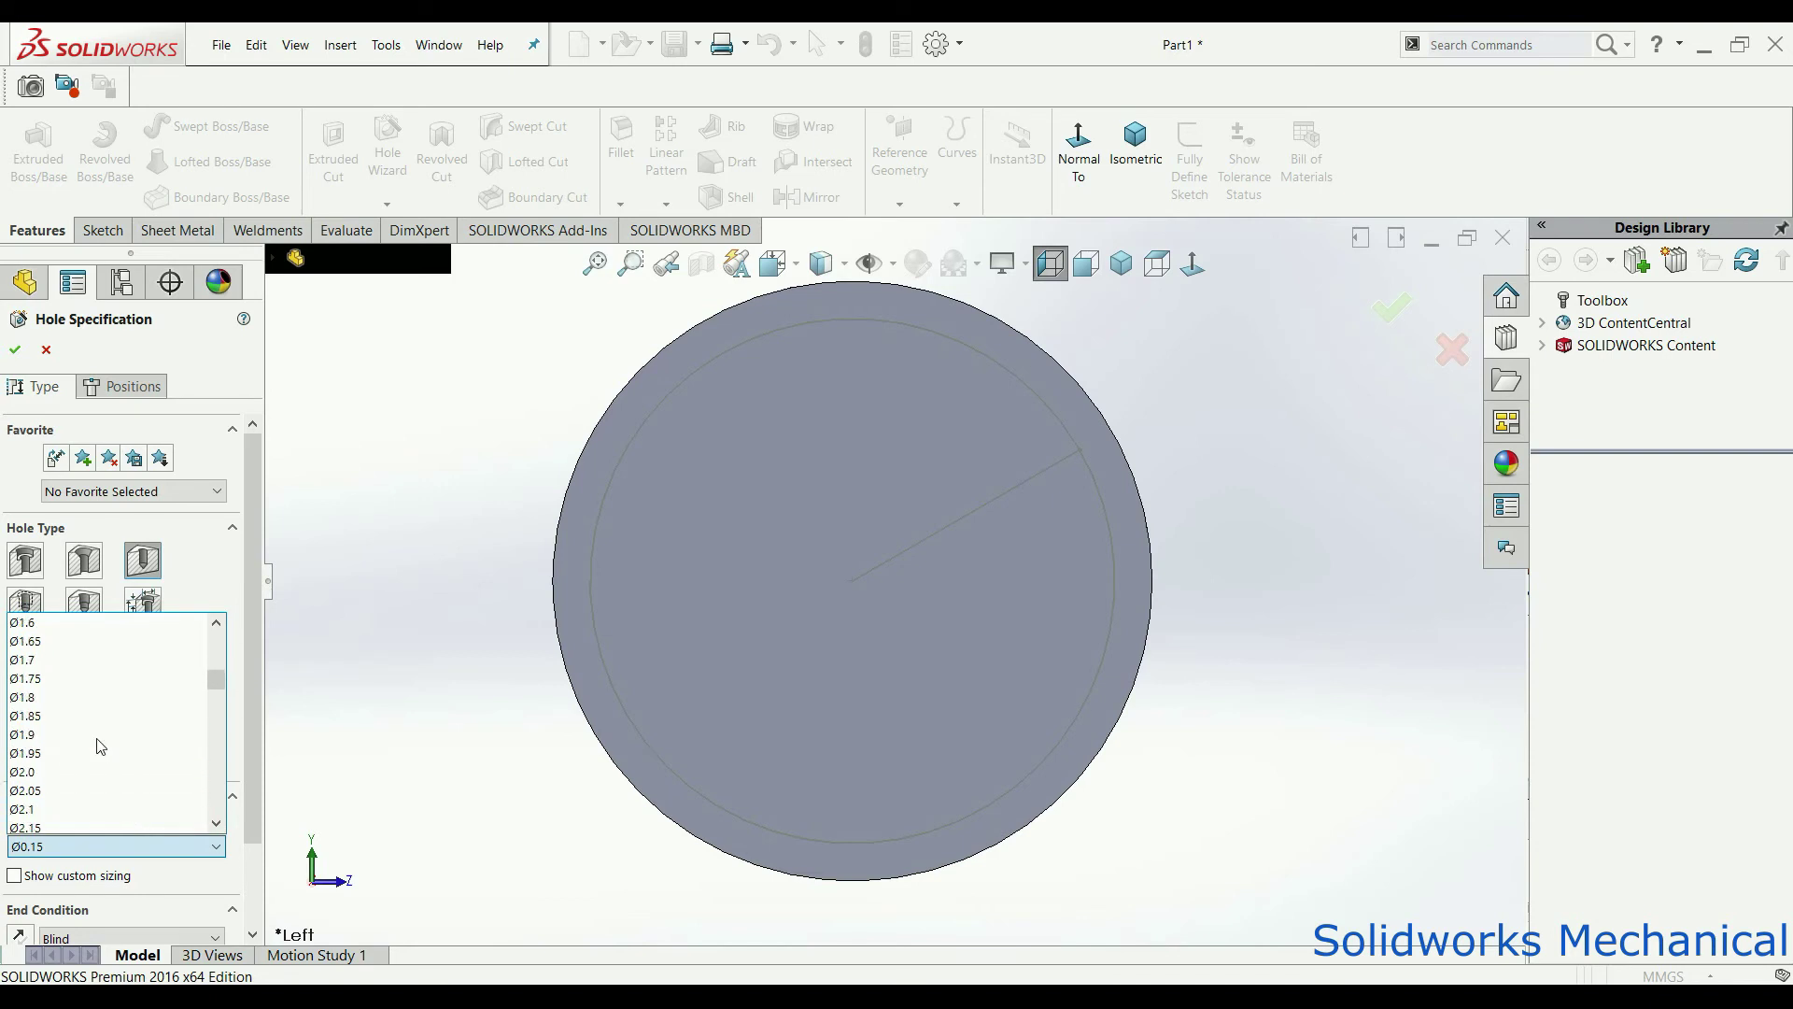
{"action": "scroll", "coordinate": [100, 745], "scroll_direction": "down", "scroll_amount": 10}
{"action": "scroll", "coordinate": [100, 745], "scroll_direction": "down", "scroll_amount": 5}
{"action": "scroll", "coordinate": [100, 746], "scroll_direction": "down", "scroll_amount": 10}
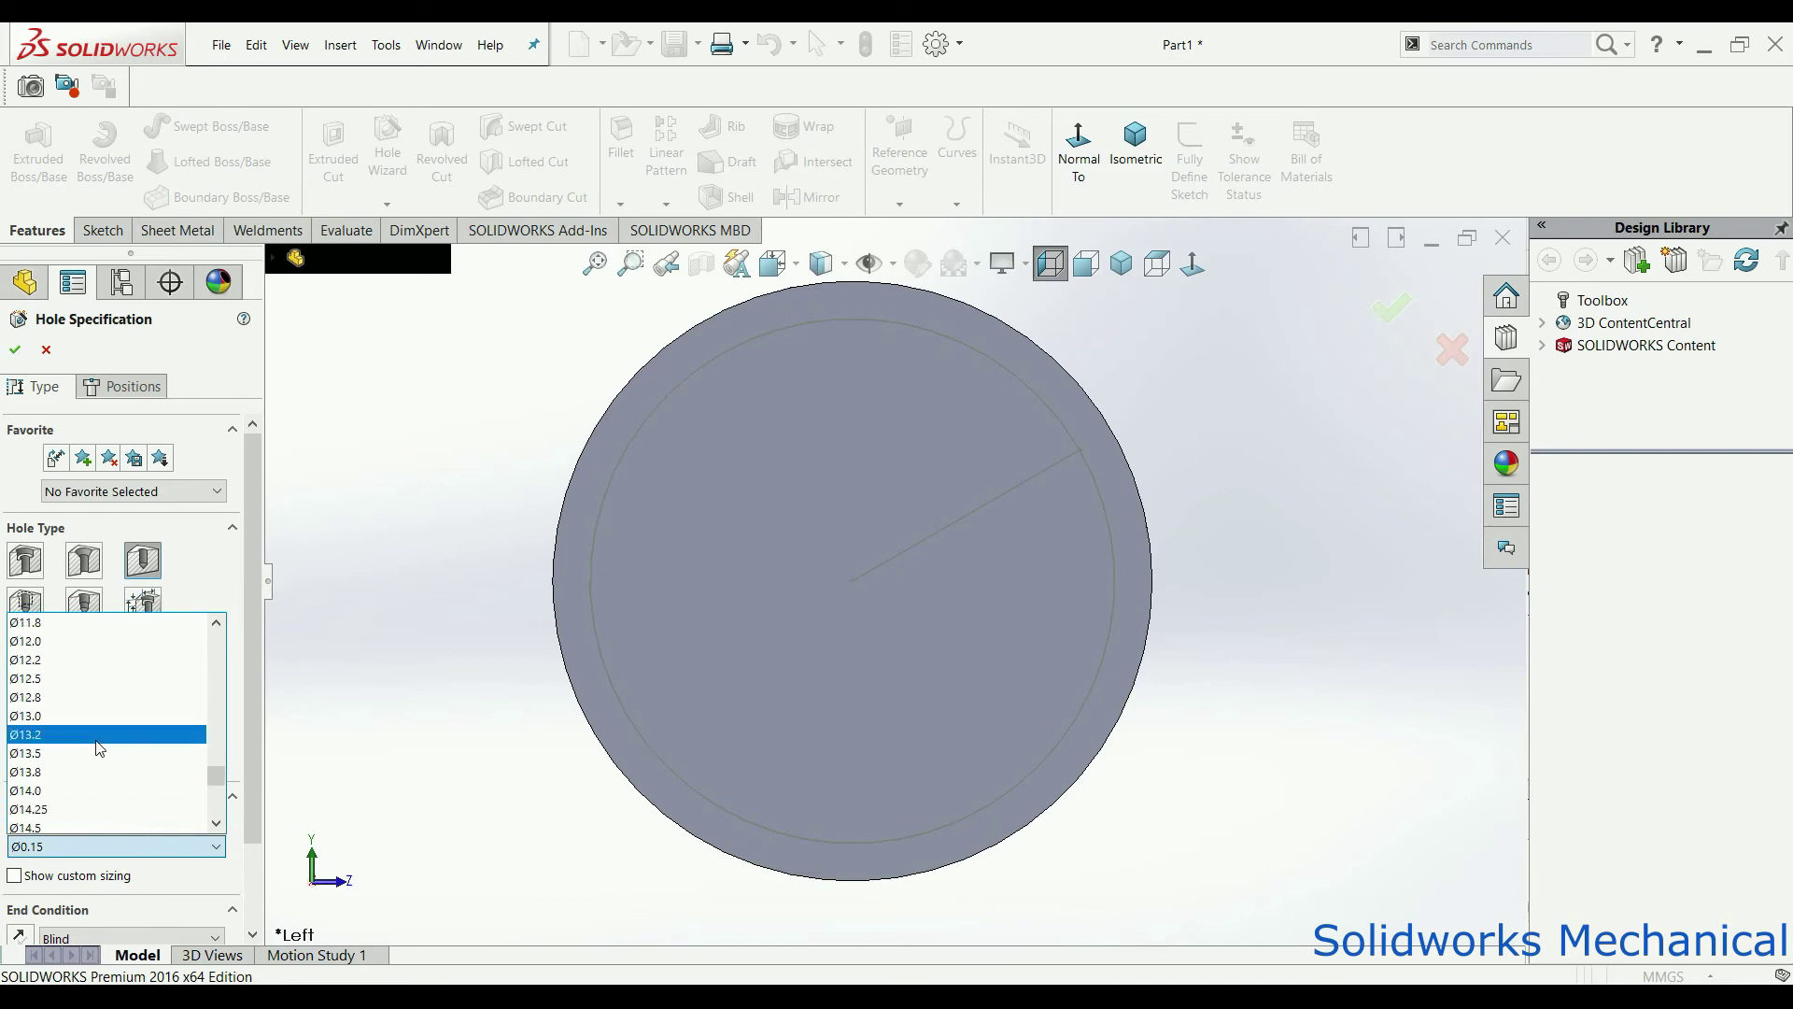
{"action": "left_click", "coordinate": [100, 766]}
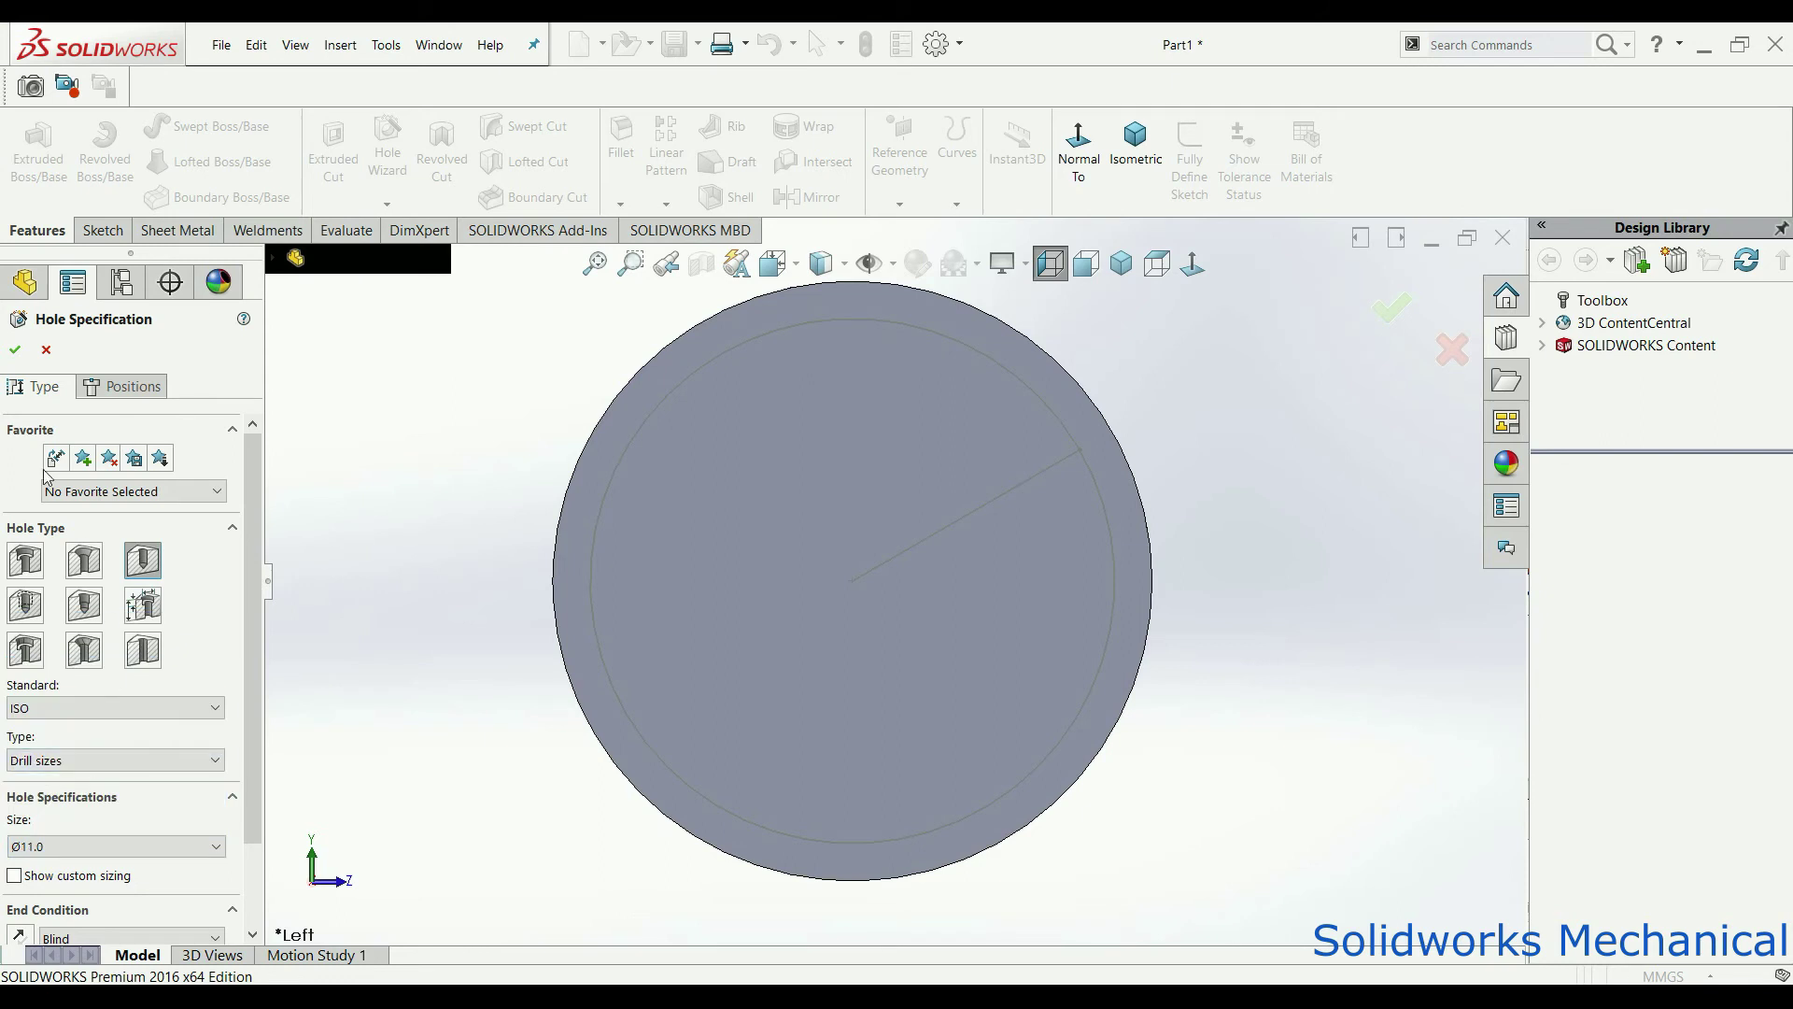
{"action": "left_click", "coordinate": [82, 390]}
{"action": "left_click", "coordinate": [124, 588]}
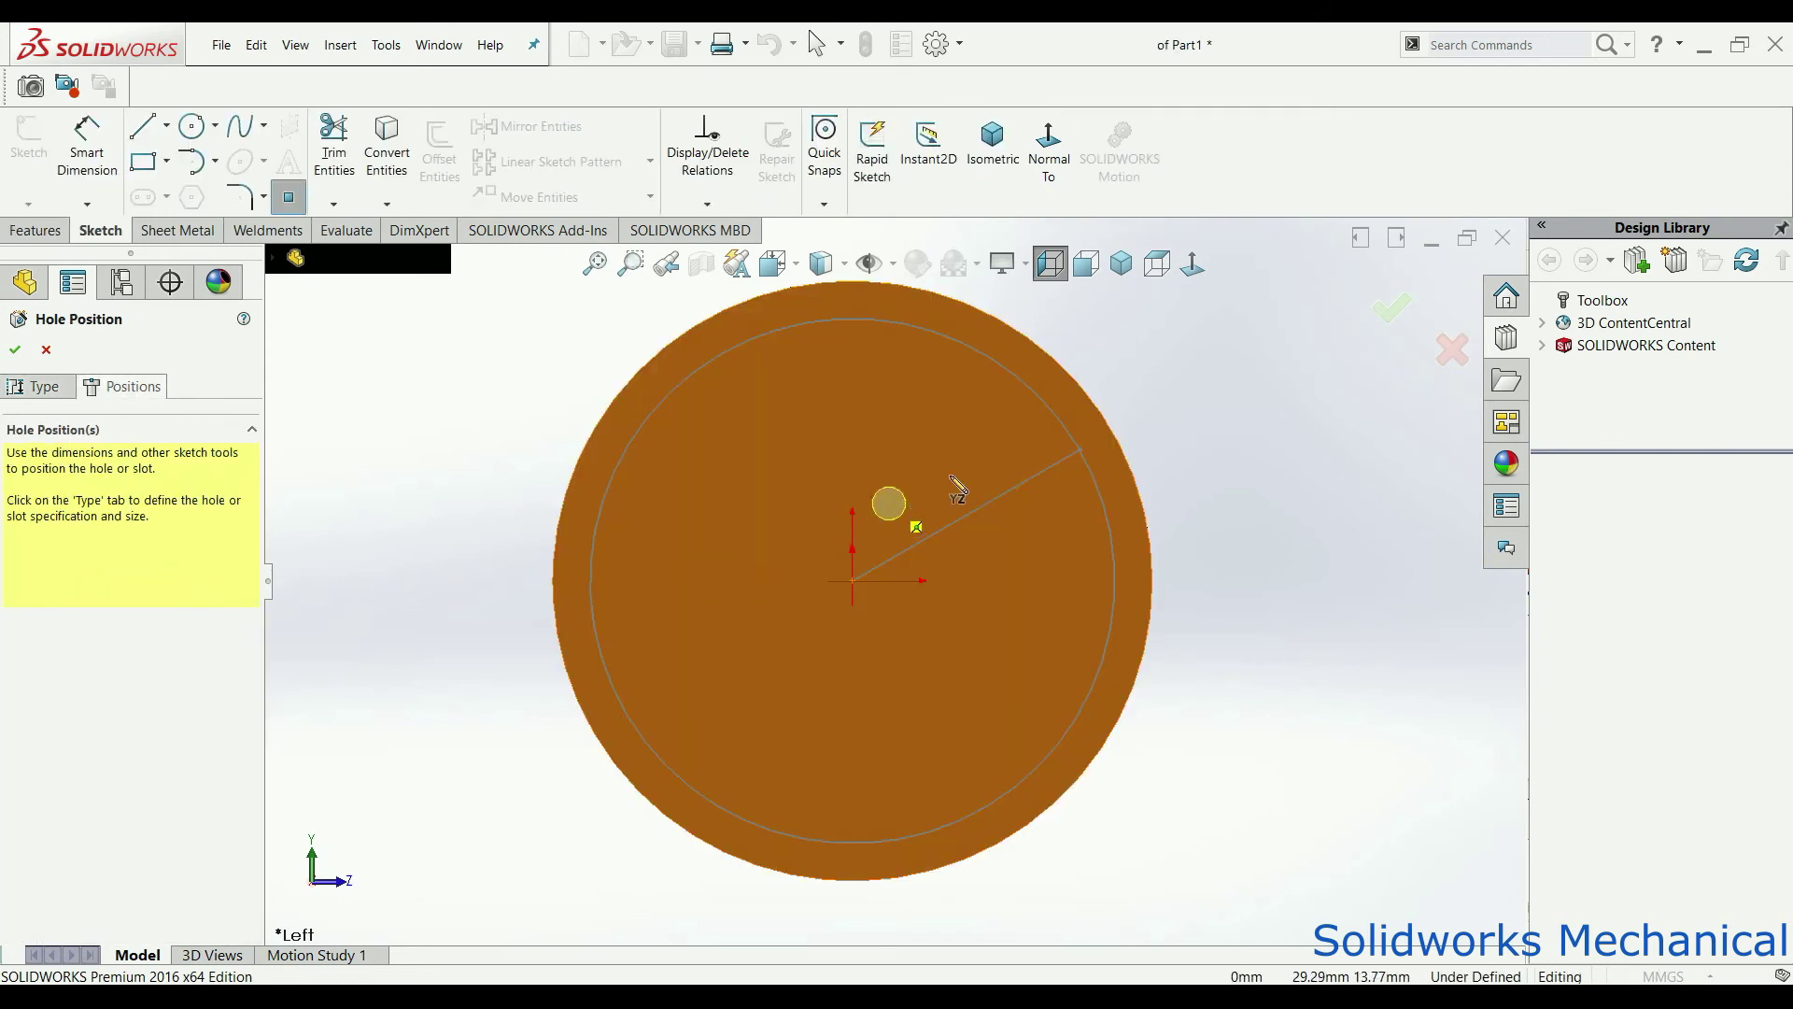
Step: Place the Ø11.0 hole at the centerline's outer end and confirm the cut
{"action": "left_click", "coordinate": [1088, 458]}
{"action": "mouse_move", "coordinate": [1160, 512]}
{"action": "middle_mouse_down"}
{"action": "mouse_move", "coordinate": [959, 554]}
{"action": "mouse_move", "coordinate": [877, 500]}
{"action": "mouse_move", "coordinate": [962, 486]}
{"action": "middle_mouse_up"}
{"action": "left_click", "coordinate": [1392, 309]}
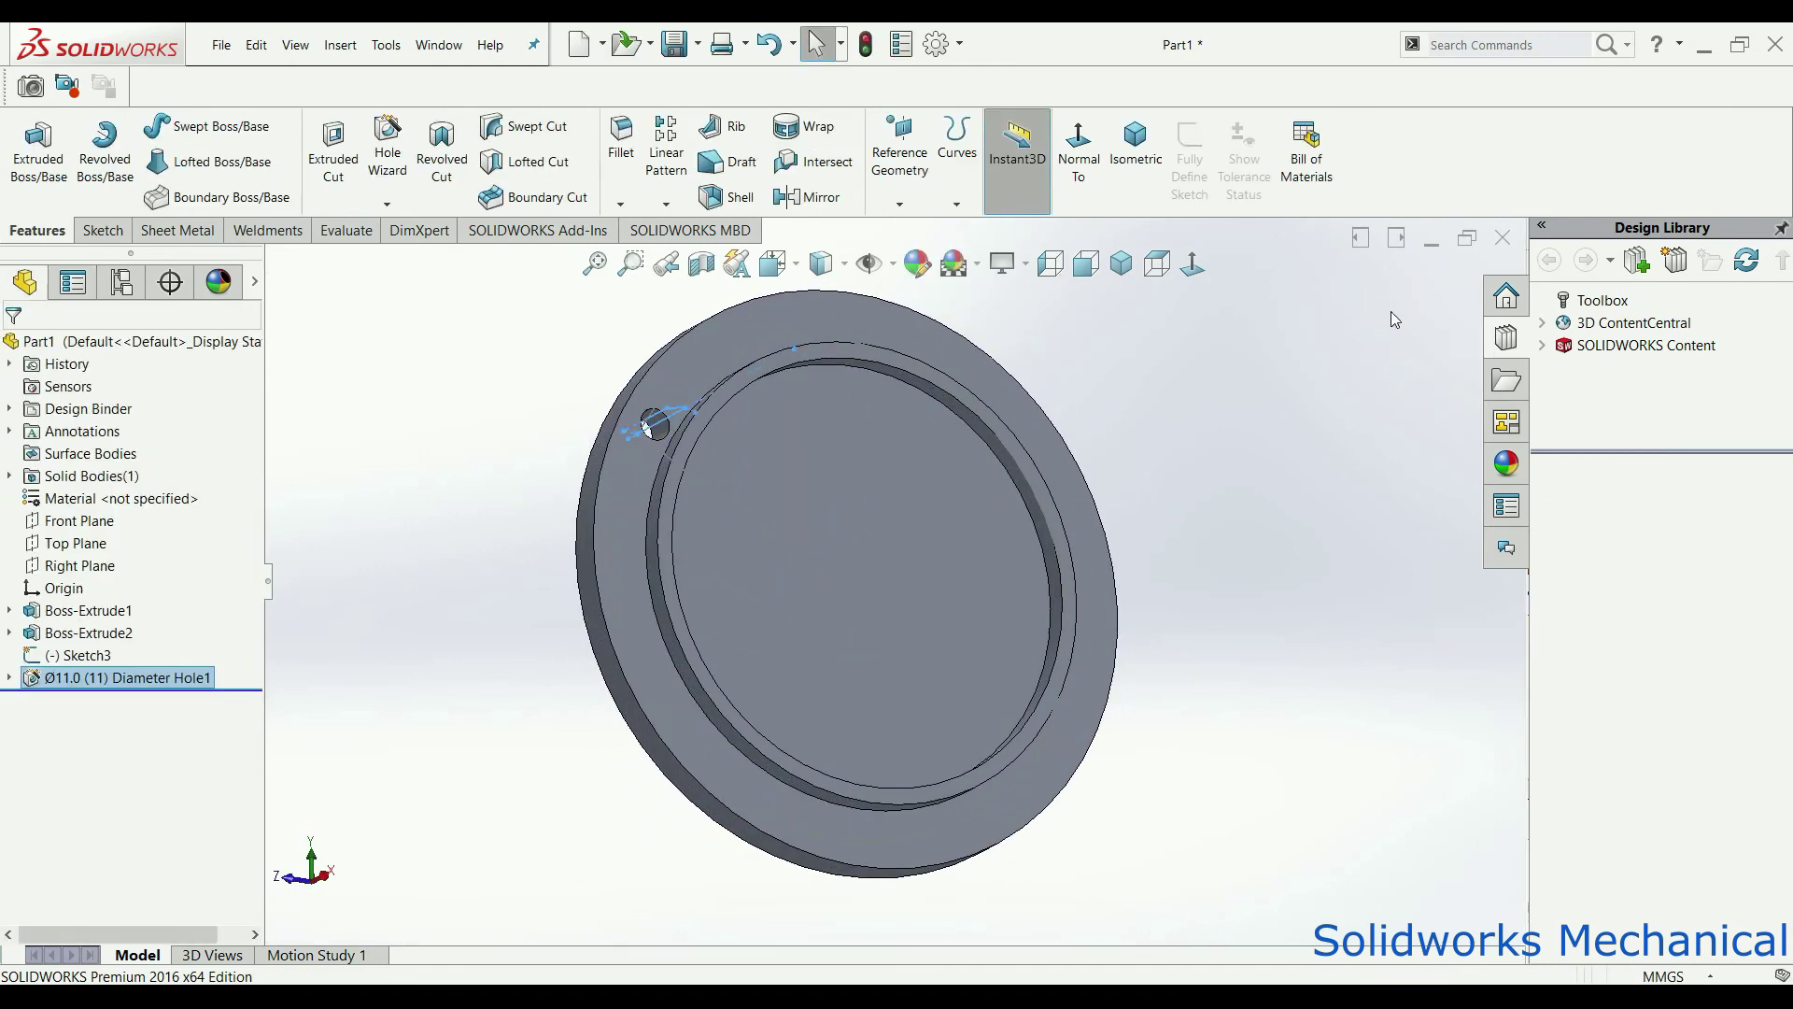
{"action": "middle_click_drag", "start_coordinate": [1091, 378], "coordinate": [1166, 402]}
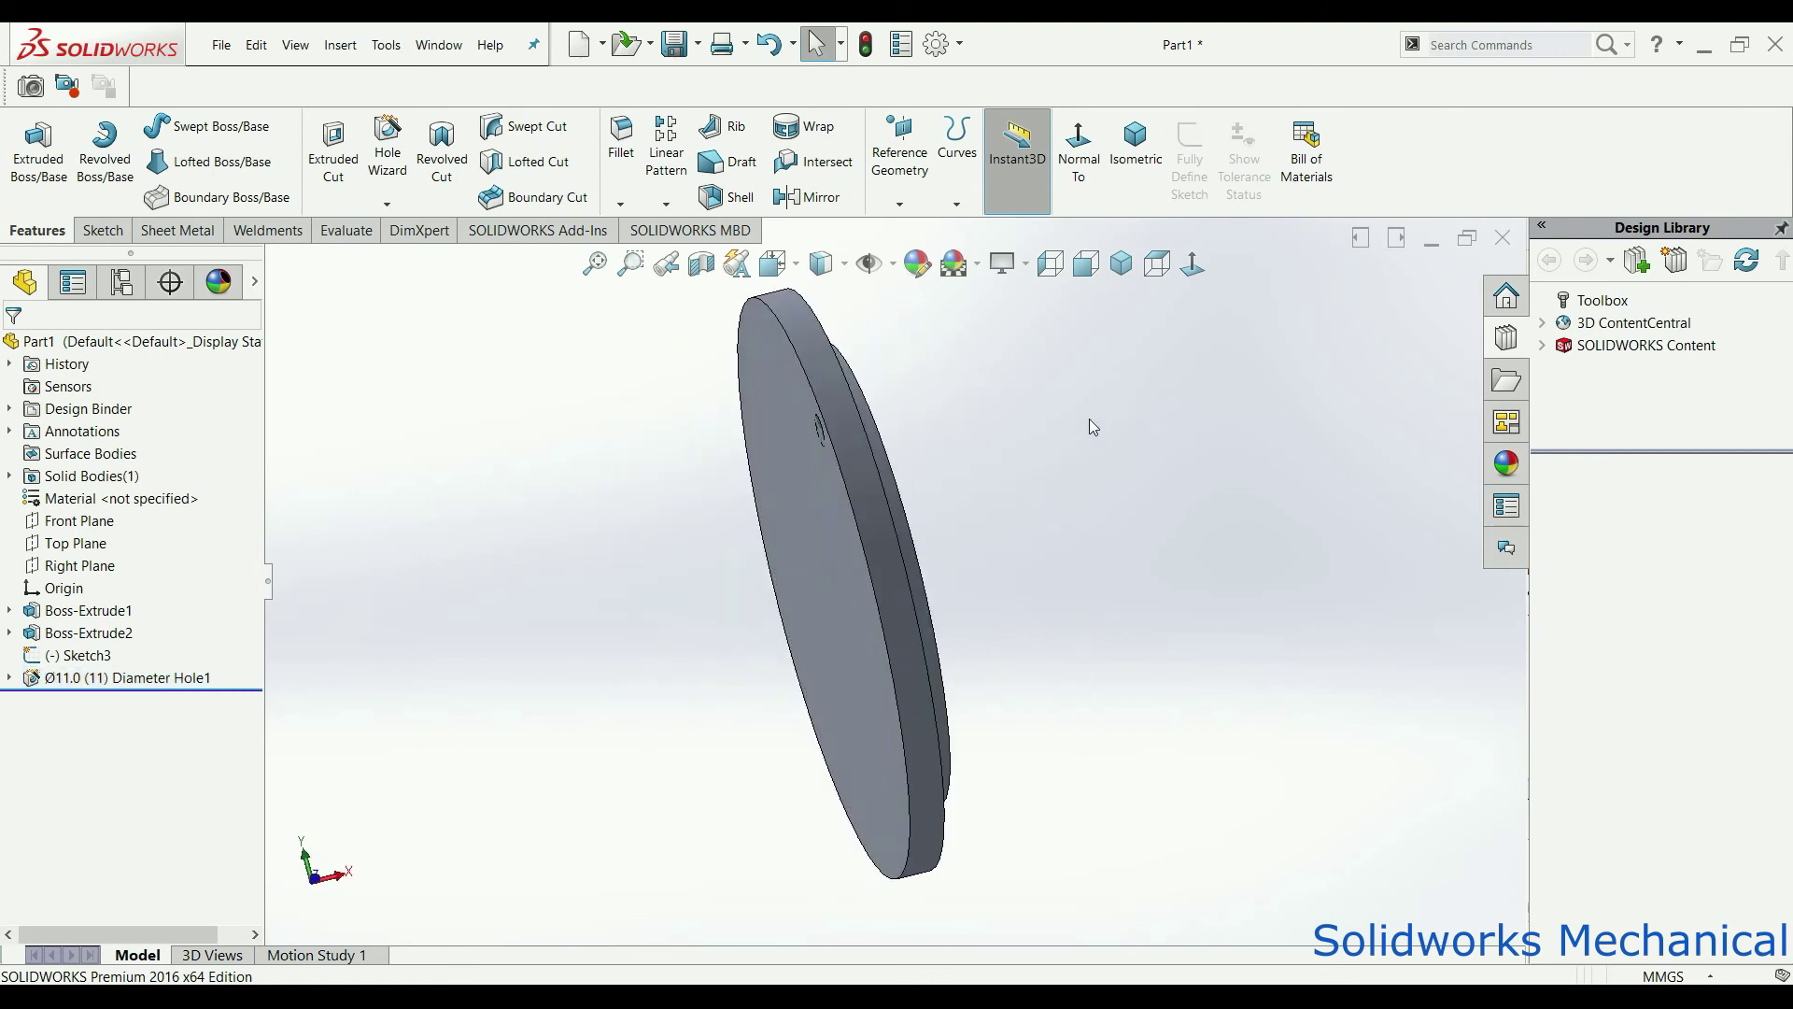
{"action": "scroll", "coordinate": [1073, 390], "scroll_direction": "down", "scroll_amount": 2}
Step: Select the new hole and begin a circular pattern of it
{"action": "left_click", "coordinate": [972, 435]}
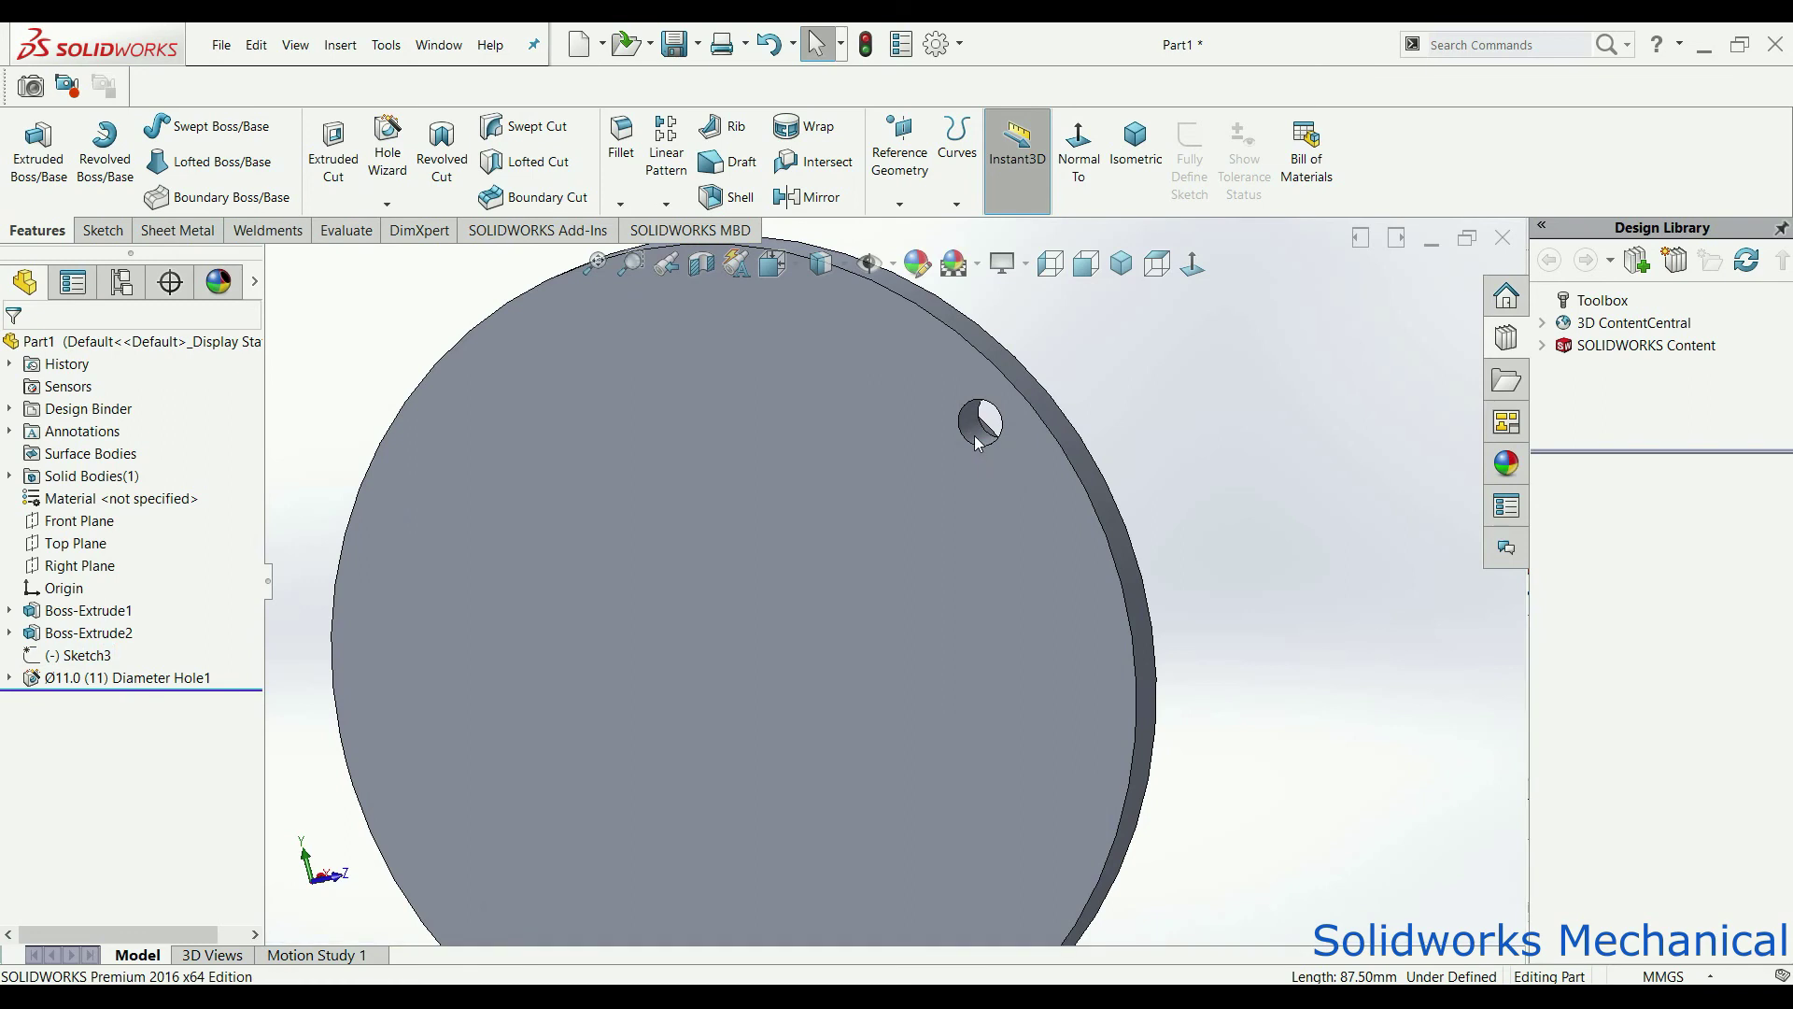
{"action": "left_click", "coordinate": [974, 436]}
{"action": "left_click", "coordinate": [666, 204]}
{"action": "left_click", "coordinate": [720, 250]}
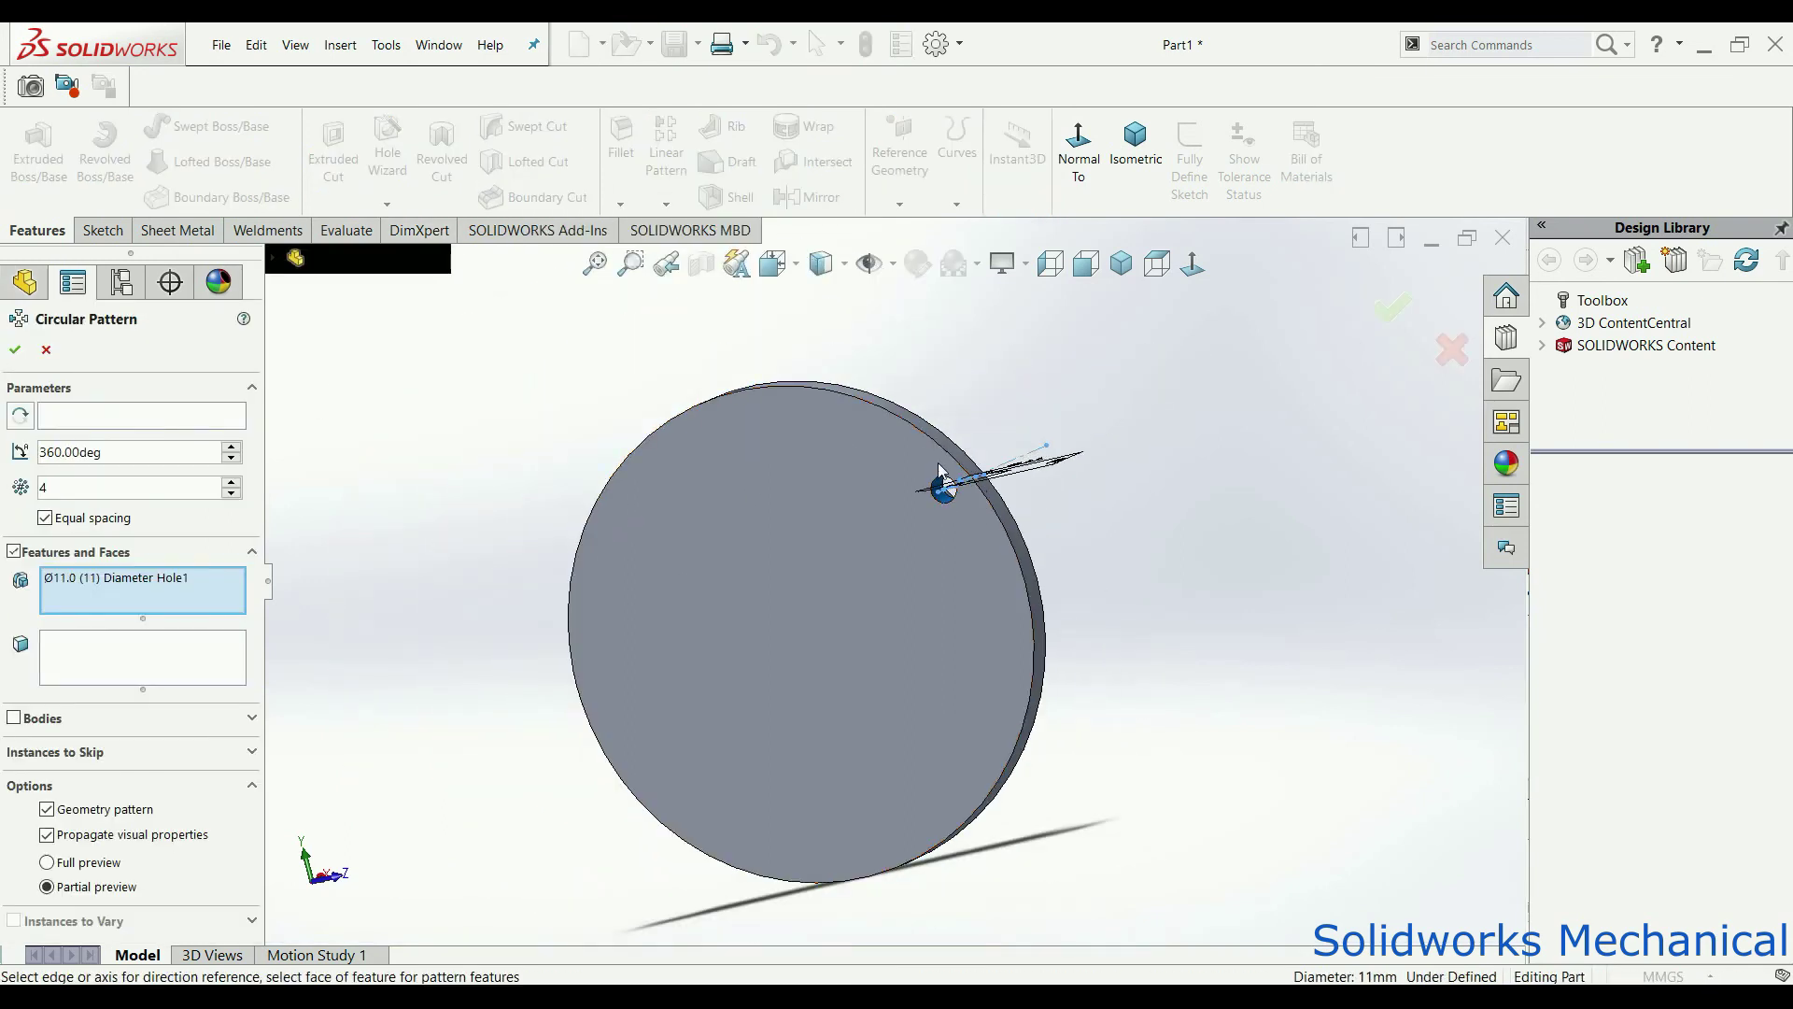
Step: Pattern the hole 6 times over 360° about the disc's outer edge, then view isometric
{"action": "left_click", "coordinate": [151, 421]}
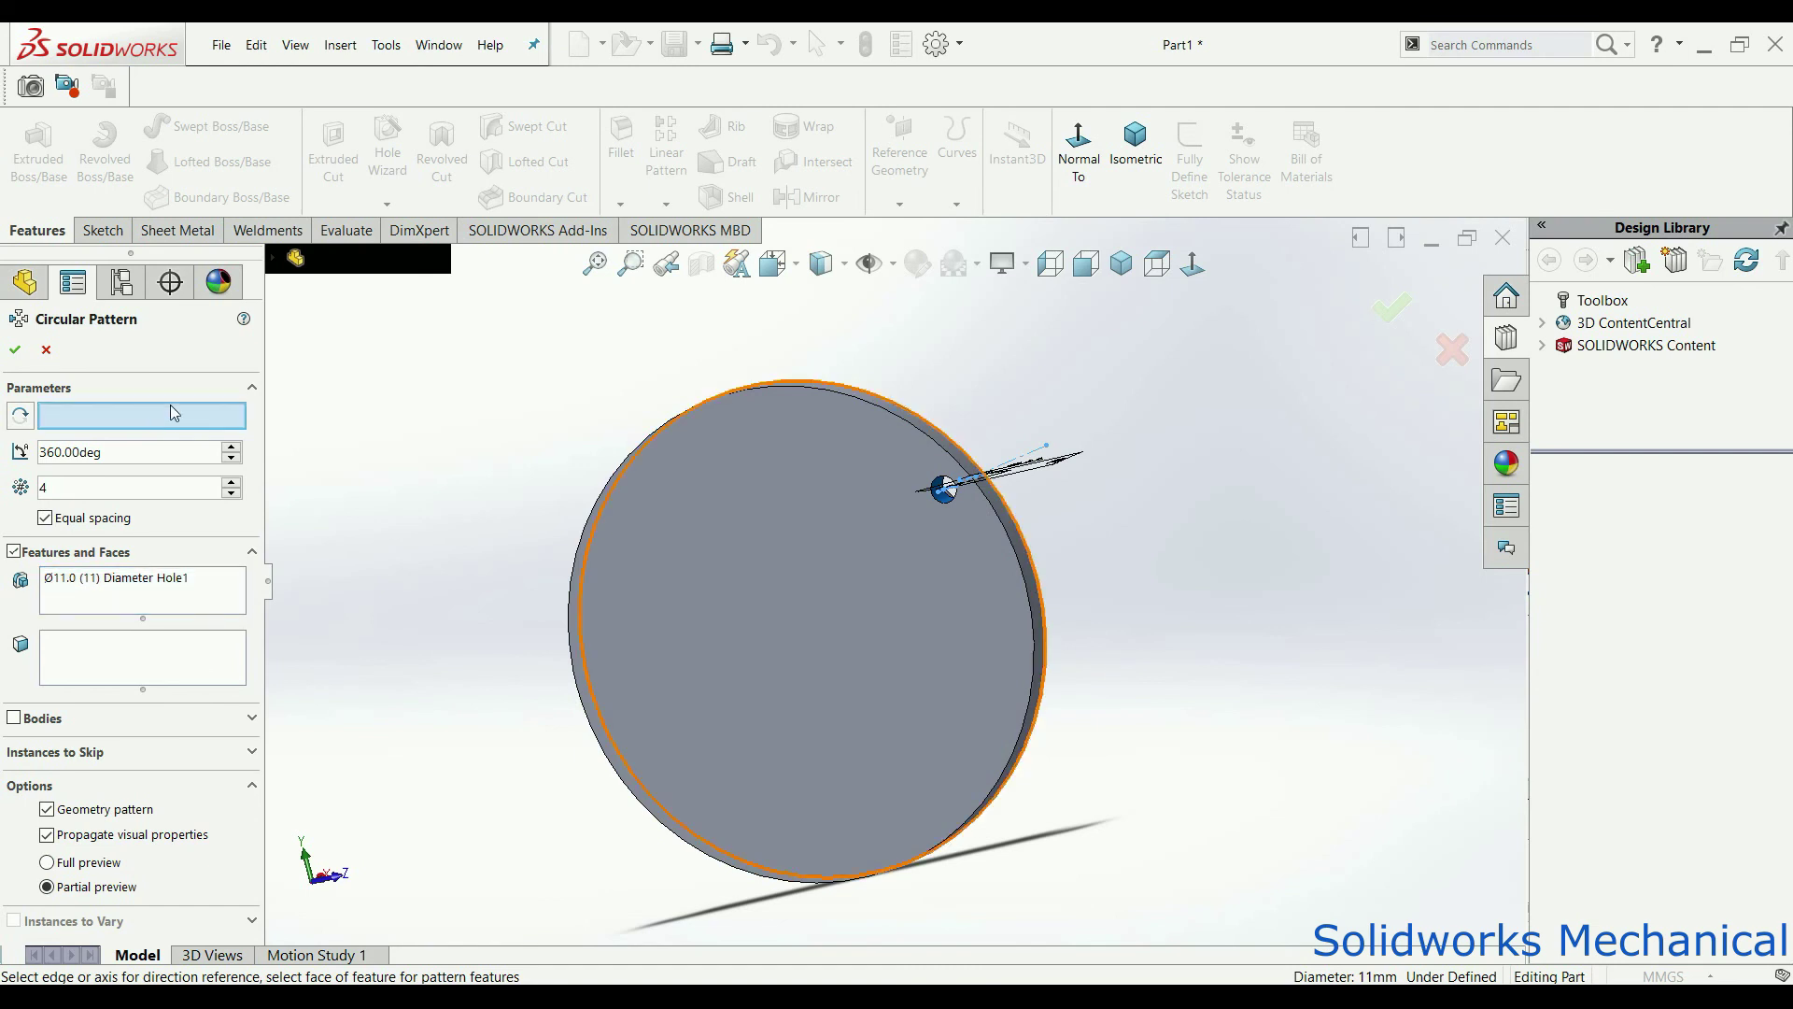
{"action": "left_click", "coordinate": [923, 437]}
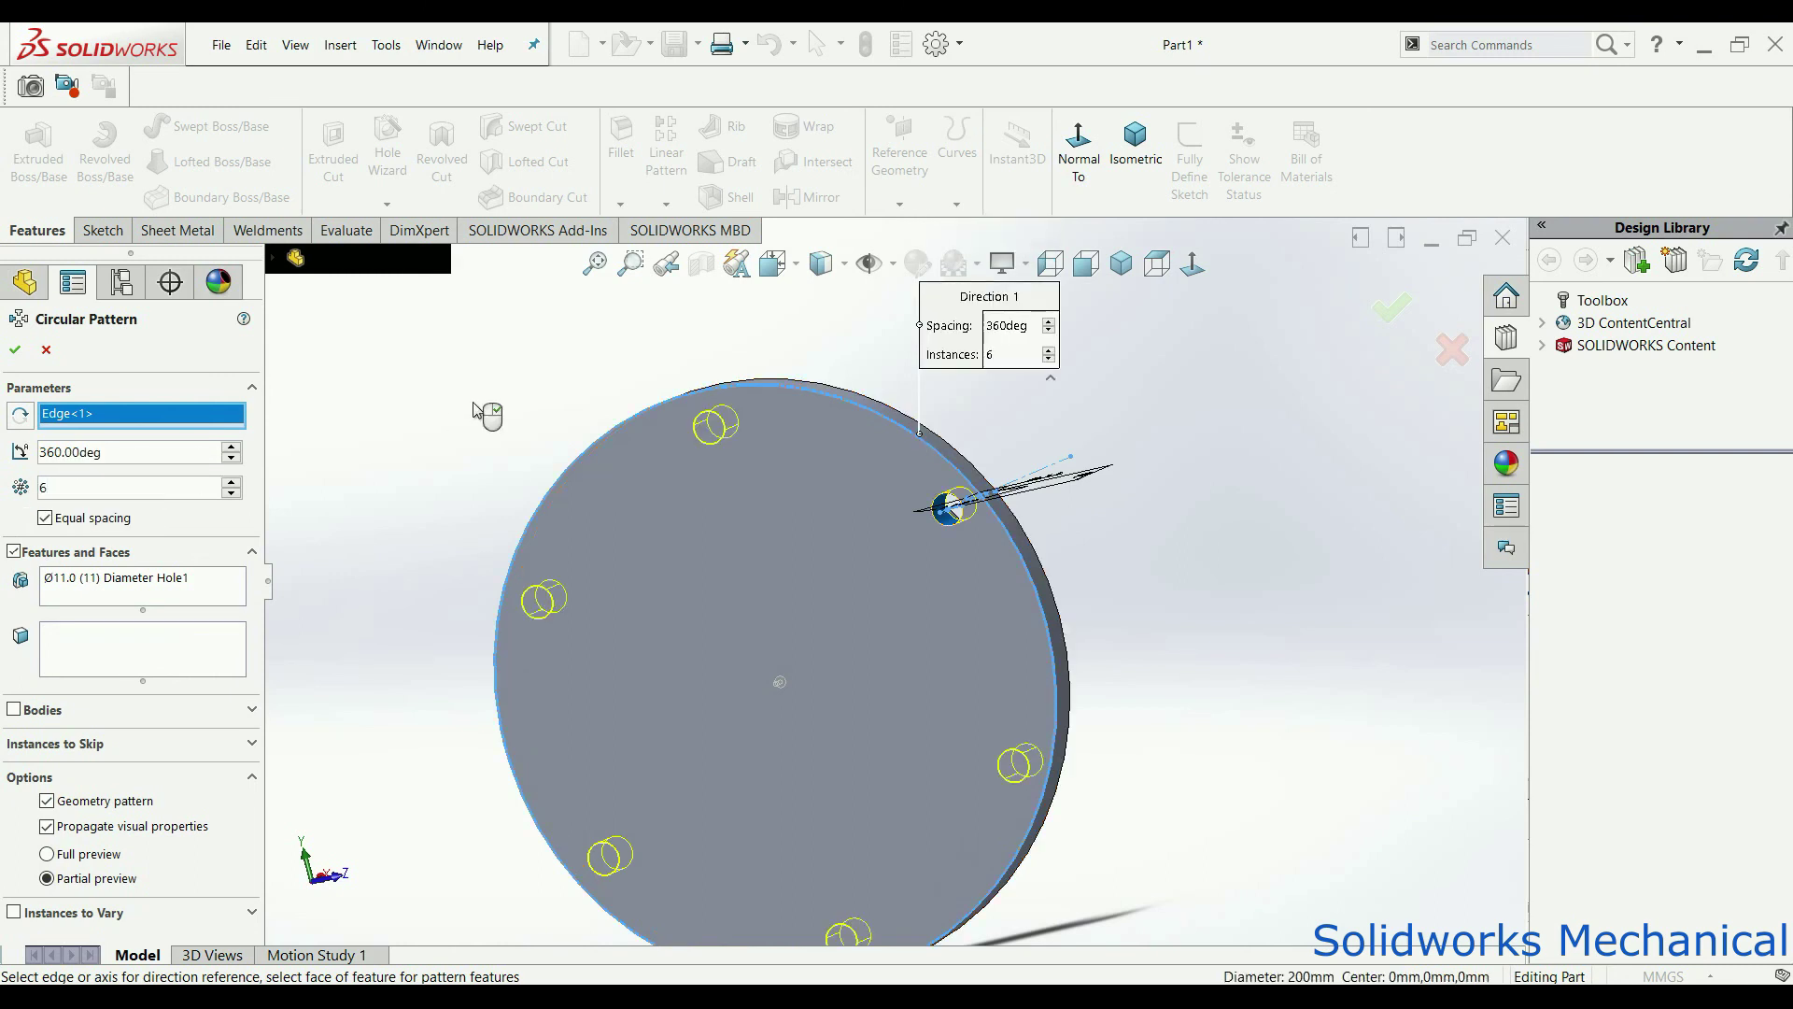
{"action": "left_click", "coordinate": [15, 352]}
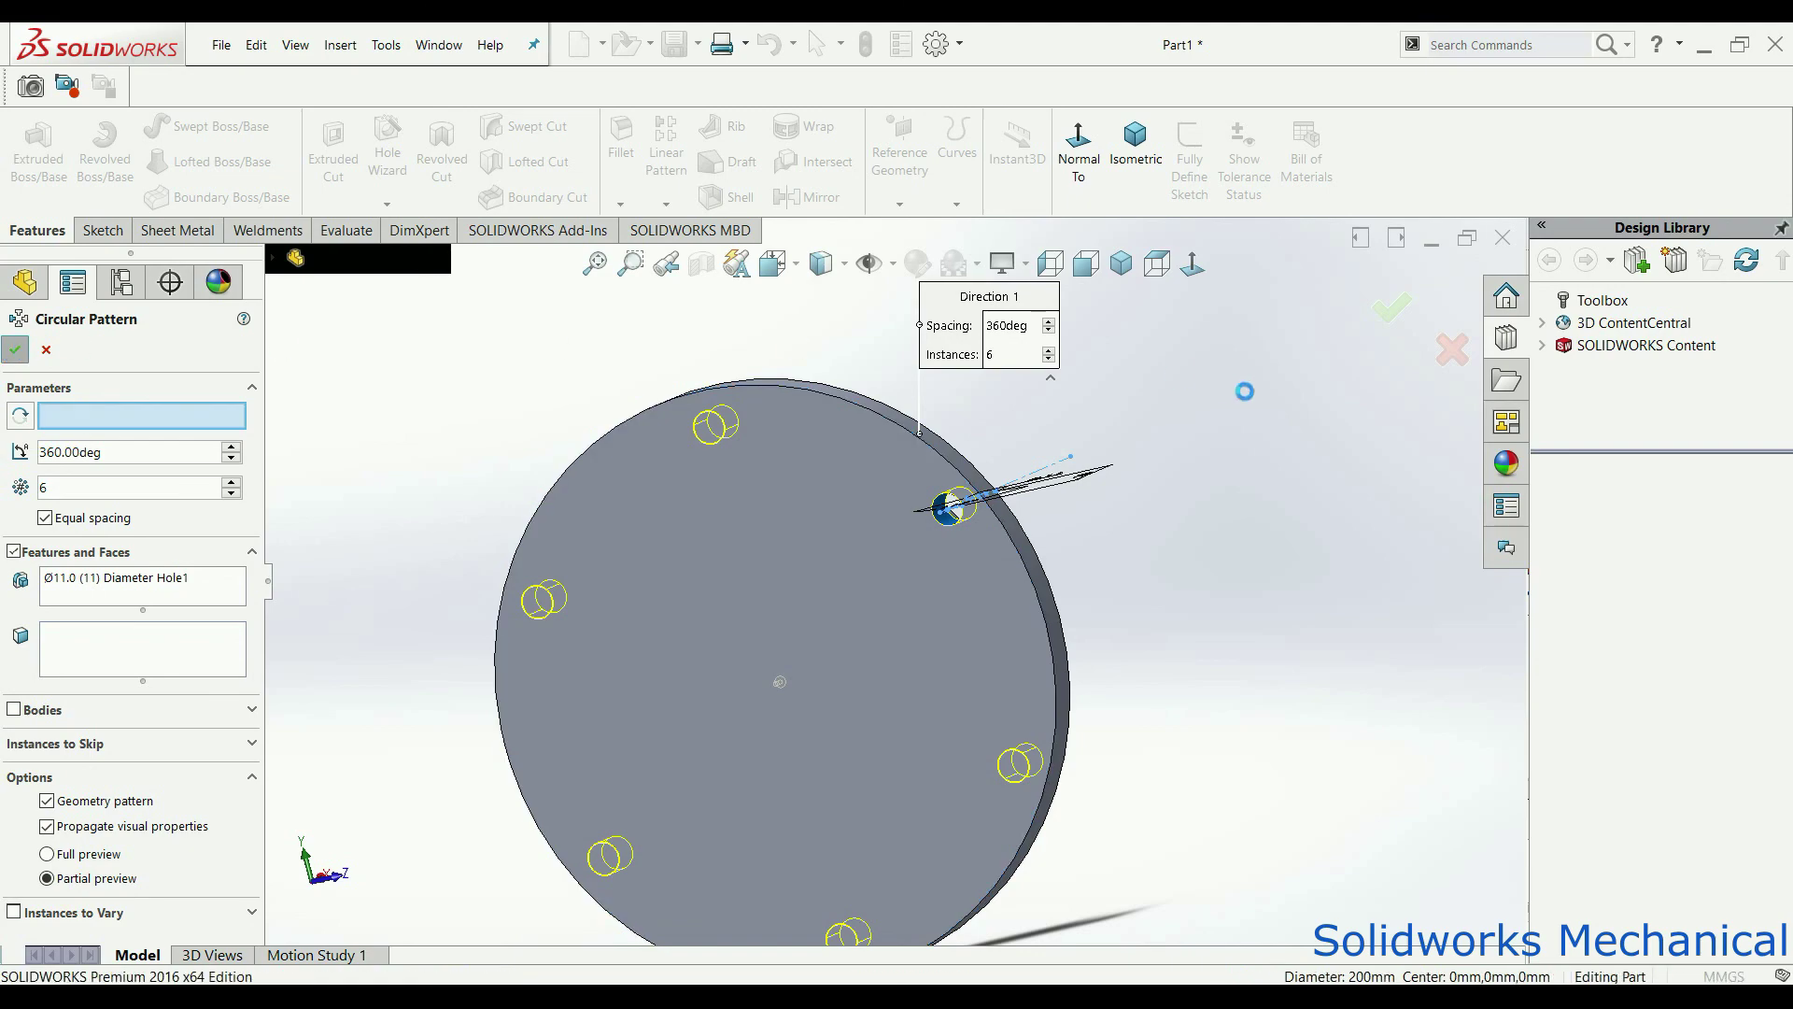
{"action": "left_click", "coordinate": [1136, 140]}
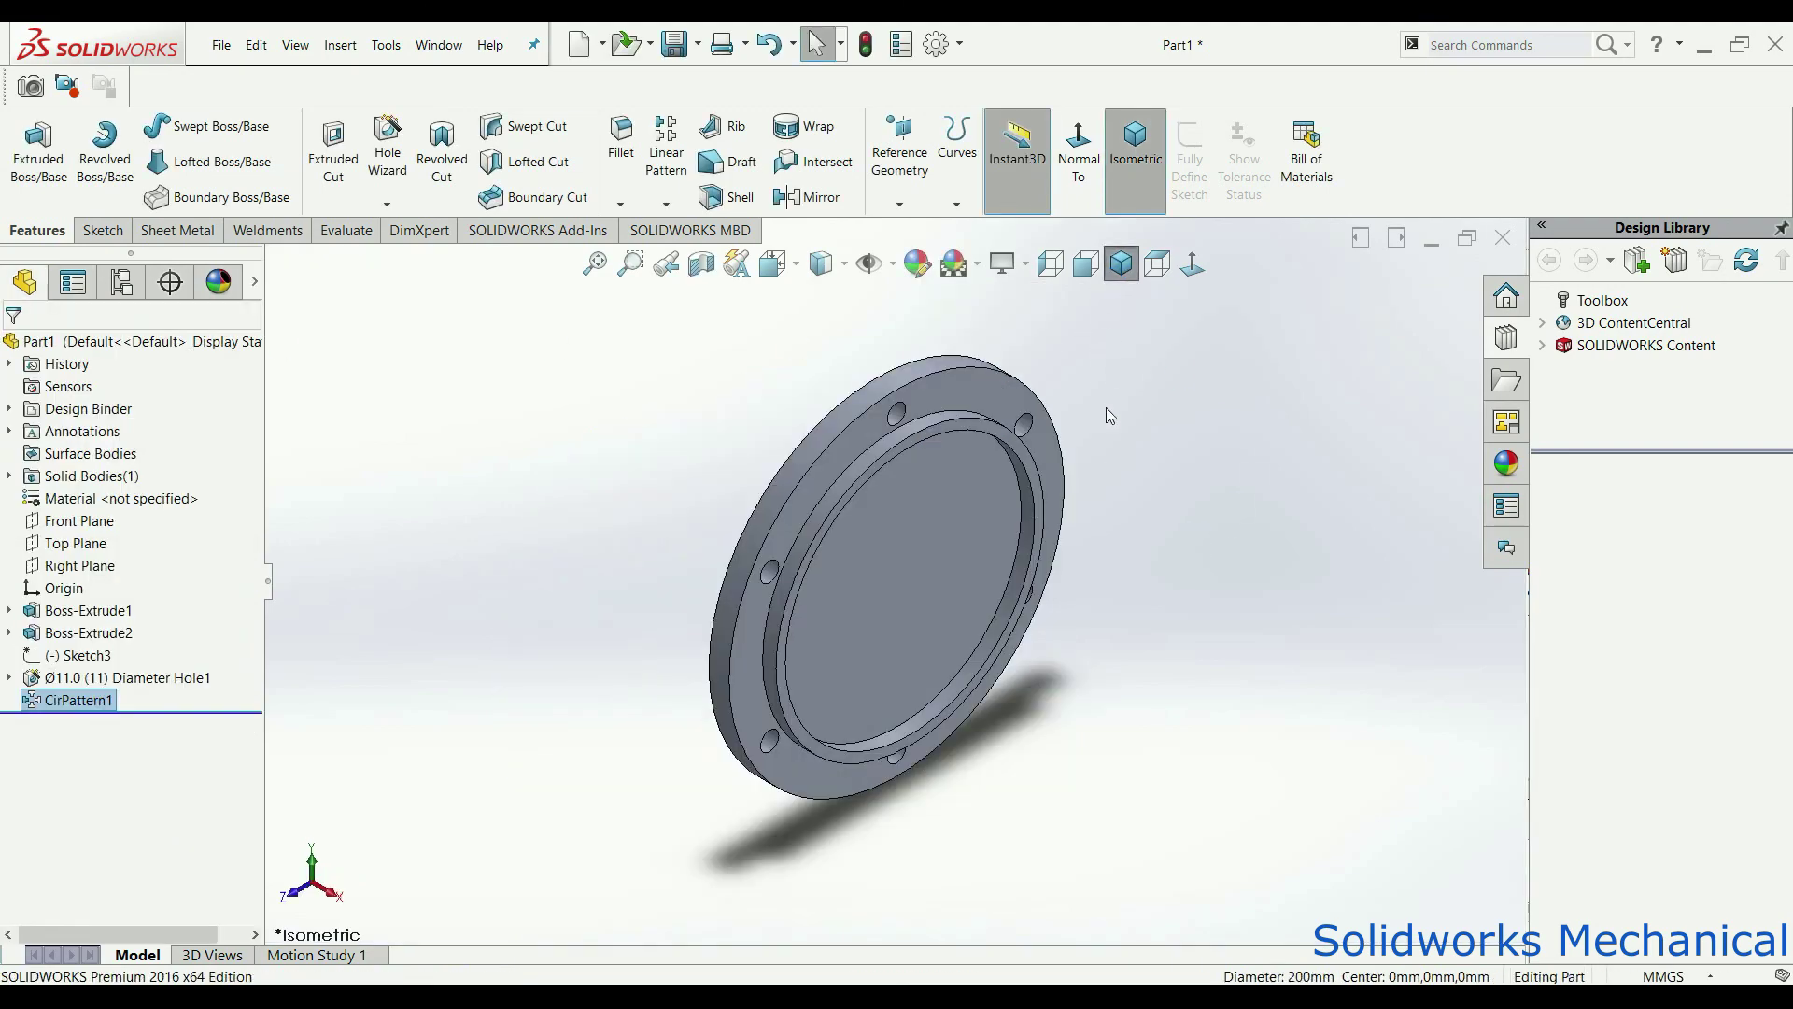